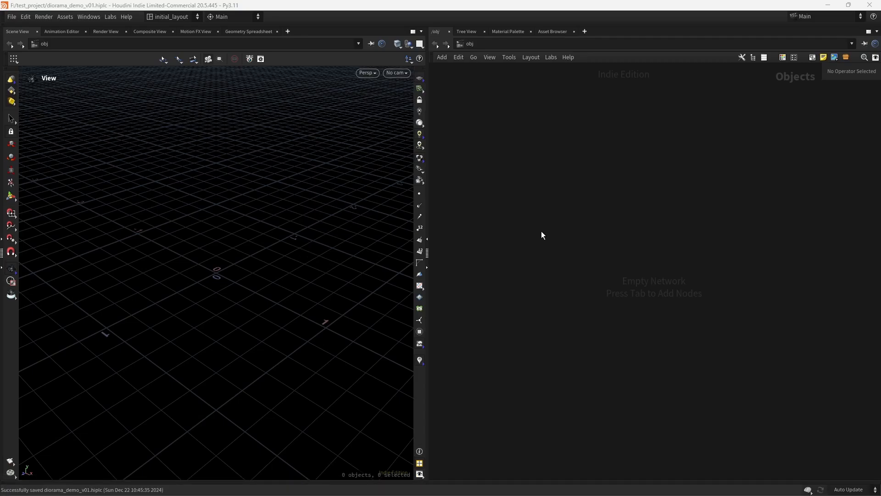
Create a geo1 geometry object and dive inside it
key("Tab")
type("geo")
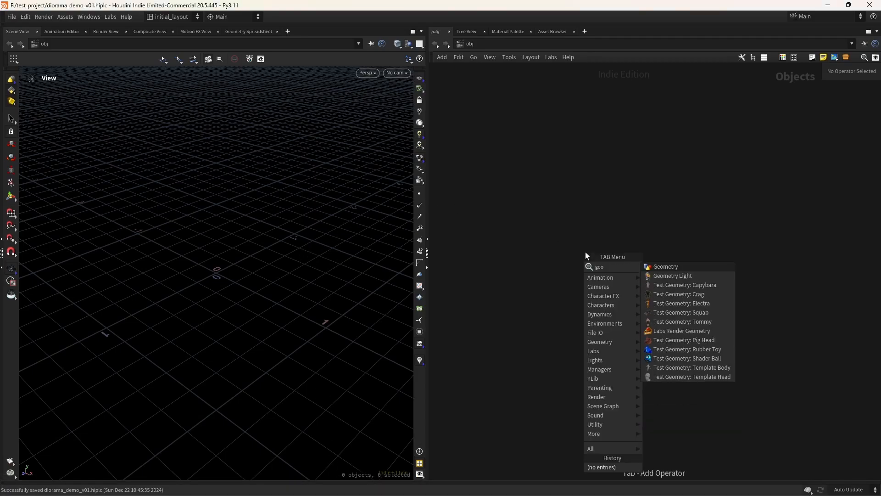
key("Return")
key("Return")
middle_click_drag(321, 278, 353, 286)
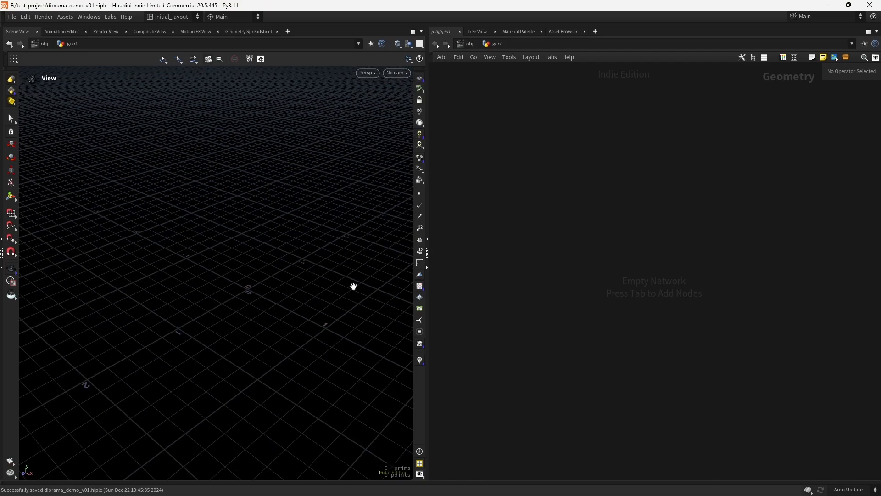
Add a HeightField node, heightfield1, and frame its plane in the viewport
key("Tab")
type("hf")
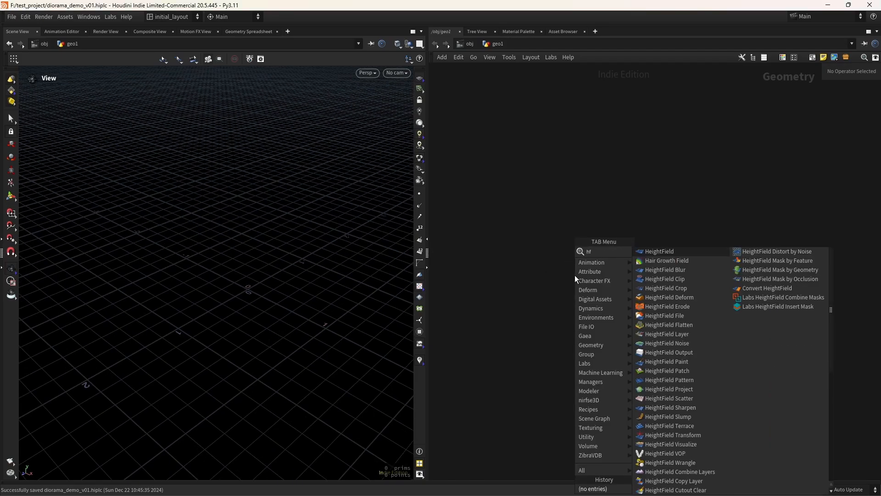
key("Return")
left_click(572, 253)
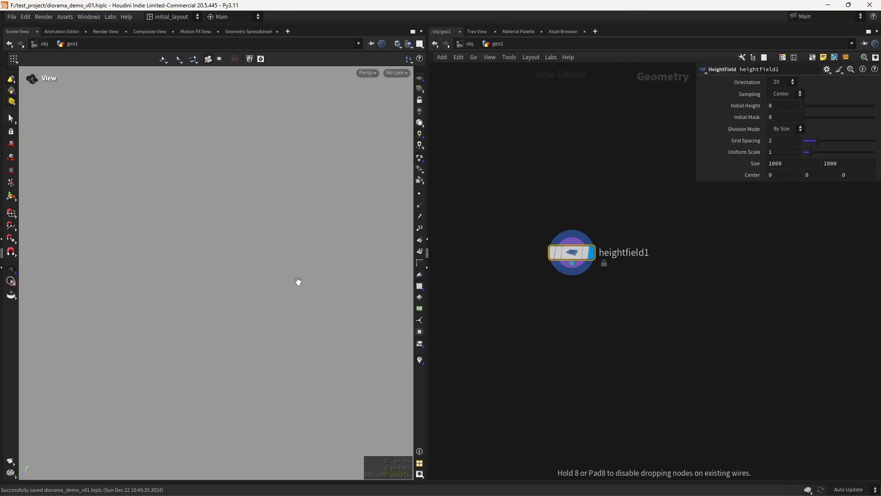
key("h")
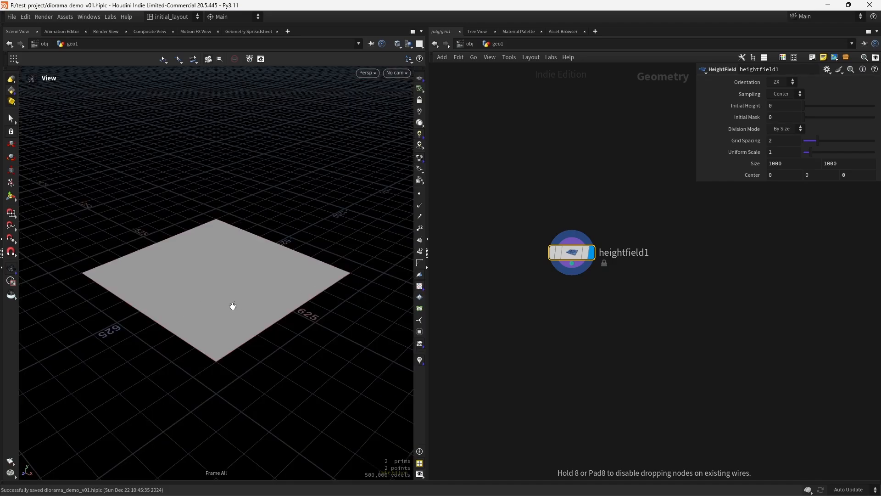
left_click_drag(247, 327, 237, 316)
middle_click_drag(237, 316, 292, 348)
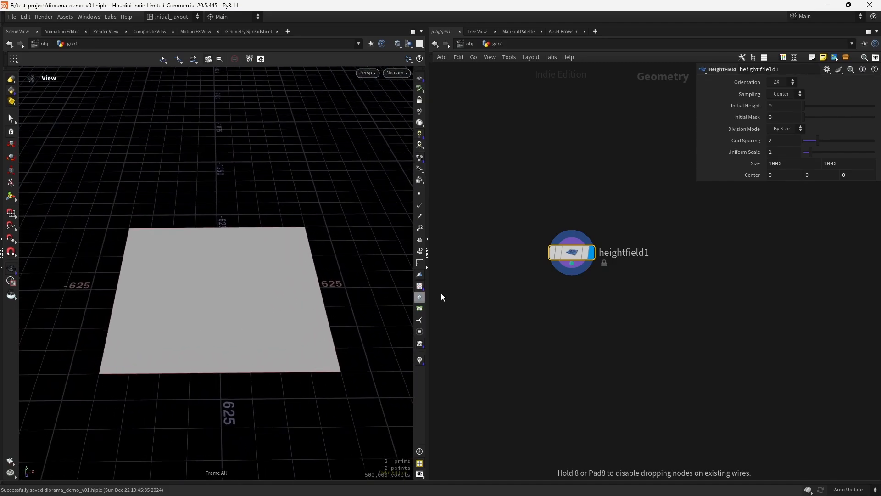
Set heightfield1's second Size value to 700 for a 1000 × 700 plane
left_click(846, 161)
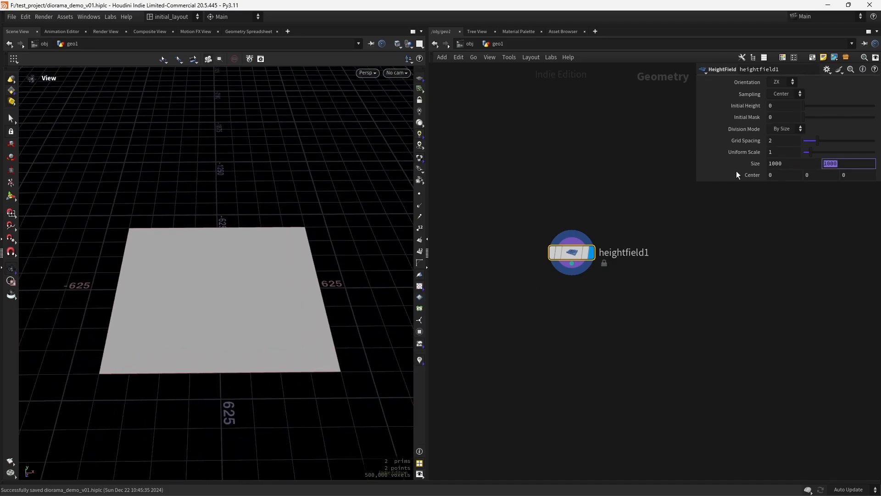
type("700")
key("Return")
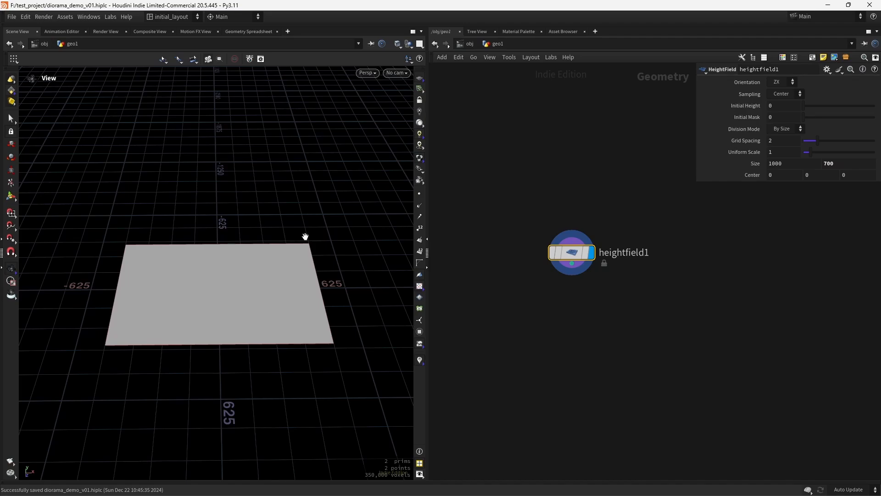
left_click_drag(306, 236, 228, 309)
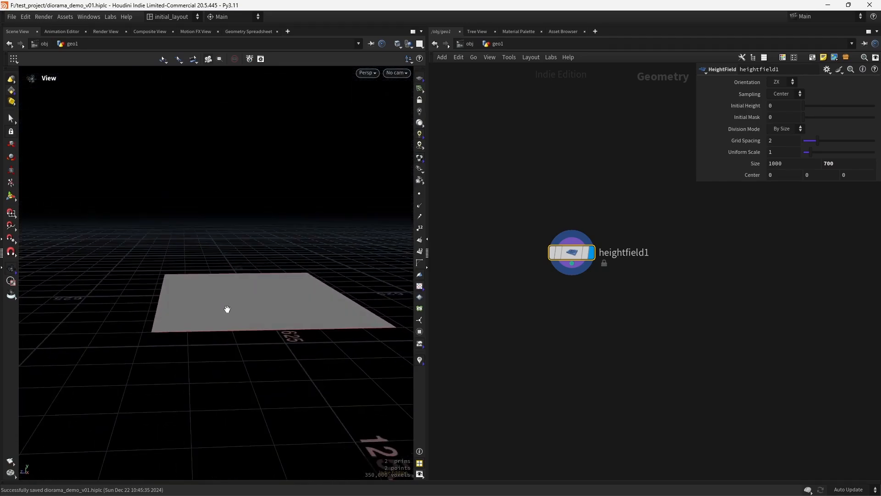
right_click_drag(227, 309, 223, 293)
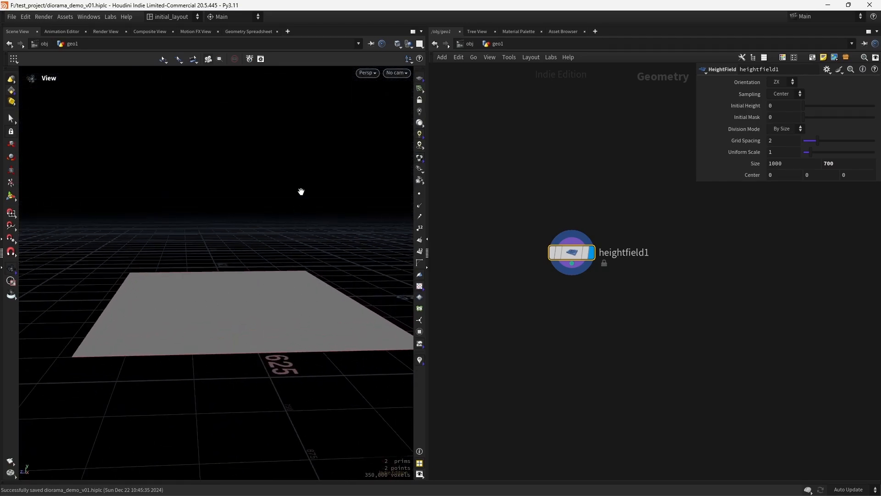
left_click_drag(297, 323, 159, 329)
left_click_drag(321, 309, 335, 277)
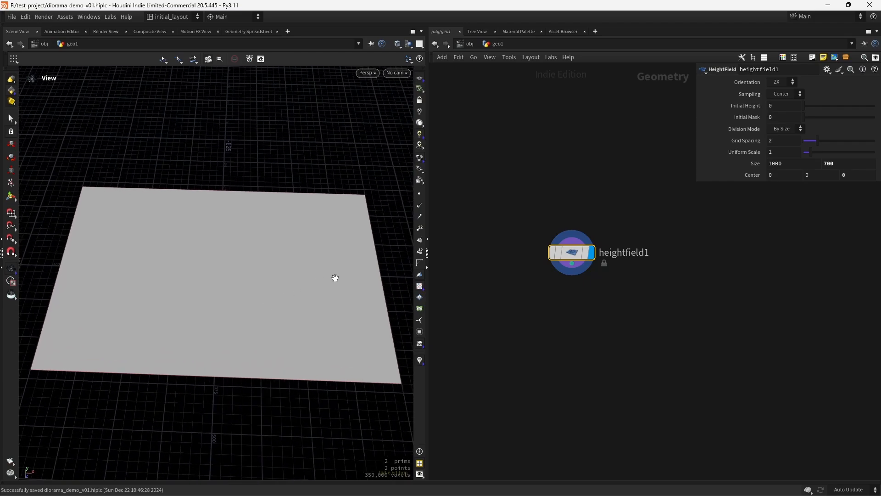
left_click_drag(570, 253, 561, 228)
Add a HeightField VOP fed by heightfield1 and make it the displayed node
left_click(565, 301)
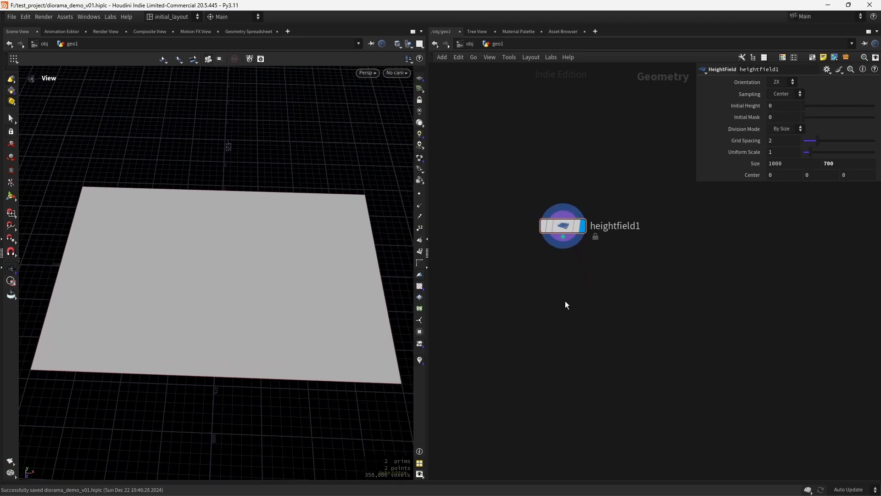
key("Tab")
type("hfvop")
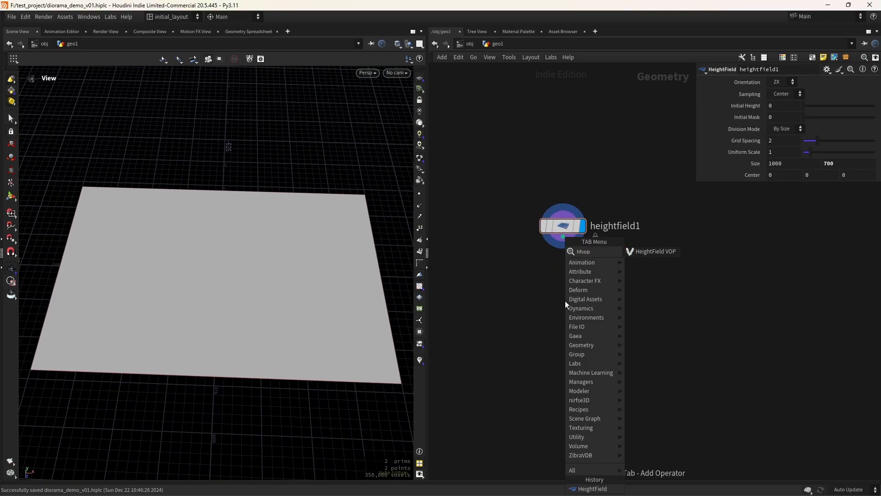
key("Return")
left_click(565, 301)
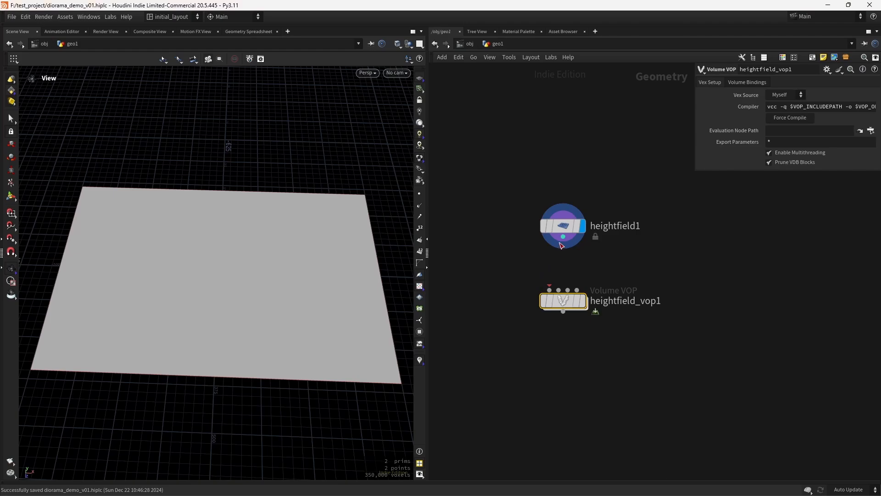
left_click_drag(564, 237, 550, 290)
mouse_move(566, 299)
left_click(591, 277)
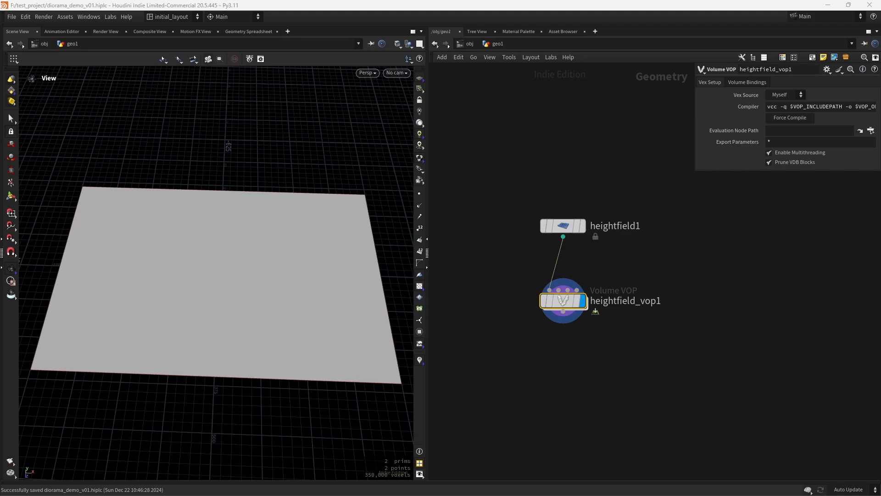
Inside heightfield_vop1, add a Bind node named 'mask' and position it
double_click(566, 303)
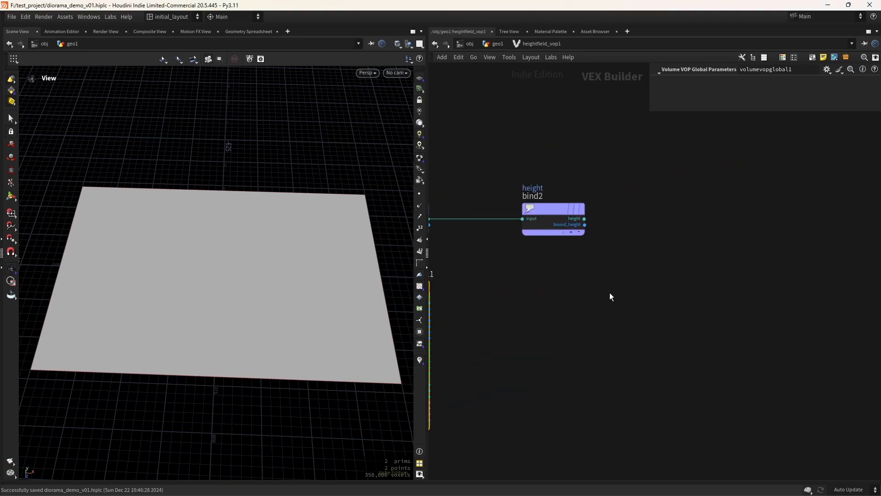
key("Tab")
type("bi")
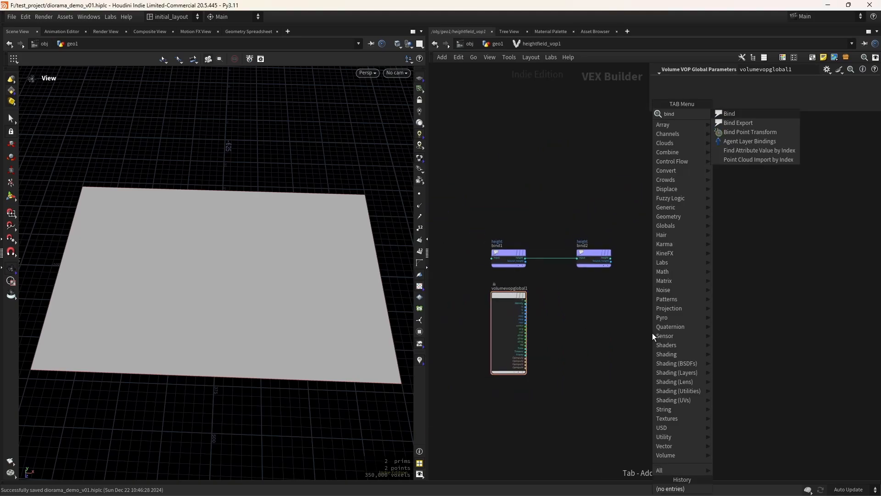
key("Return")
left_click(651, 333)
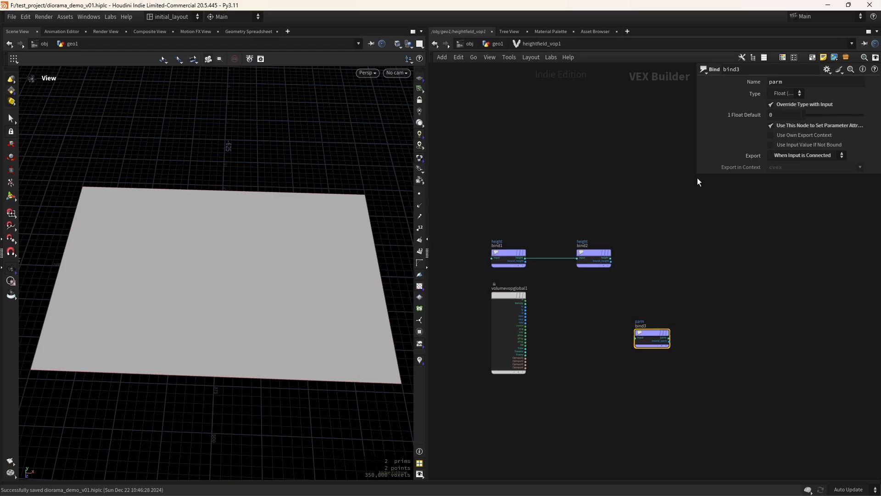
double_click(789, 83)
type("mask")
key("Return")
scroll(597, 367, "up", 3)
left_click_drag(725, 284, 750, 243)
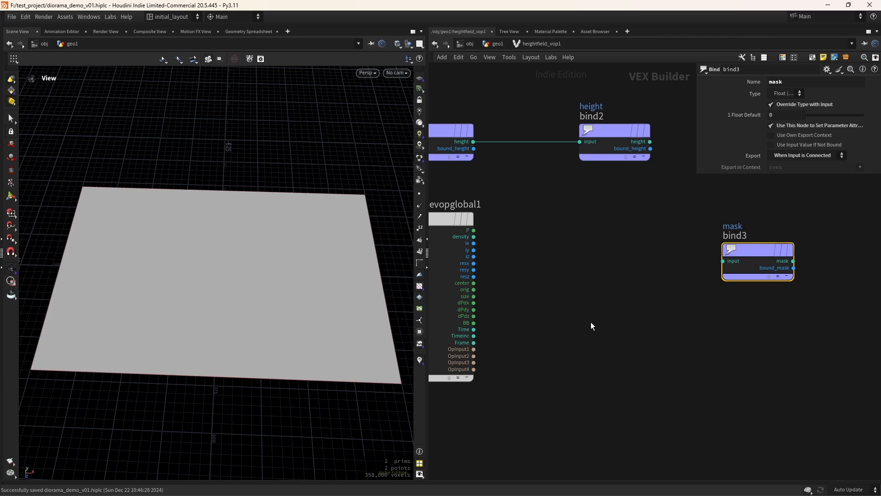
Test the mask with a Constant of 1 turning the plane red, then delete it
left_click(571, 317)
key("Tab")
type("cons")
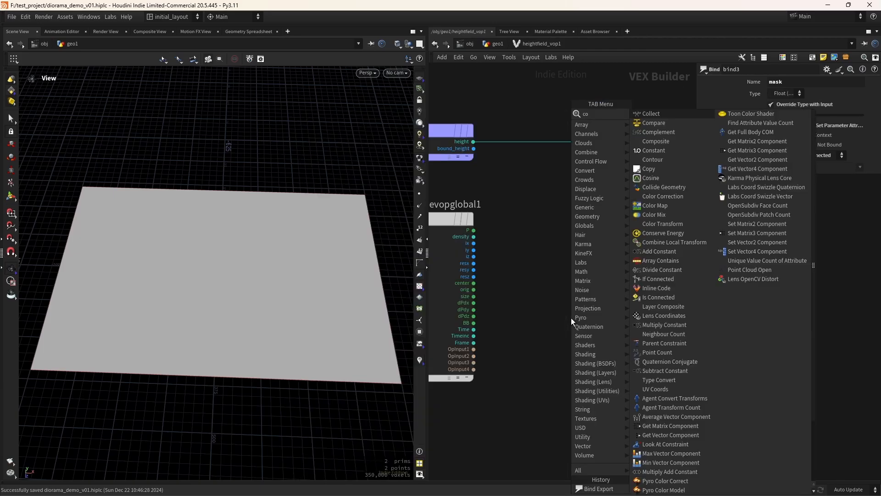
key("Return")
left_click(571, 317)
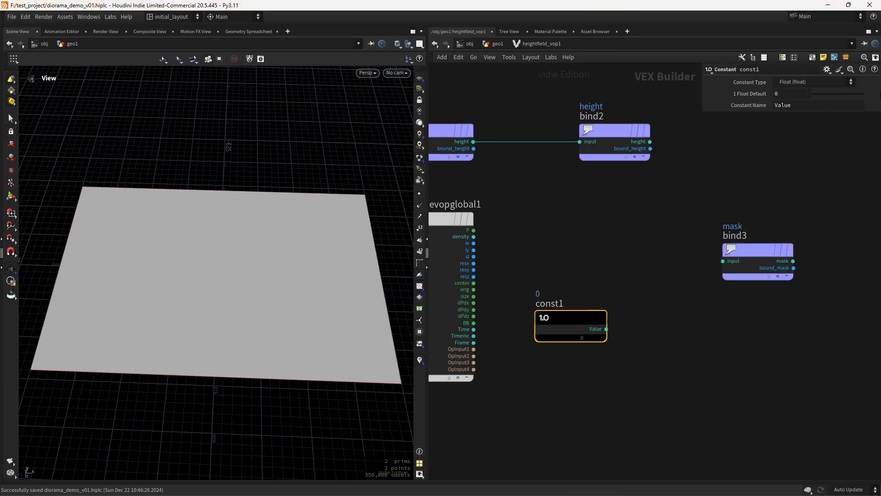
left_click_drag(810, 94, 880, 94)
left_click(607, 328)
left_click(721, 262)
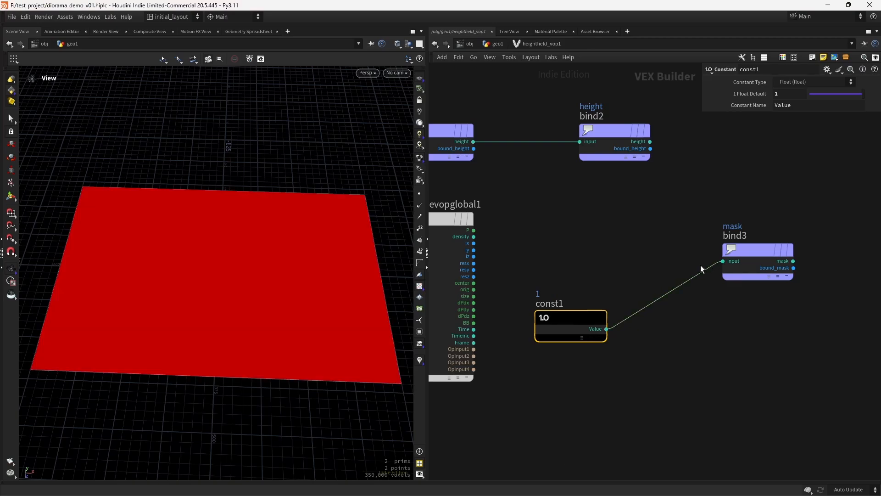
left_click_drag(285, 340, 280, 312)
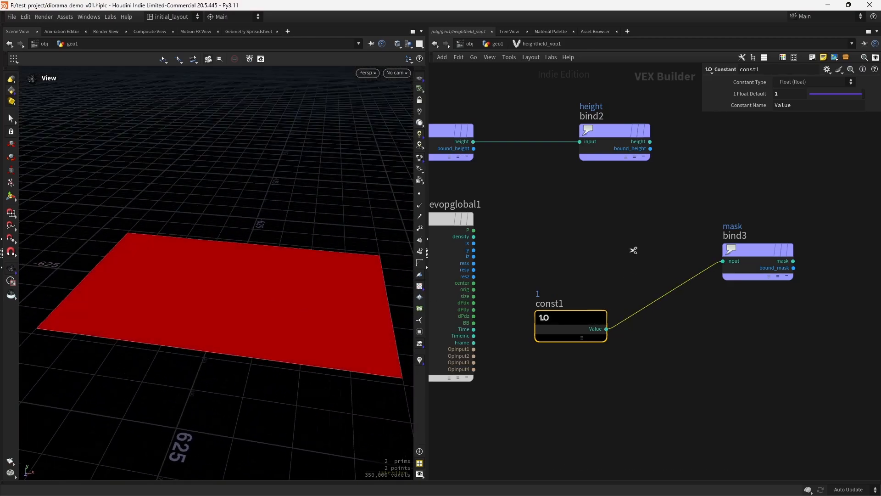
left_click_drag(633, 250, 559, 349)
key("Delete")
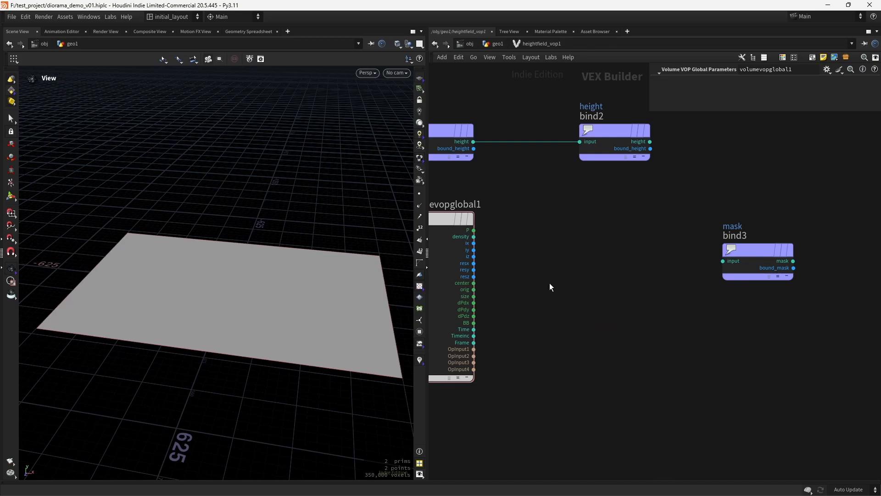
Feed P through a Vector to Float node, wiring fval3 into mask to redden half the plane
key("Tab")
type("vtof")
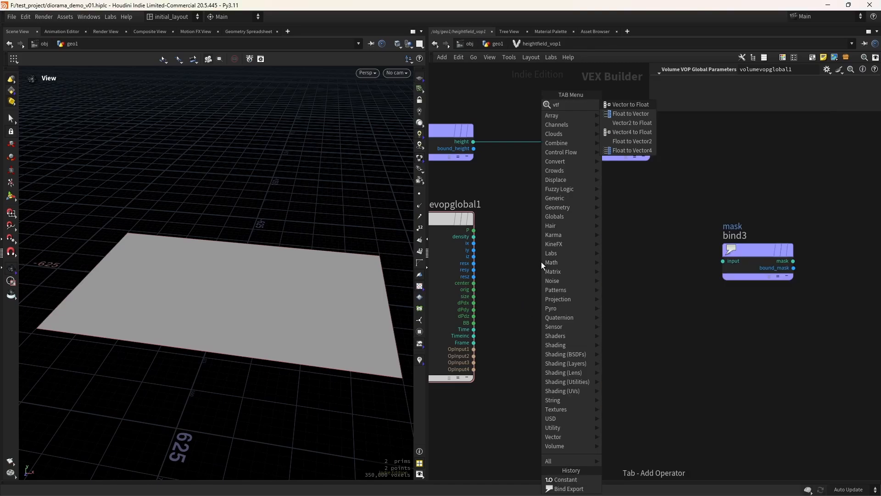
key("Return")
left_click(541, 262)
left_click(474, 230)
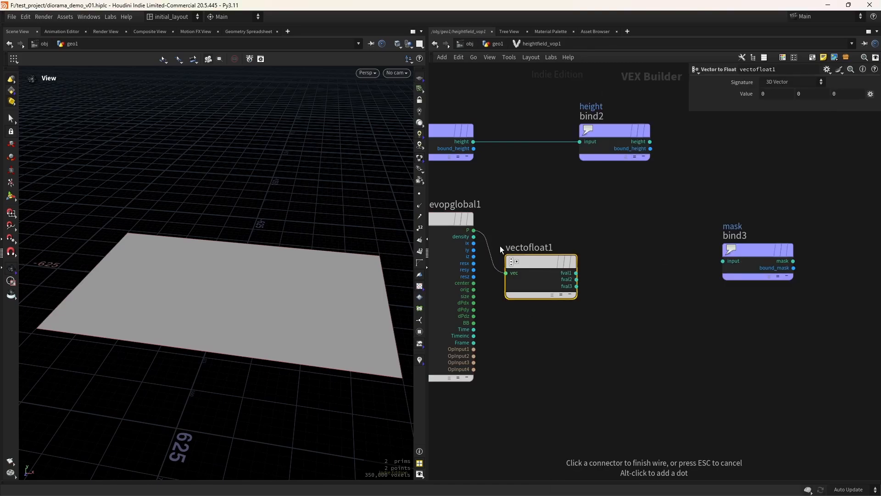
left_click(514, 274)
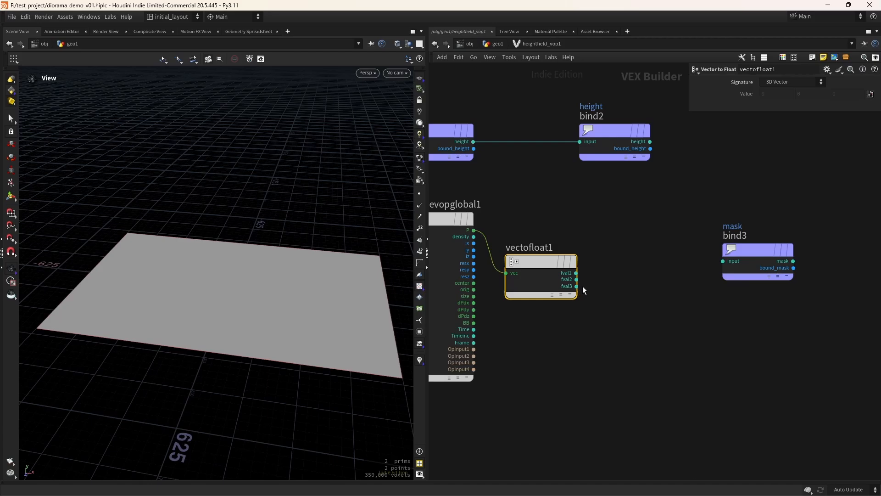
left_click(577, 287)
left_click(717, 263)
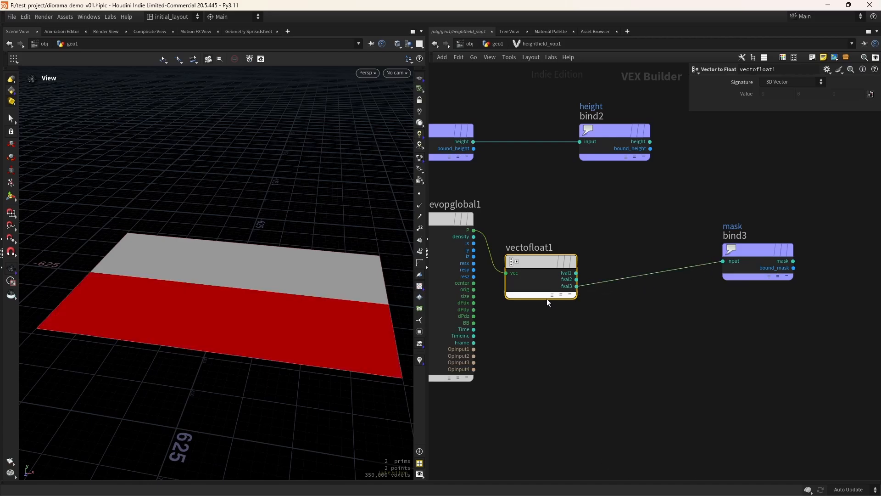
Inspect the half-red plane and move the mask bind node further right
left_click_drag(213, 300, 319, 338)
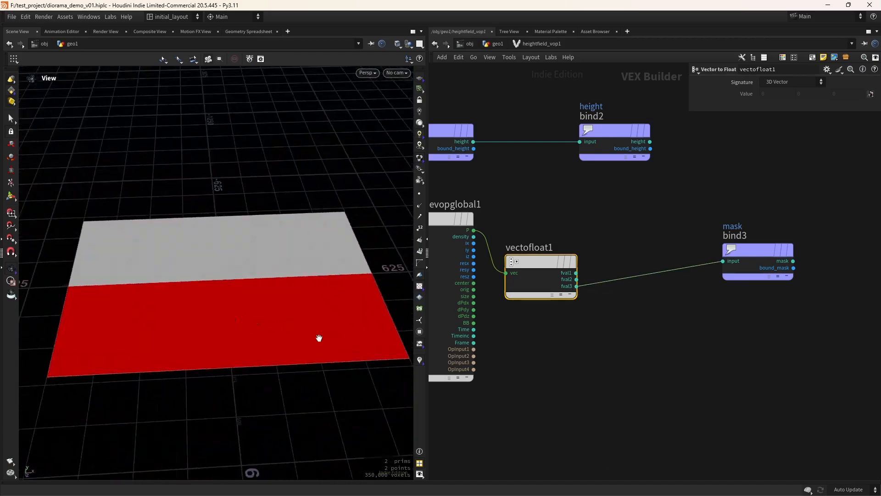
left_click_drag(298, 370, 247, 334)
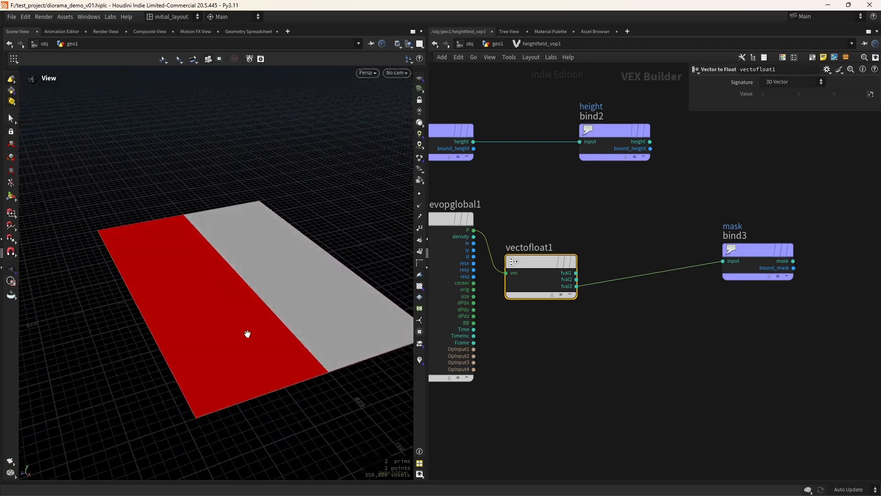
middle_click_drag(651, 306, 560, 309)
left_click_drag(645, 252, 717, 271)
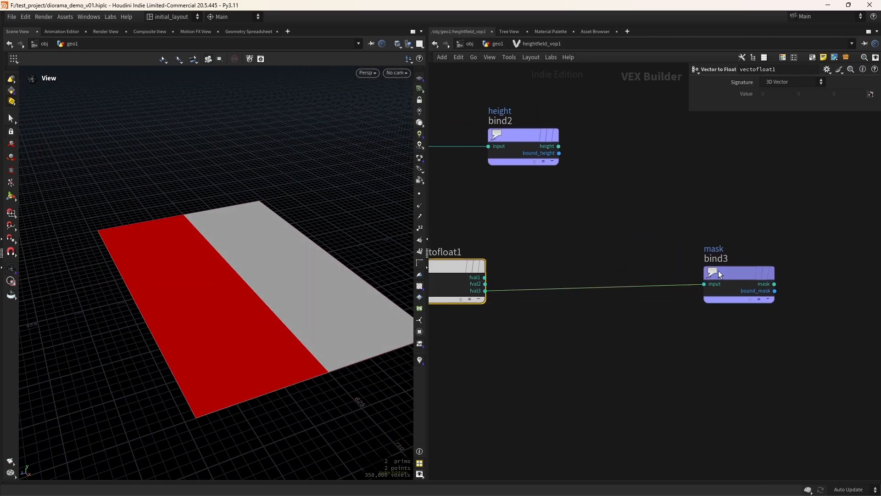
middle_click_drag(523, 345, 620, 318)
Back in geo1, copy heightfield1's Size parameter
left_click(496, 44)
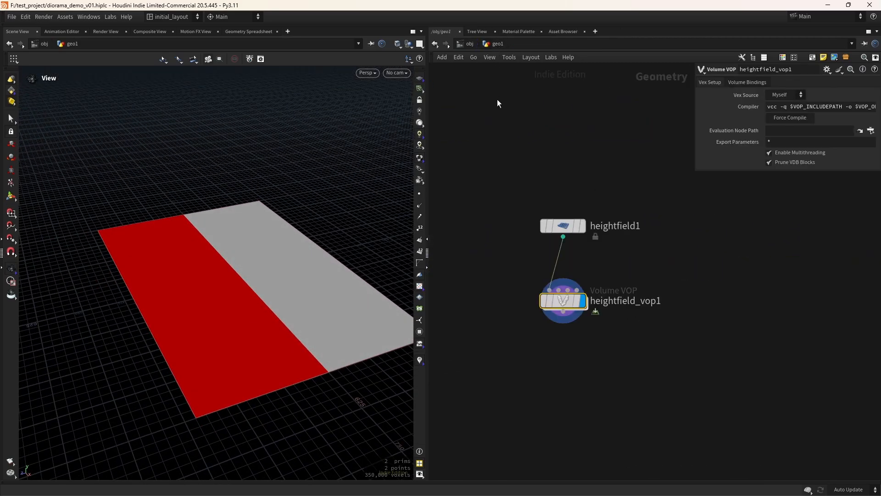
left_click_drag(486, 195, 615, 251)
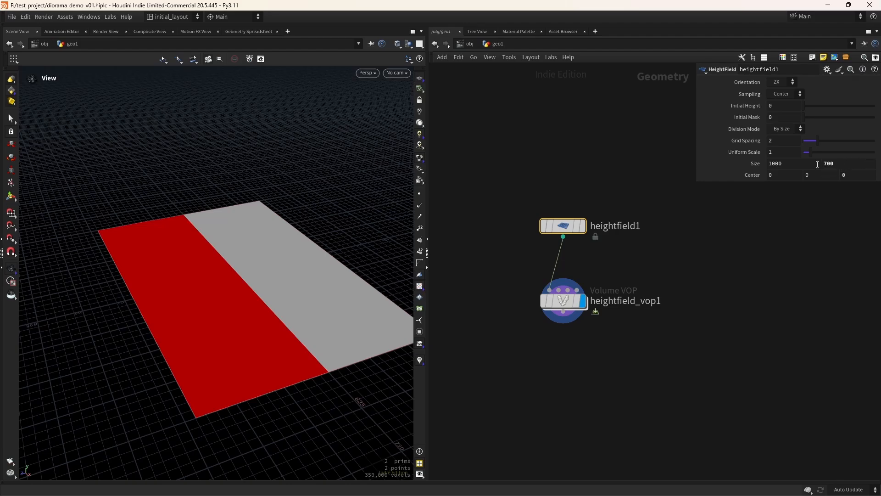
right_click(839, 164)
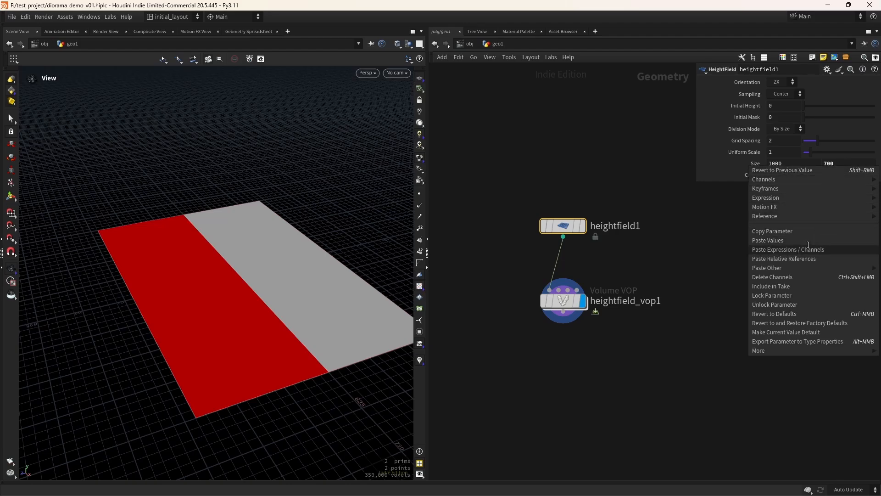
left_click(799, 231)
Inside heightfield_vop1, splice a Fit Range node fit1 into the fval3-to-mask wire
double_click(556, 304)
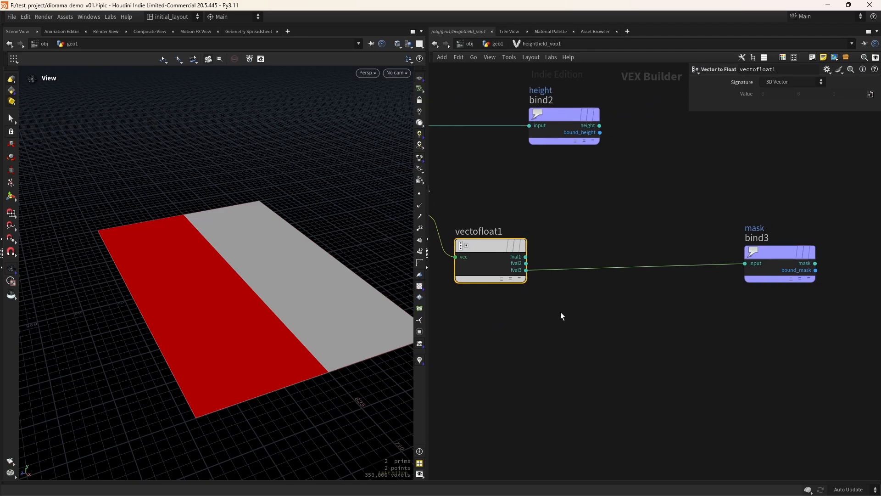
key("Tab")
type("fran")
key("Return")
left_click(575, 312)
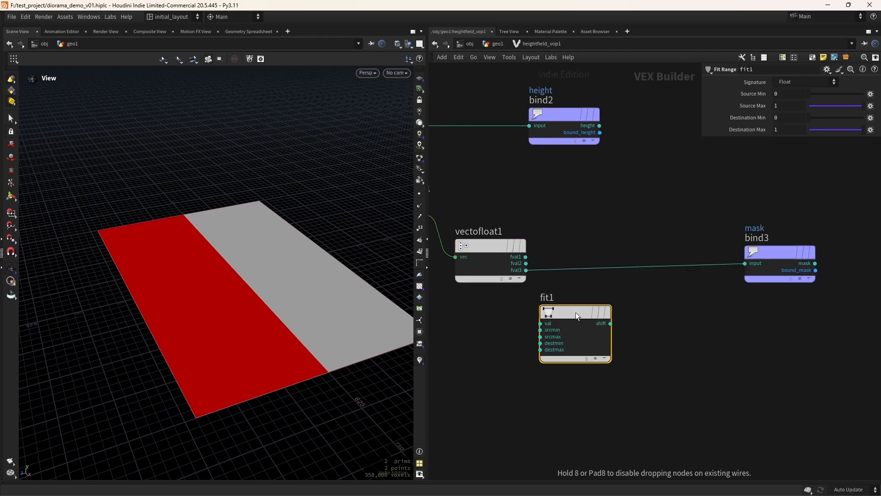
left_click_drag(576, 312, 582, 261)
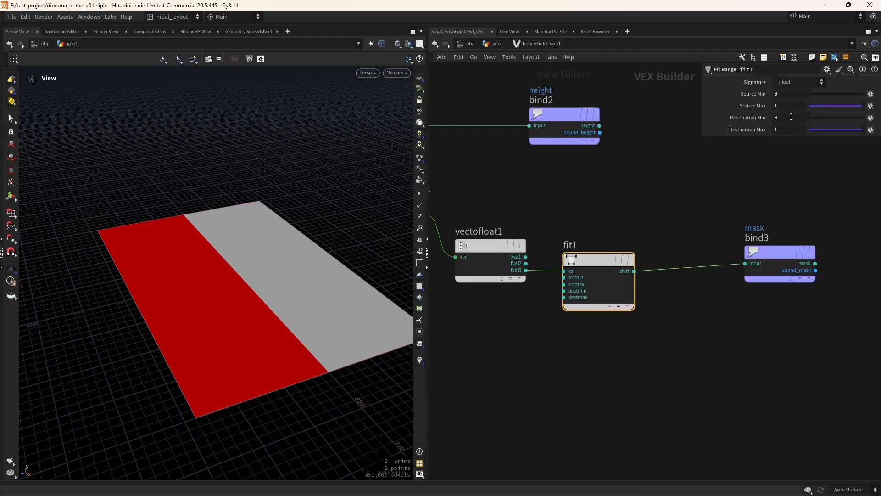
Paste the sizey reference divided by 2 into fit1's Source Min and Source Max
right_click(784, 93)
left_click(806, 181)
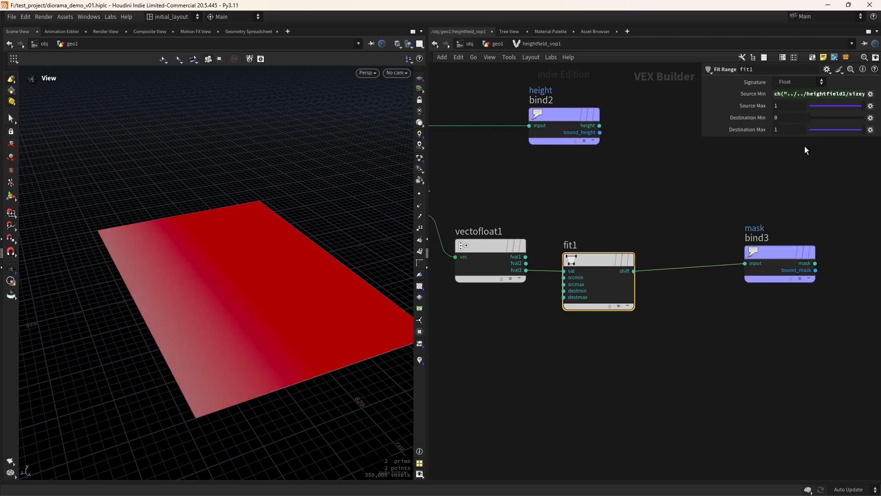
left_click(819, 95)
key("End")
type("/2")
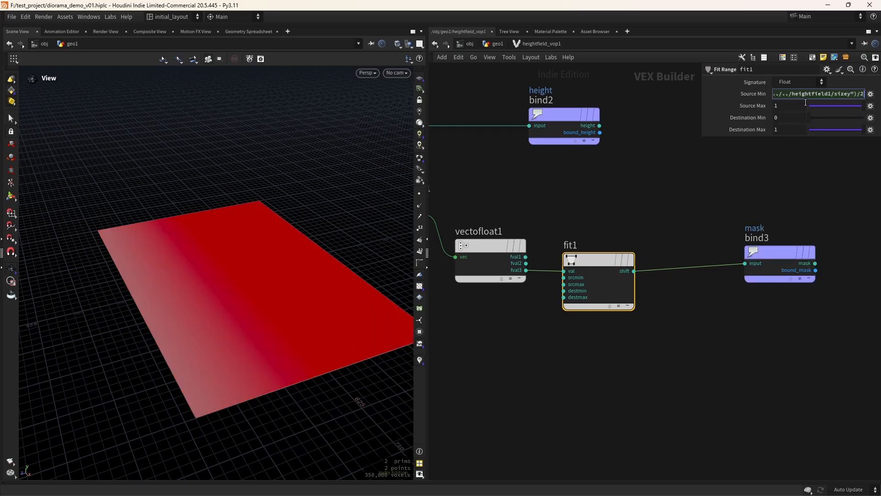
key("Return")
right_click(782, 111)
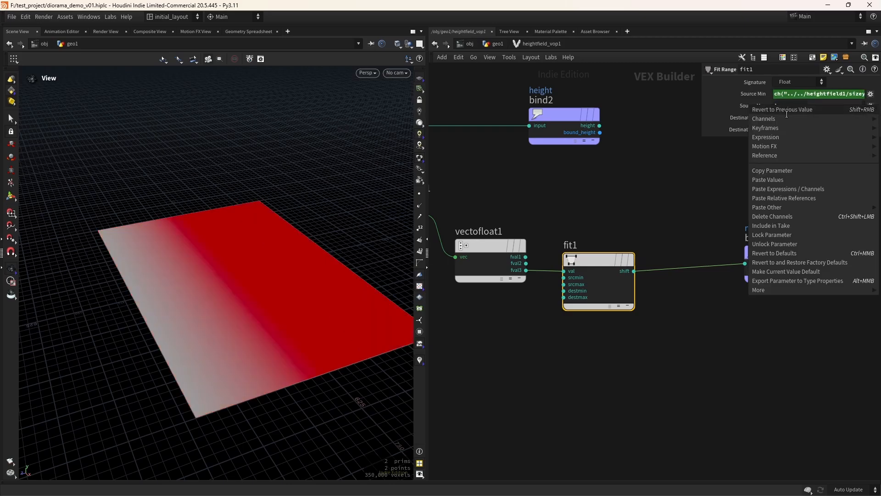
left_click(799, 196)
left_click(799, 107)
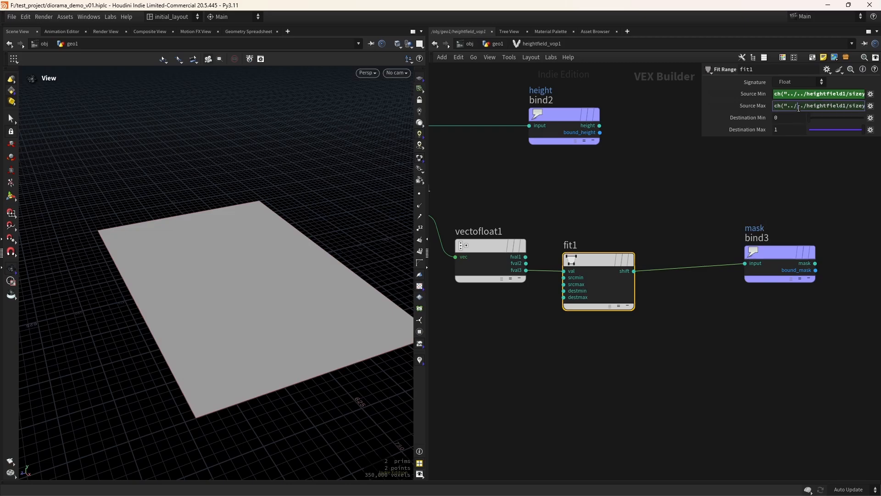
key("End")
type("/2")
key("Return")
Negate Source Min so it reads −sizey/2, producing the red-to-grey gradient
left_click(761, 94)
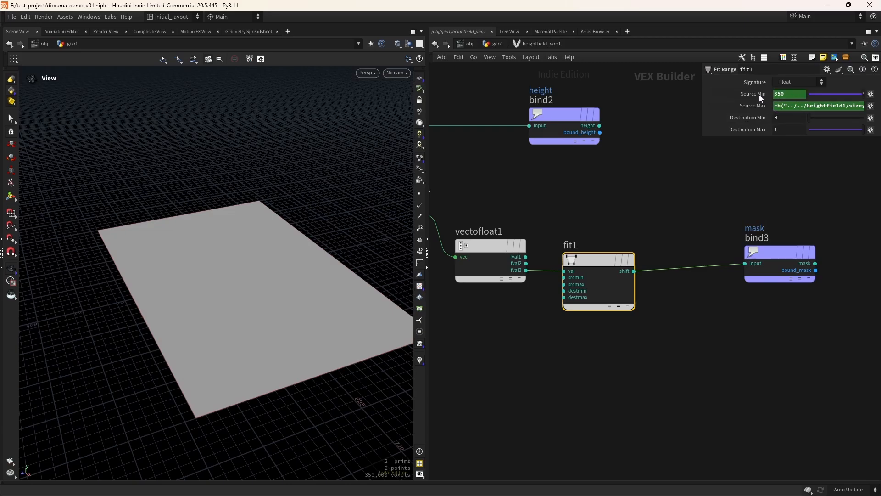
left_click(760, 95)
left_click(774, 94)
type("-")
key("Return")
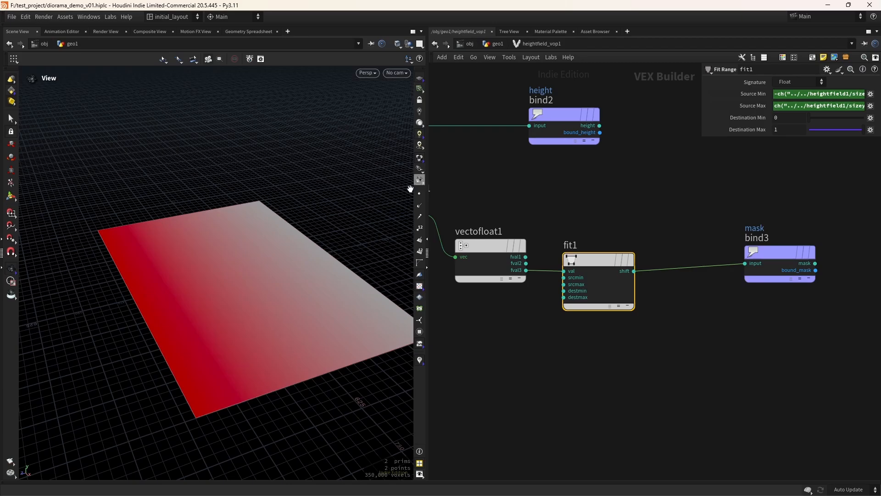
Inspect the gradient, move the mask bind node right, and save the scene
left_click_drag(353, 292, 387, 296)
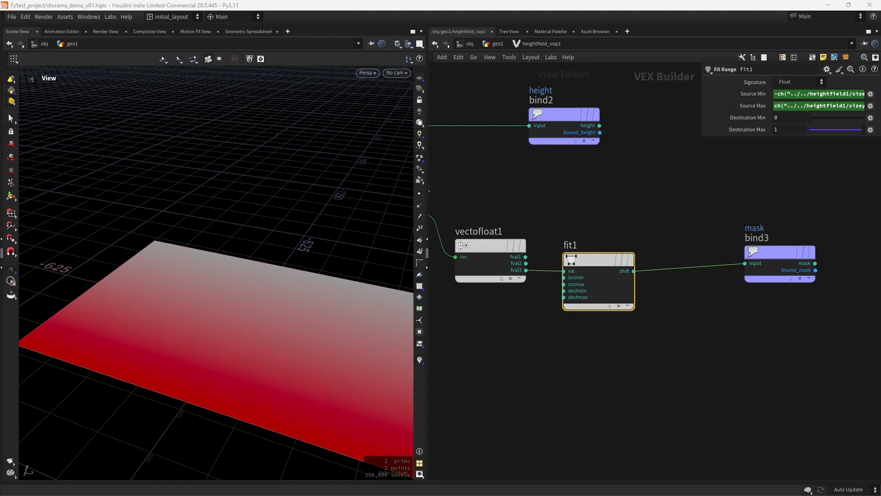
middle_click_drag(698, 350, 516, 387)
left_click_drag(593, 290, 732, 298)
key("ctrl+s")
Add a Compare node to the VOP network
left_click(540, 340)
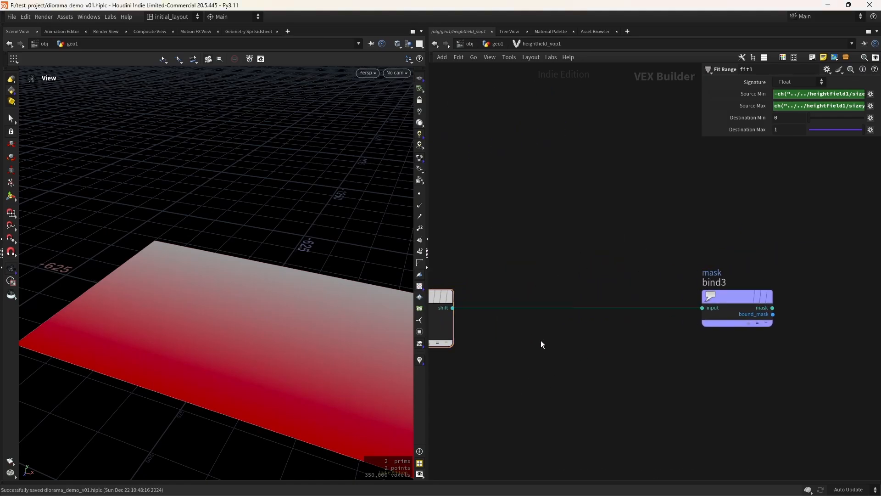
key("Tab")
type("com")
key("Return")
left_click(541, 341)
Replace the Compare node with complement1 spliced before mask, flipping the gradient
key("Delete")
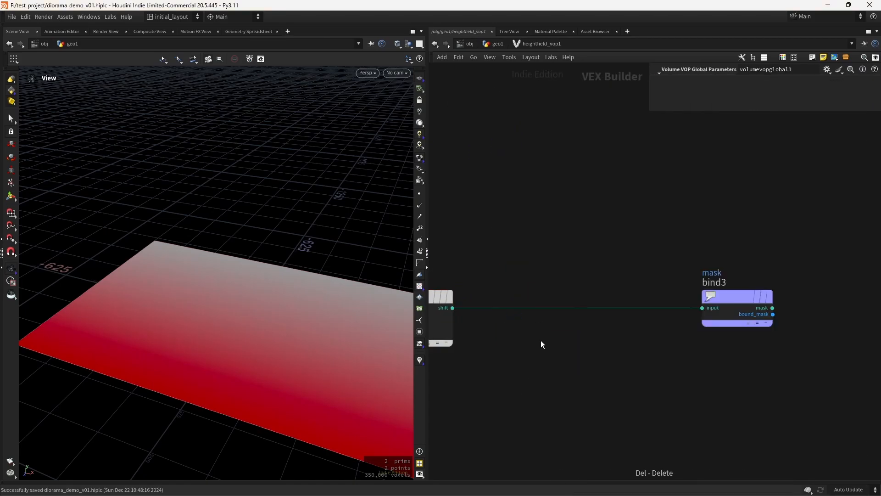
key("Tab")
type("compl")
key("Return")
left_click(541, 340)
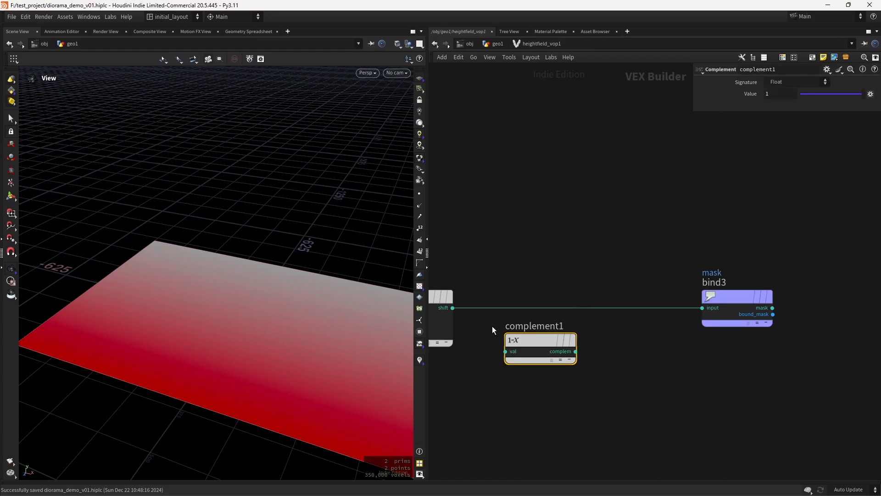
left_click_drag(536, 339, 545, 302)
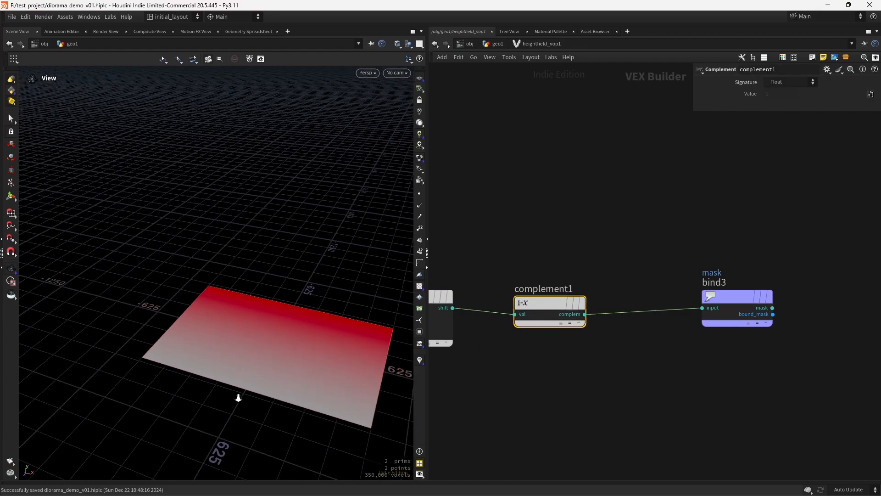
left_click_drag(238, 398, 309, 356)
right_click_drag(228, 356, 285, 330)
left_click_drag(285, 331, 285, 375)
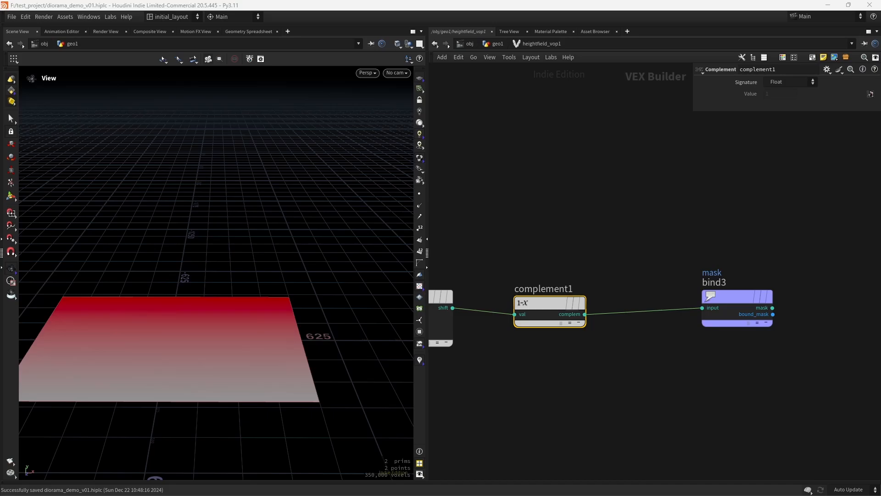
In geo1, add a HeightField Remap fed by heightfield_vop1 into both inputs and display it
left_click(494, 45)
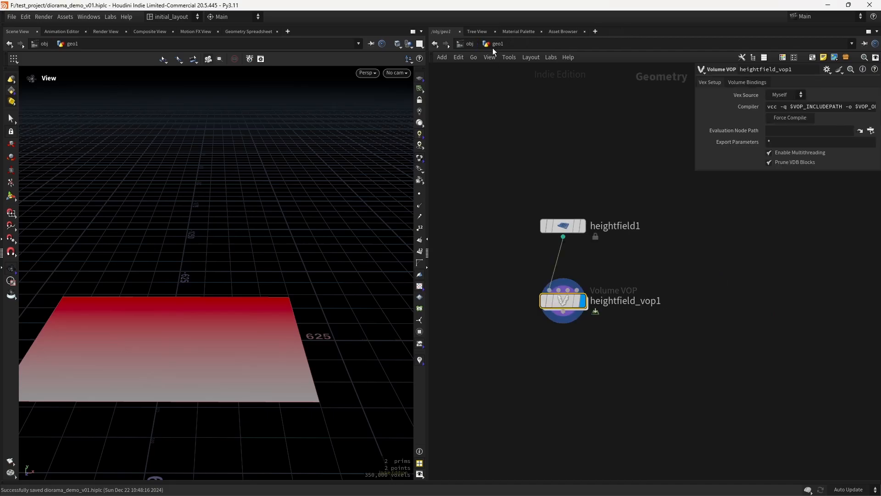
key("Tab")
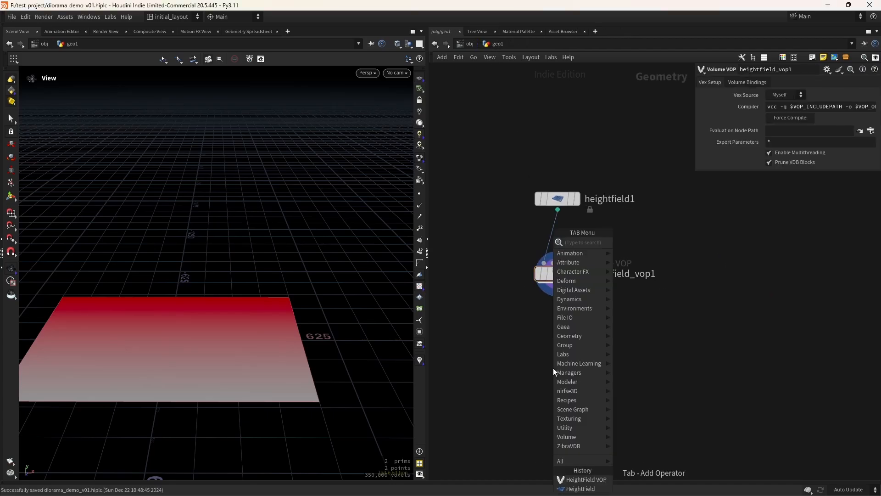
type("hrem")
key("Return")
left_click(552, 368)
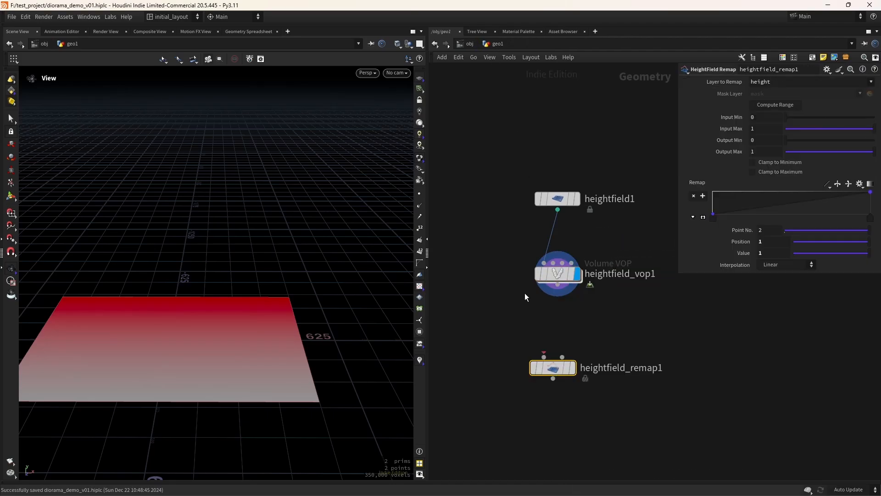
left_click_drag(549, 306, 544, 357)
left_click_drag(558, 284, 573, 365)
left_click(572, 368)
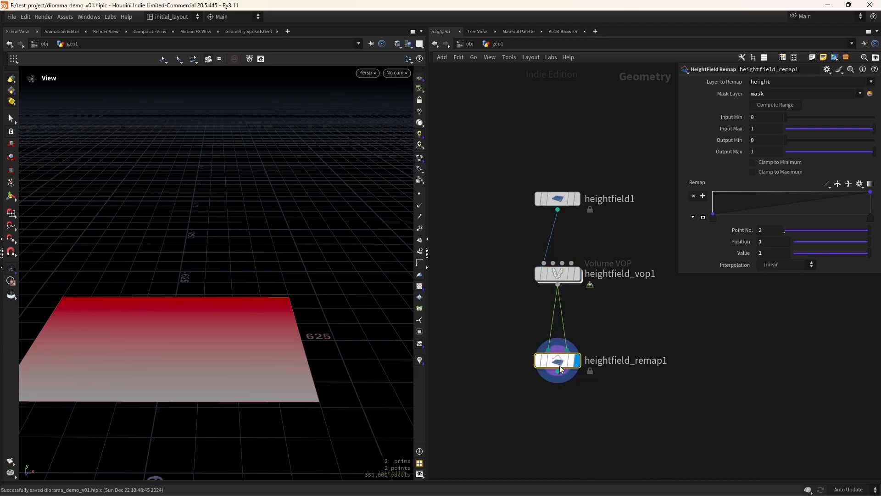
Compute the remap's input range from the height layer and set Output Max to 200
left_click(770, 106)
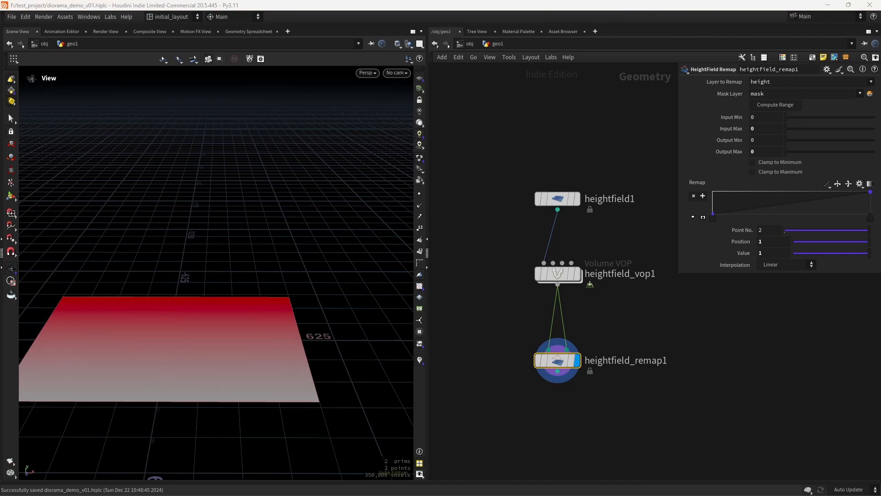
left_click(762, 151)
type("200")
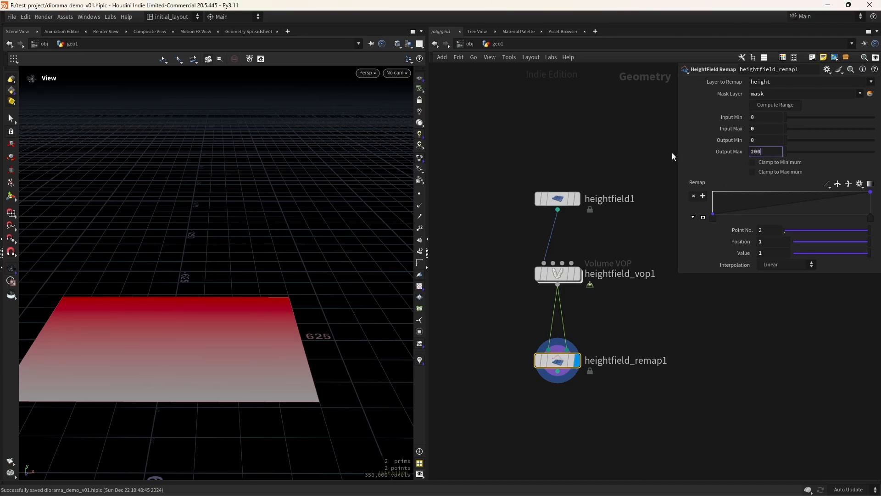
key("Return")
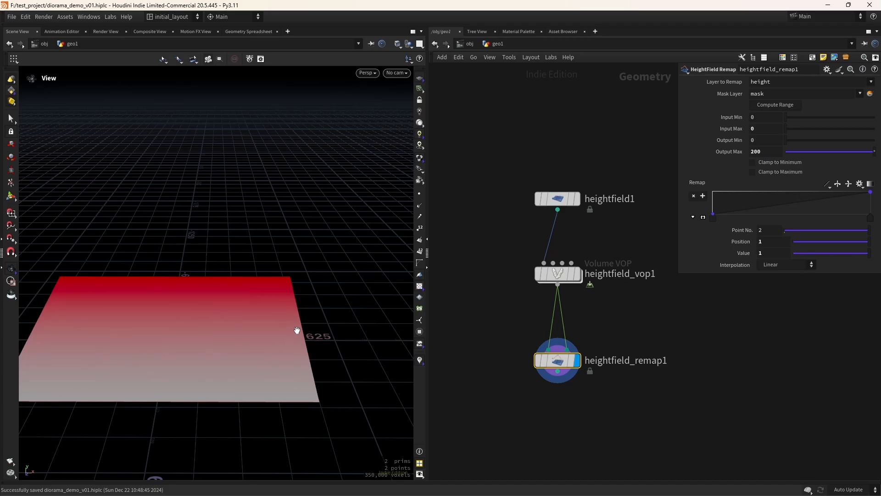
Inspect the raised red terrain from a low angle, then go back inside heightfield_vop1
left_click_drag(297, 330, 183, 307)
left_click_drag(334, 340, 247, 391)
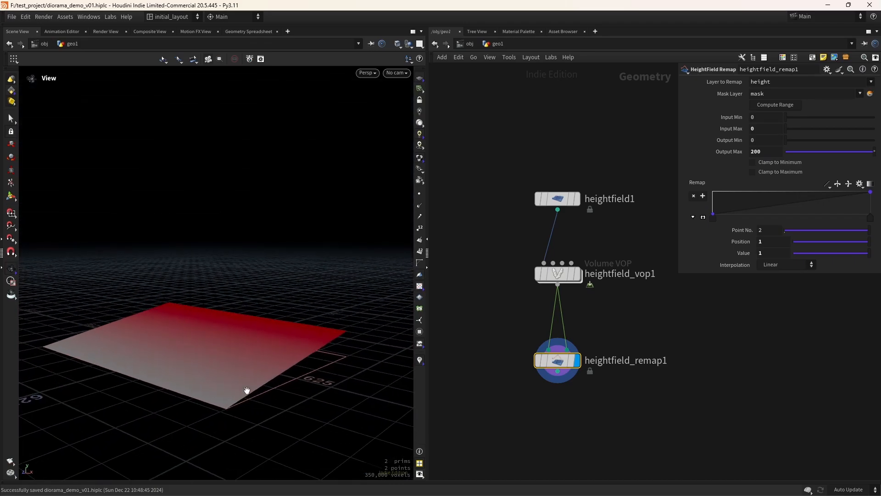
scroll(264, 385, "up", 2)
scroll(303, 368, "down", 3)
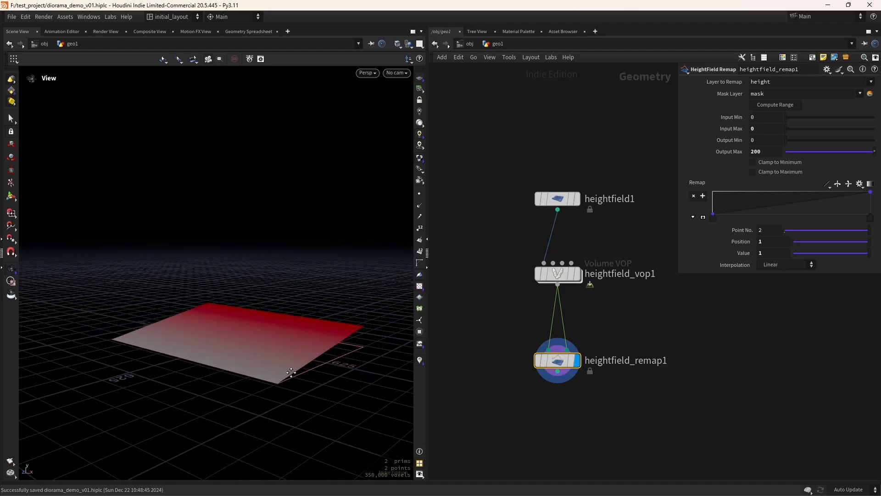
left_click_drag(294, 373, 286, 361)
scroll(293, 356, "up", 1)
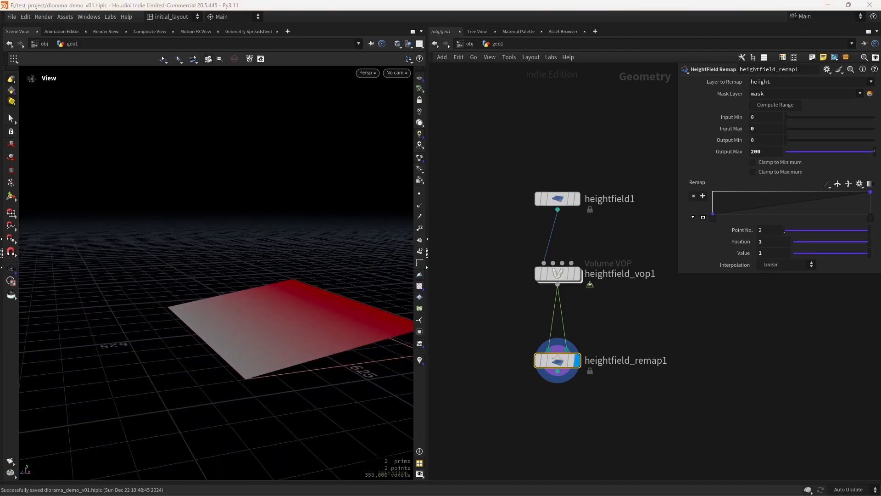
double_click(558, 274)
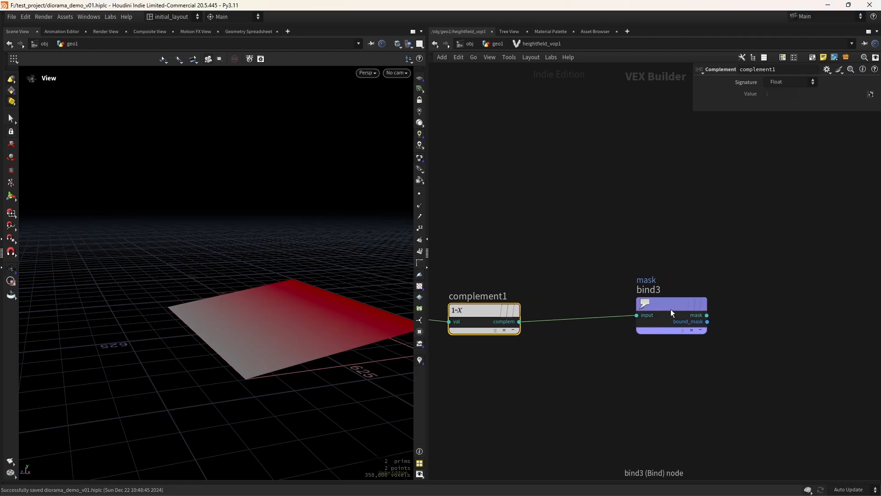
Insert a Ramp Parameter node on the complement1→bind3 wire and make it a float spline ramp
key("Tab")
type("ram")
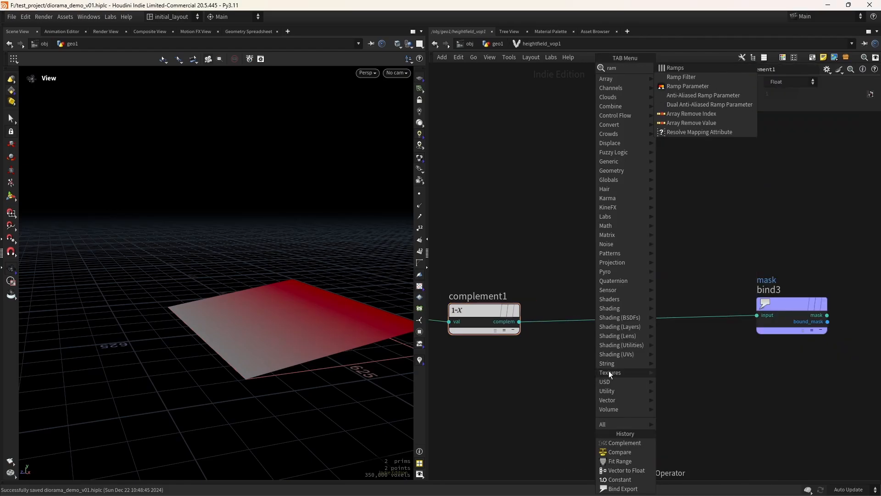
key("Return")
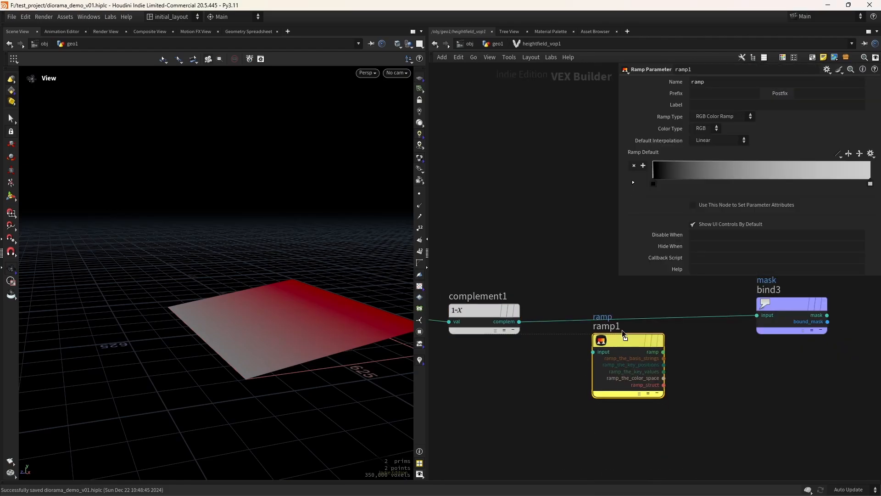
left_click(622, 321)
middle_click_drag(646, 321, 538, 354)
left_click_drag(538, 355, 540, 344)
left_click(719, 114)
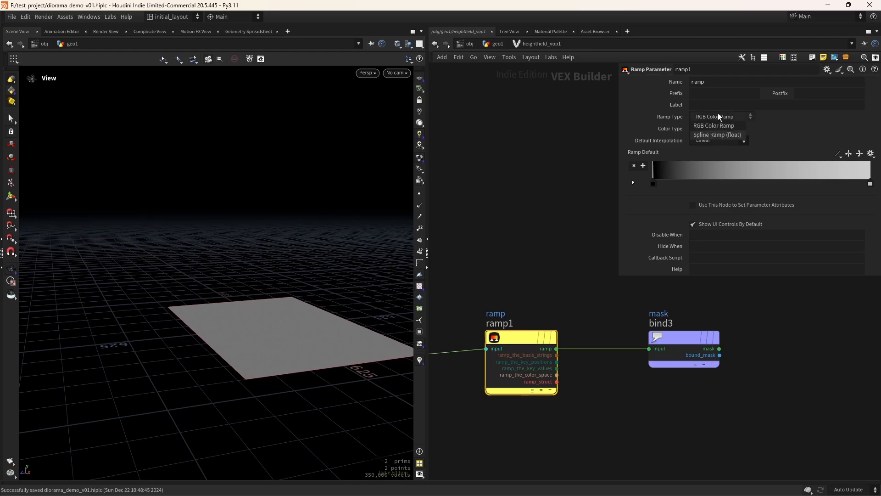
left_click(707, 136)
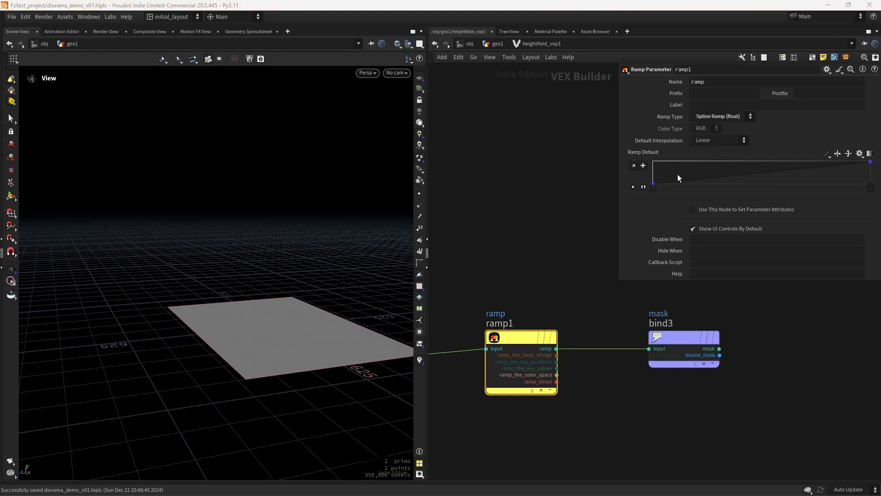
In geo1, give the mask ramp a linear 0-to-1 shape, B-Spline interpolation and an added low point
left_click(498, 43)
left_click(847, 179)
left_click(847, 206)
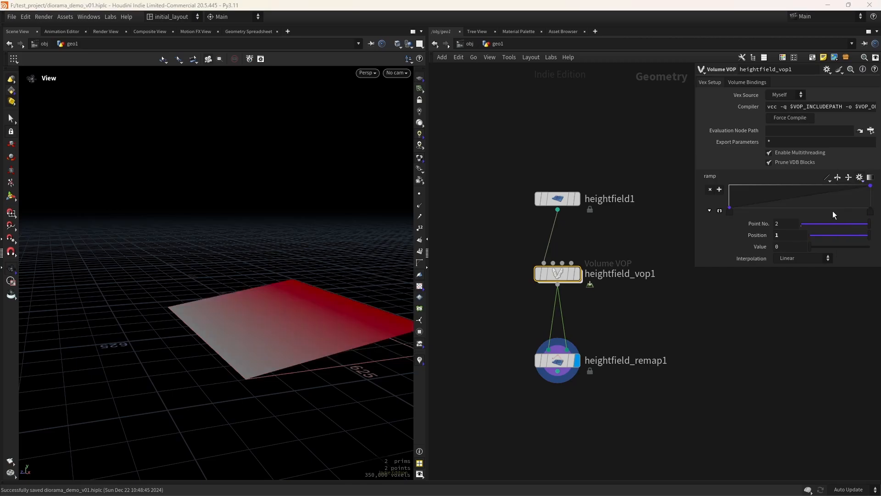
left_click_drag(358, 340, 213, 384)
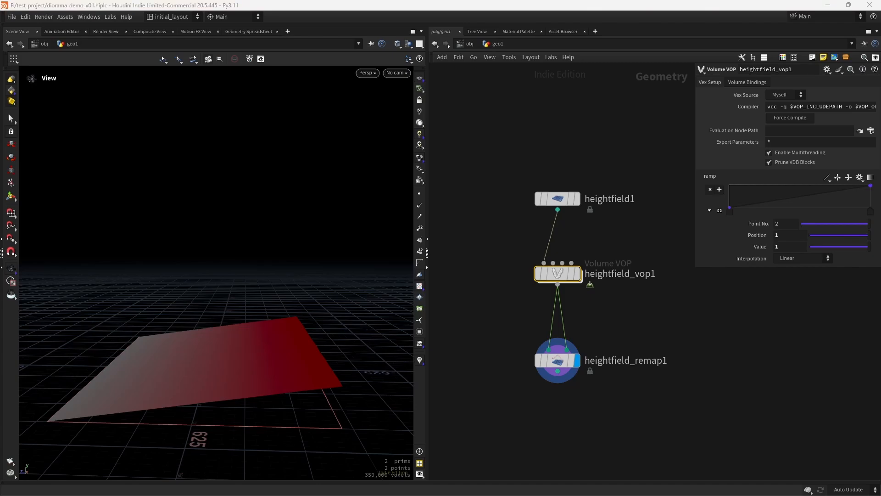
left_click(827, 178)
left_click(844, 234)
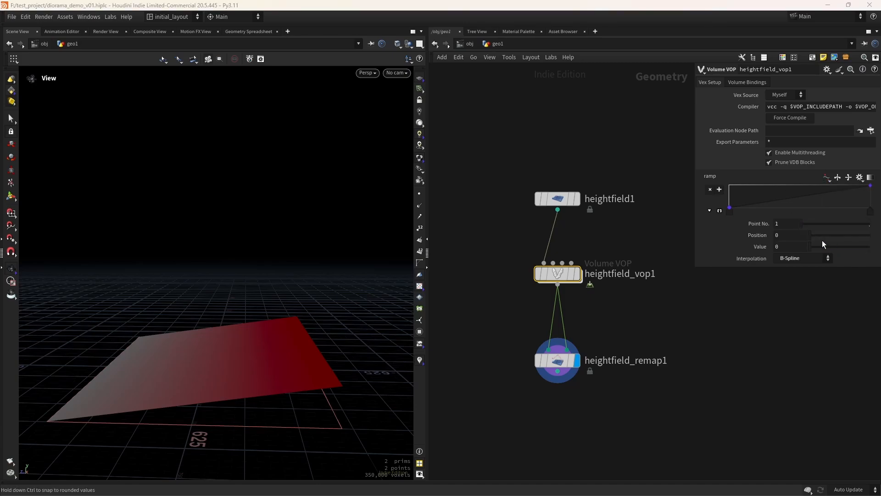
left_click_drag(819, 207, 850, 186)
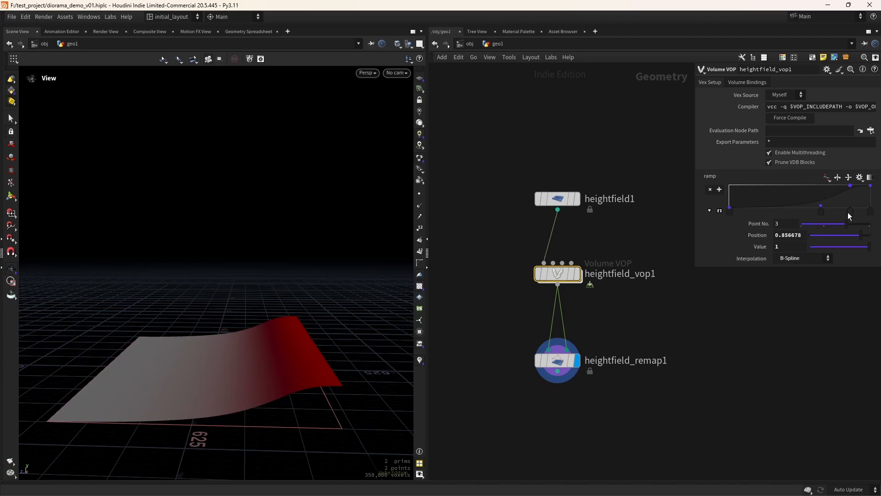
left_click_drag(848, 216, 824, 212)
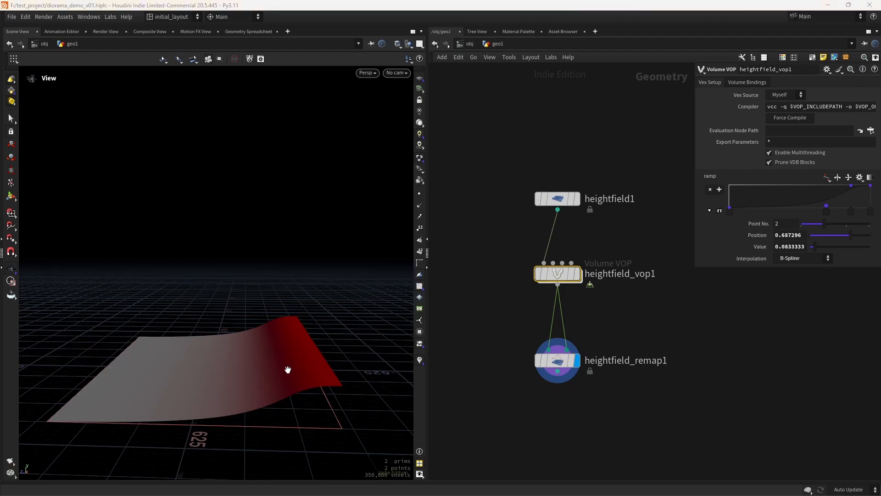
Slide ramp point 2 left to refine the rising slope, then save the scene
left_click_drag(287, 369, 253, 387)
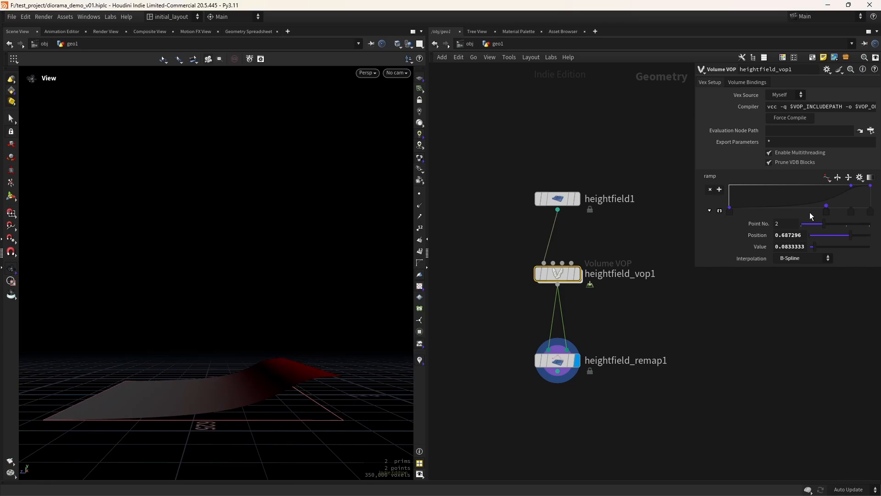
left_click_drag(826, 214, 821, 214)
left_click_drag(185, 378, 297, 351)
key("ctrl+s")
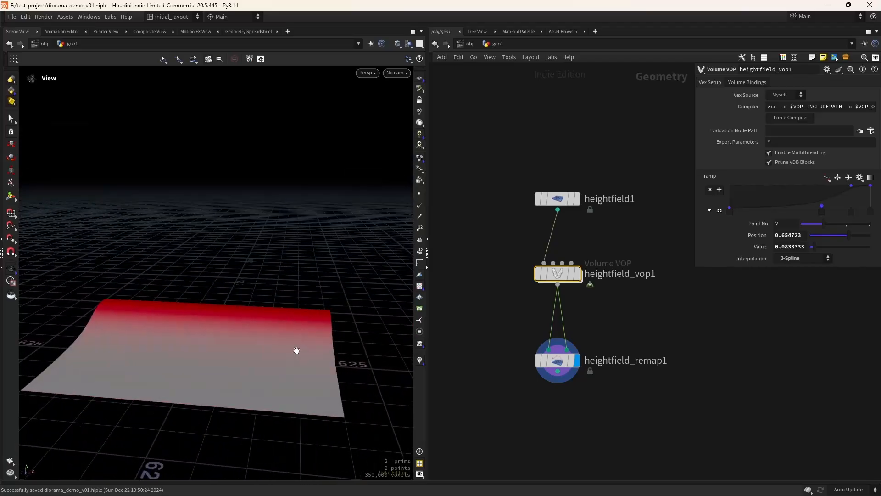
right_click_drag(296, 350, 260, 380)
middle_click_drag(573, 422, 562, 375)
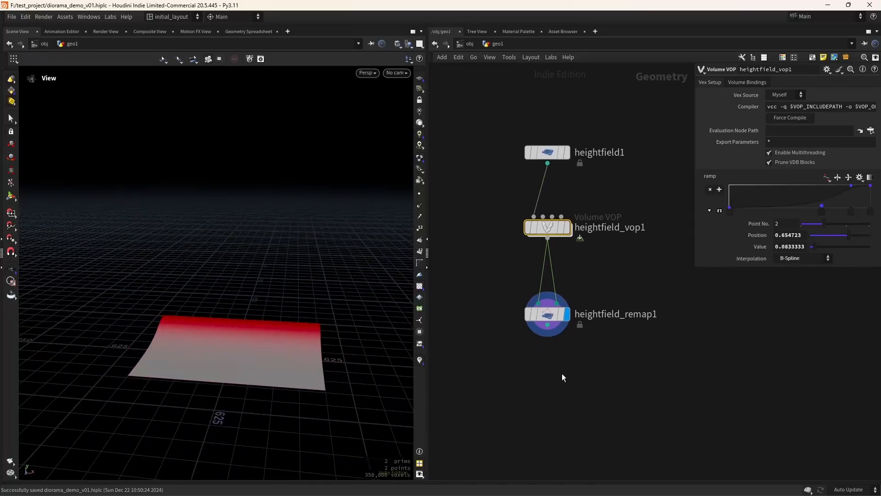
Insert a HeightField Copy Layer between heightfield_vop1 and heightfield_remap1 with destination layer mask_z
left_click_drag(549, 315, 548, 377)
left_click(543, 329, "alt")
left_click_drag(543, 330, 547, 328)
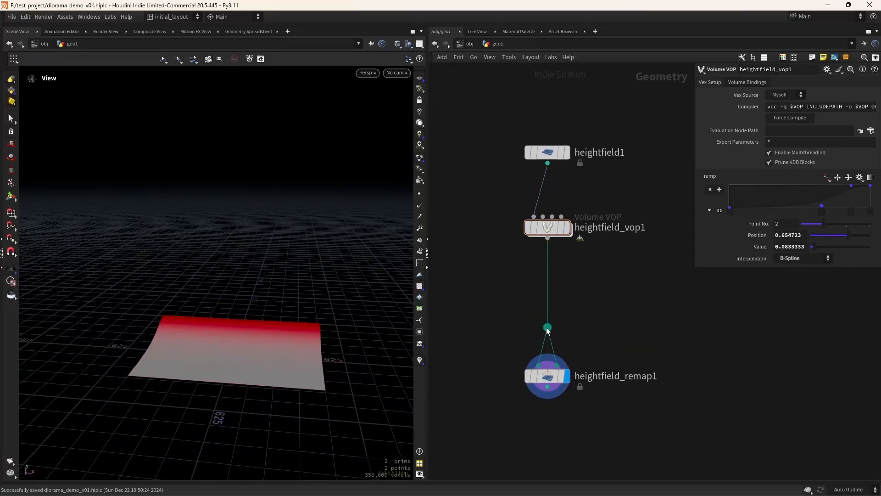
left_click_drag(548, 381, 548, 395)
key("Tab")
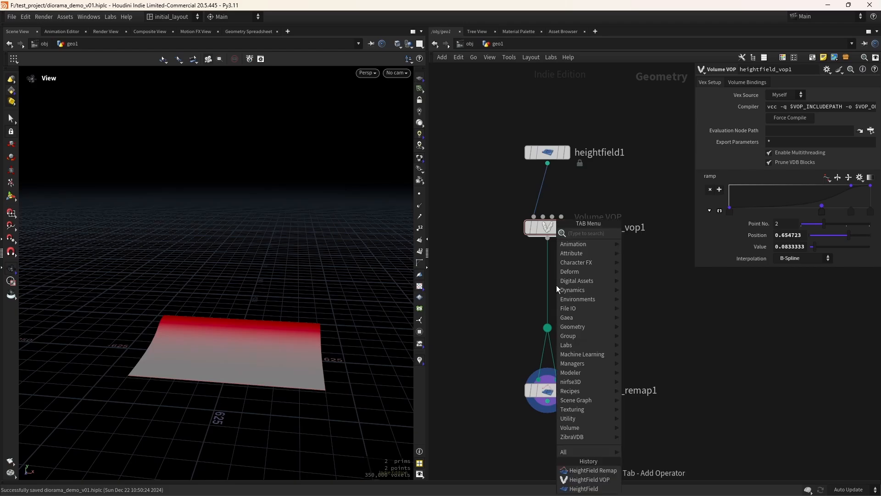
type("copy")
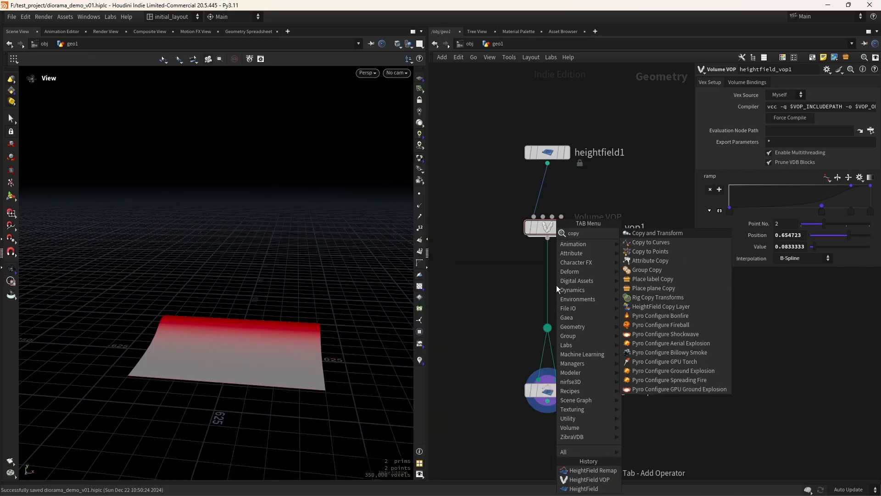
type(" l")
key("Return")
left_click(557, 285)
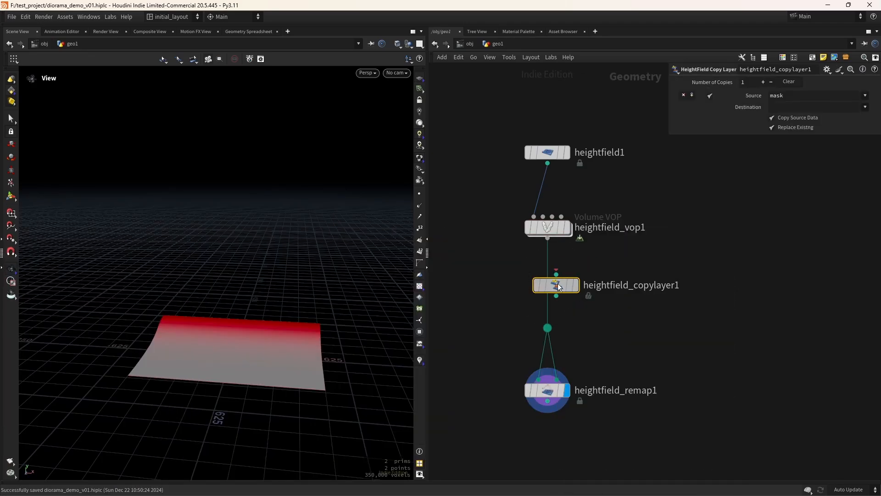
left_click_drag(558, 286, 549, 280)
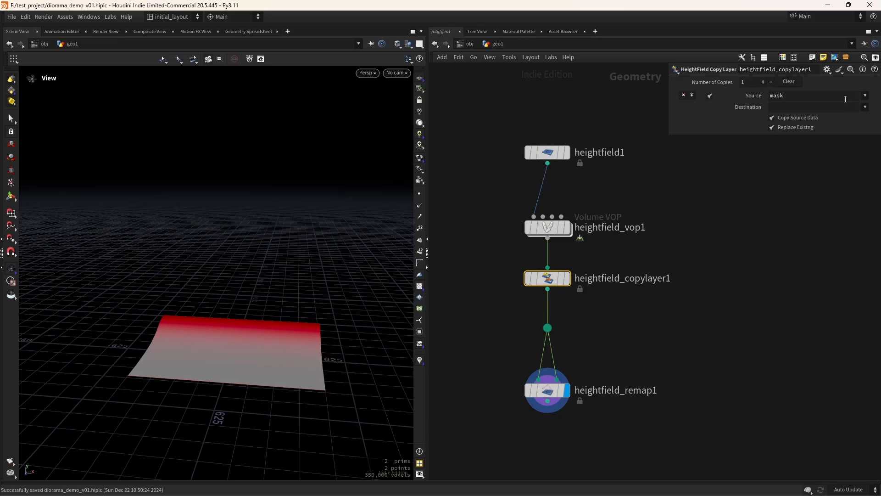
left_click(786, 111)
type("_z")
key("Return")
Orbit the viewport so the heightfield's red edge runs horizontally, and recentre the network
middle_click_drag(594, 356, 583, 317)
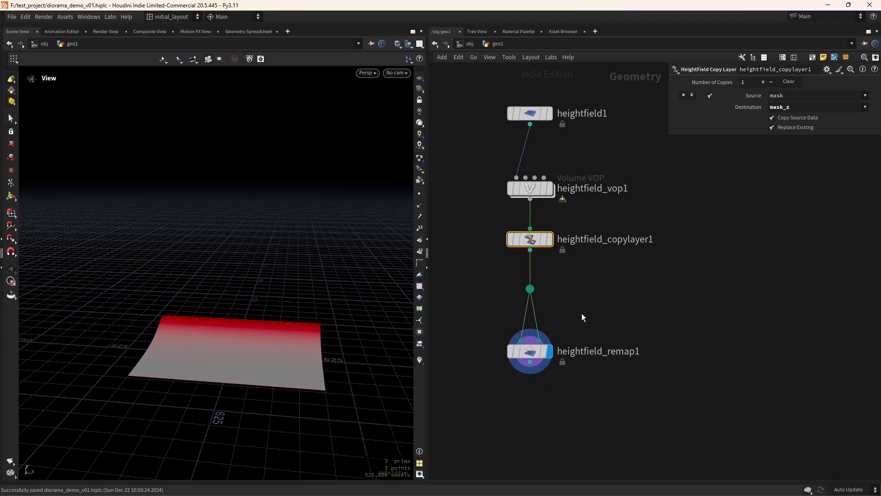
scroll(322, 367, "up", 3)
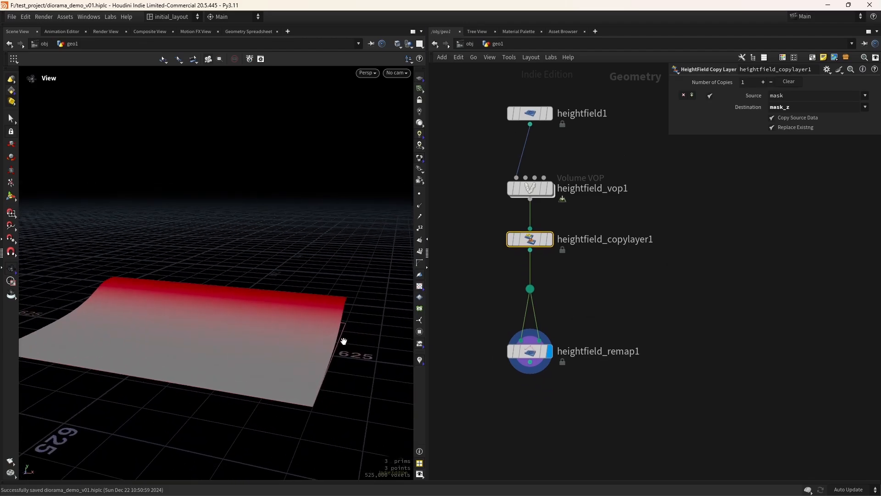
scroll(342, 347, "up", 3)
mouse_move(312, 355)
left_mouse_down()
mouse_move(351, 361)
mouse_move(340, 347)
mouse_move(232, 332)
mouse_move(222, 338)
mouse_move(324, 338)
mouse_move(309, 360)
left_mouse_up()
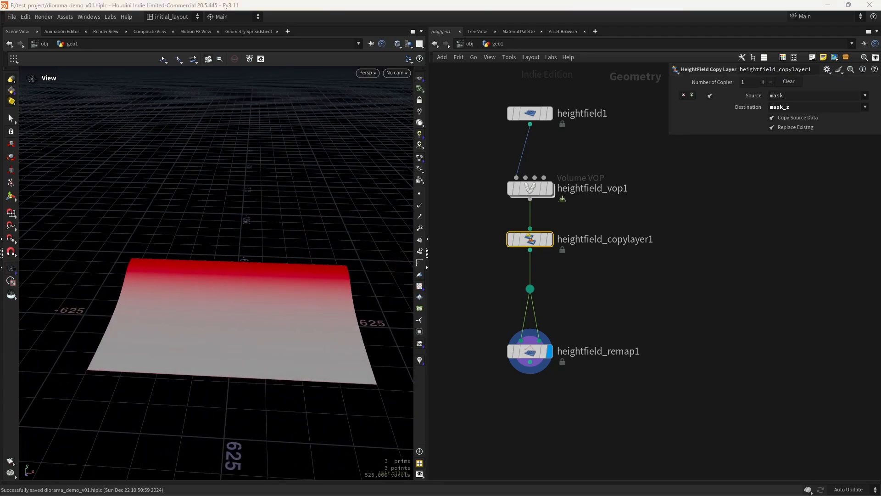
mouse_move(267, 347)
left_mouse_down()
mouse_move(263, 368)
mouse_move(274, 345)
left_mouse_up()
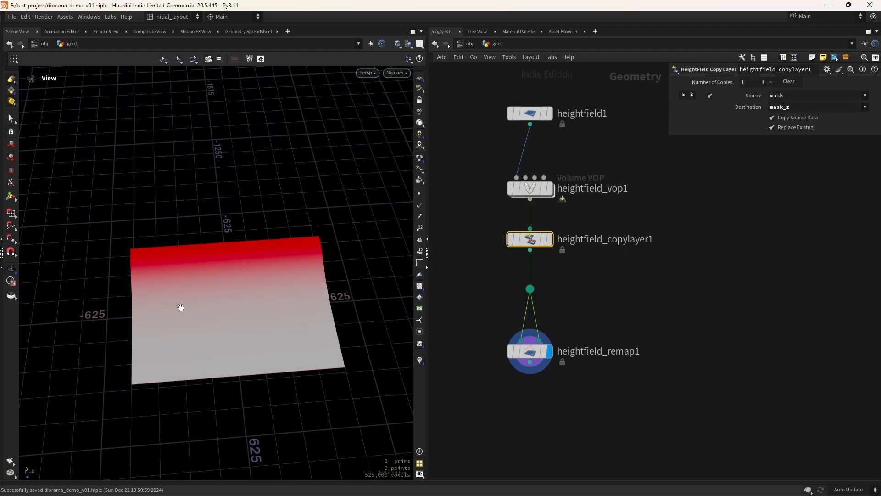
right_click_drag(217, 305, 183, 298)
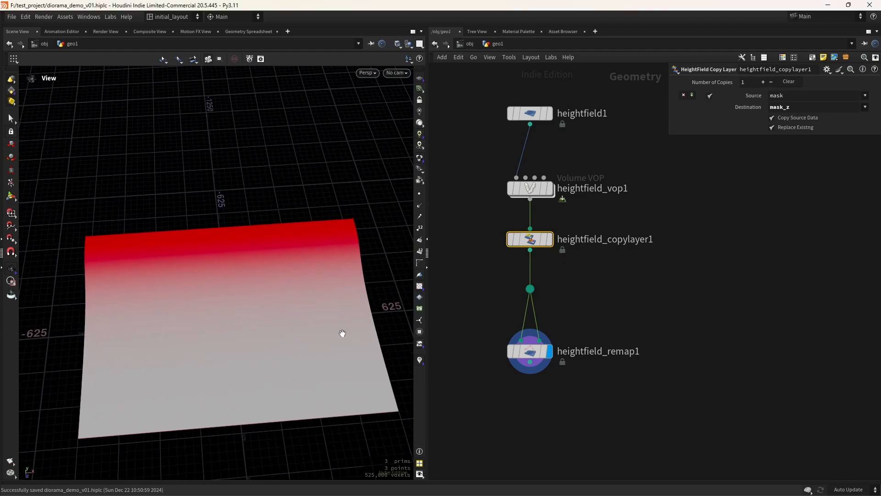
left_click_drag(206, 331, 262, 347)
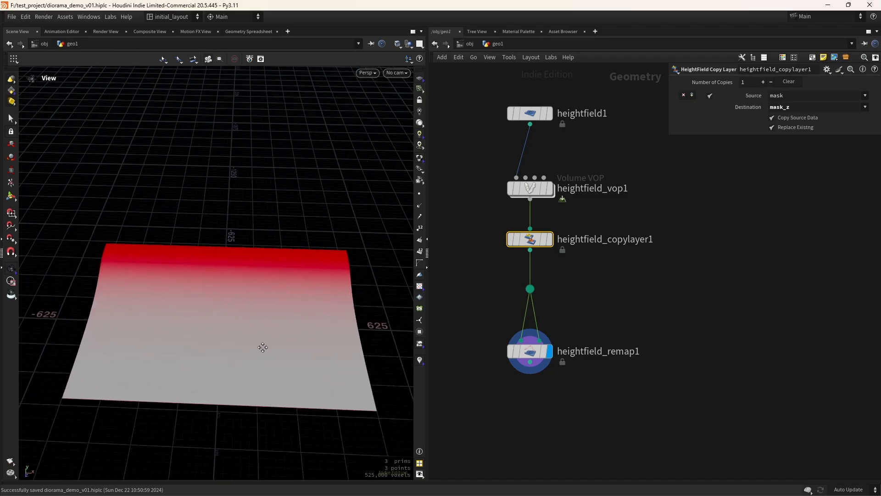
middle_click_drag(262, 347, 243, 344)
middle_click_drag(540, 453, 570, 388)
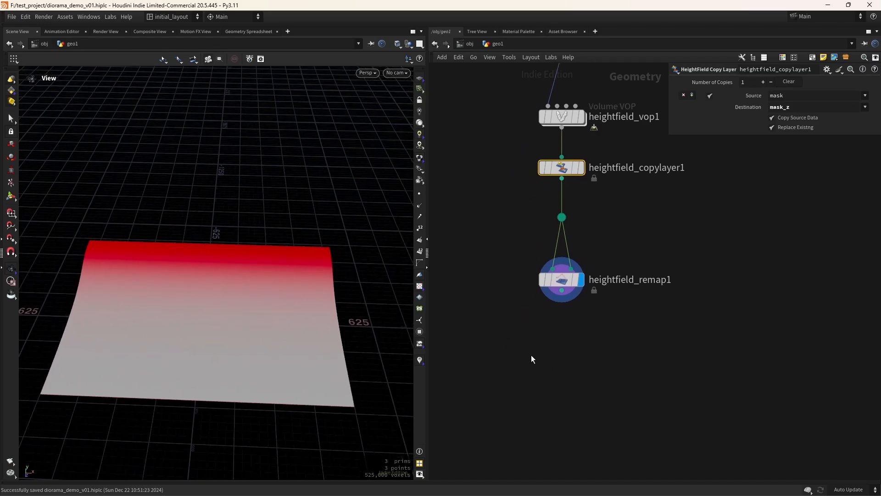
Add a Bound node fed by heightfield_remap1 and display its box
key("Tab")
type("boun")
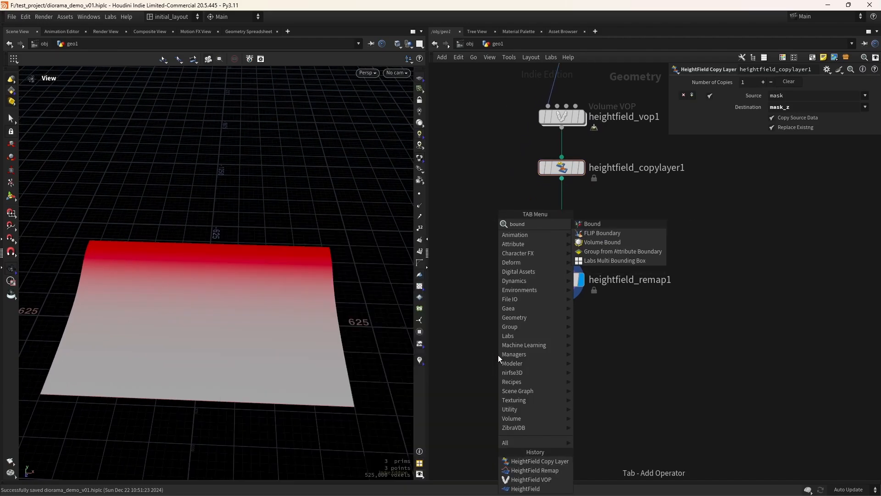
key("Return")
left_click(498, 354)
left_click_drag(498, 343, 561, 290)
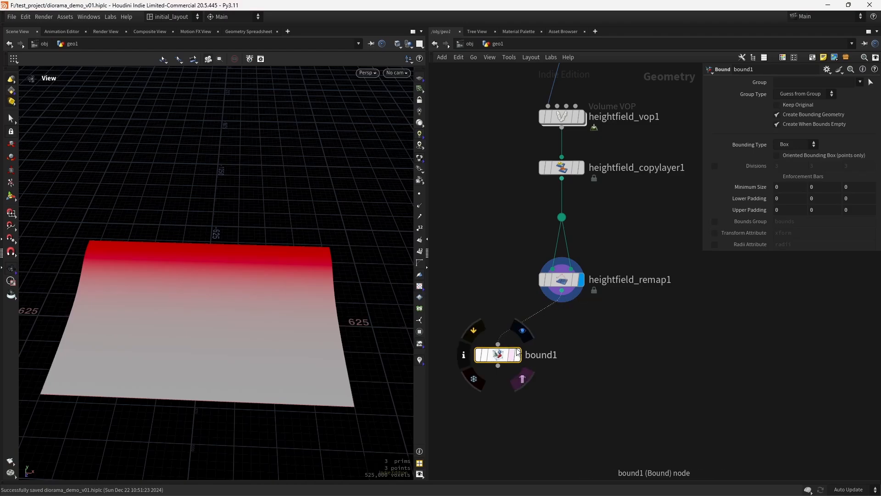
left_click(523, 332)
middle_click_drag(581, 400, 555, 365)
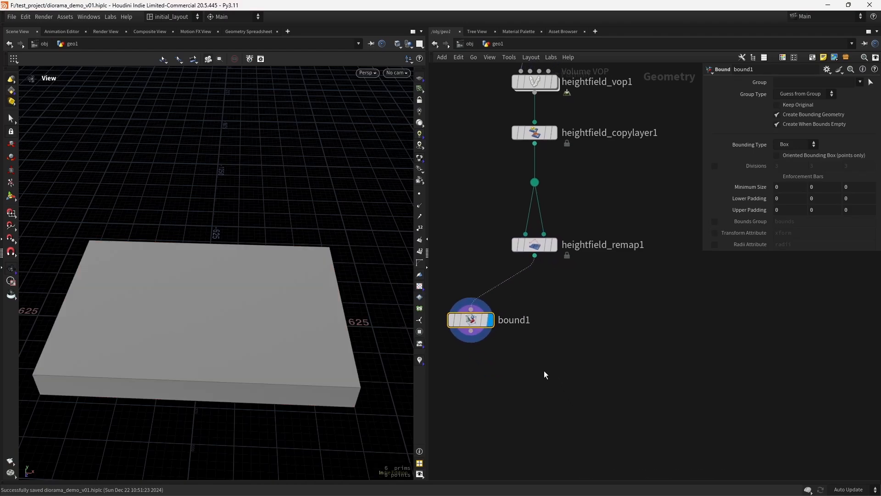
Add a HeightField Mask by Geometry node below remap1, wire in remap1 and bound1, and display it
key("Tab")
type("maskf")
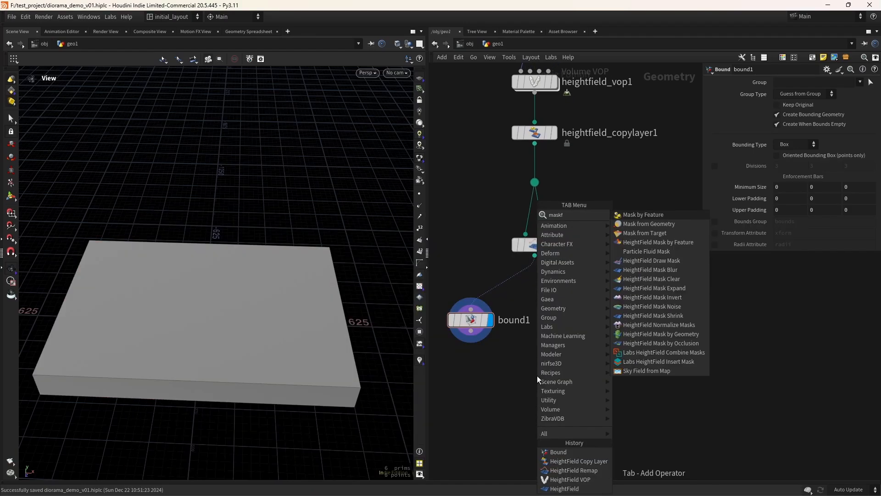
key("Down")
key("Down")
key("Down")
key("Down")
key("Down")
key("Down")
key("Down")
key("Down")
key("Down")
key("Down")
key("Down")
key("Down")
key("Down")
key("Down")
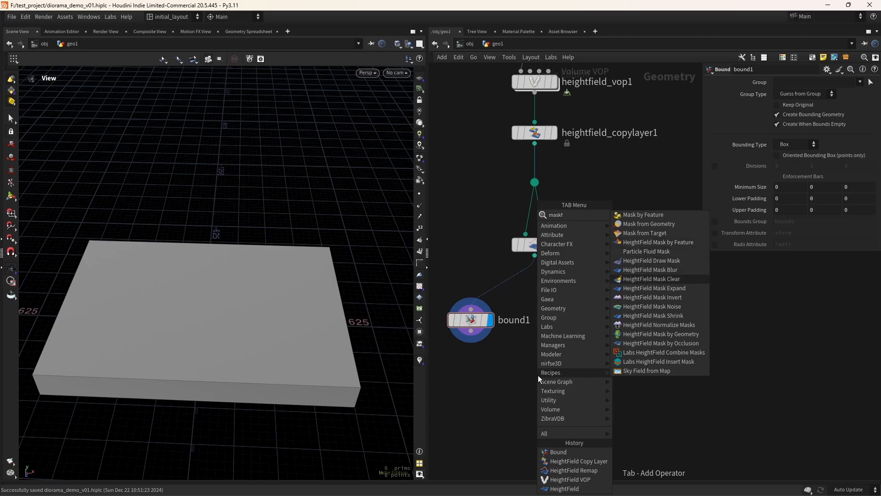
key("Up")
key("Return")
left_click(563, 366)
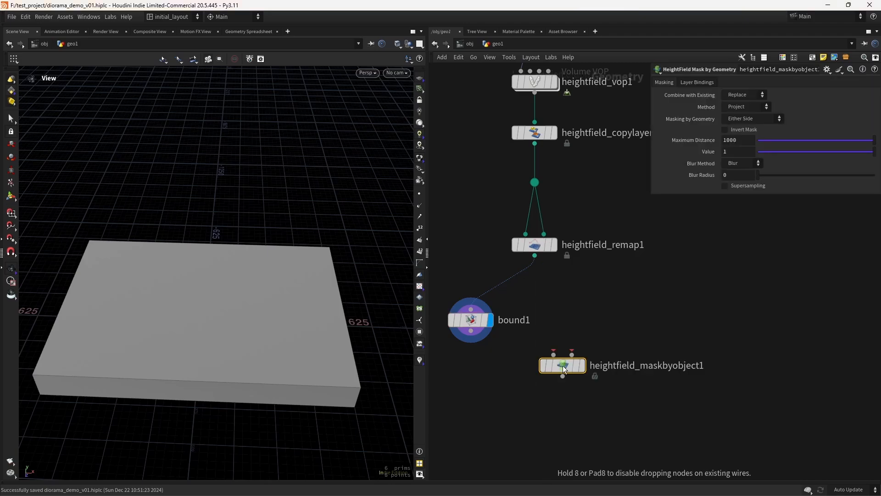
left_click_drag(563, 369, 543, 396)
left_click_drag(535, 256, 471, 331)
left_click(562, 392)
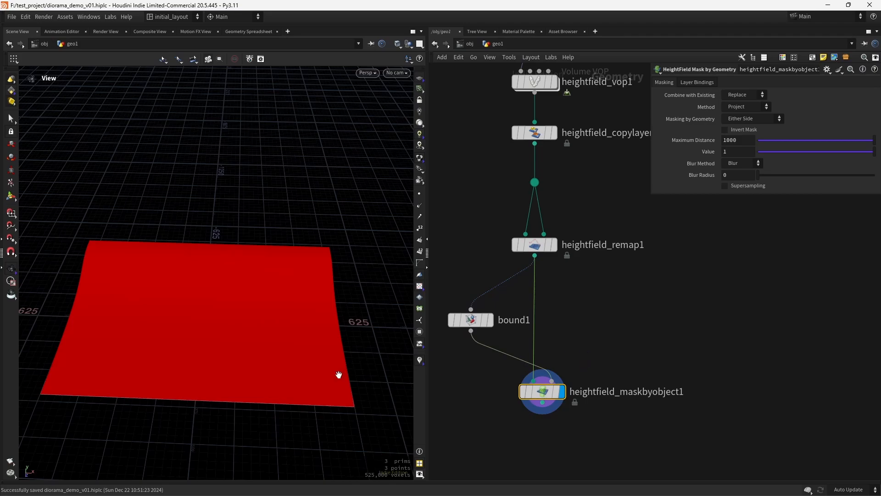
Apply bound1's Legacy Preset giving -100 padding linked via ch("minpadx")
key("r")
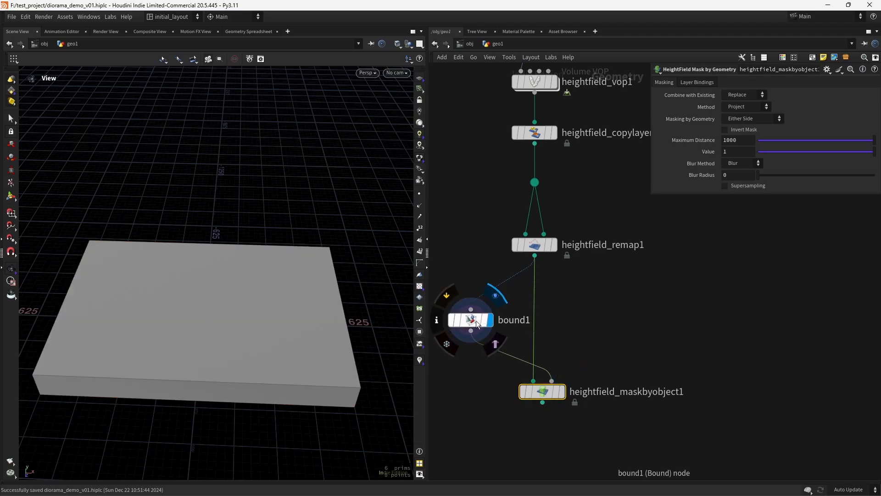
left_click(465, 326)
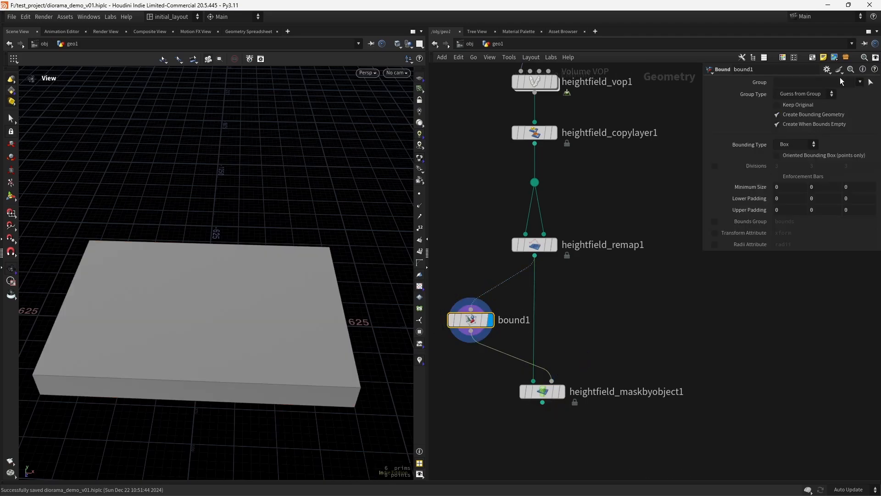
left_click(850, 71)
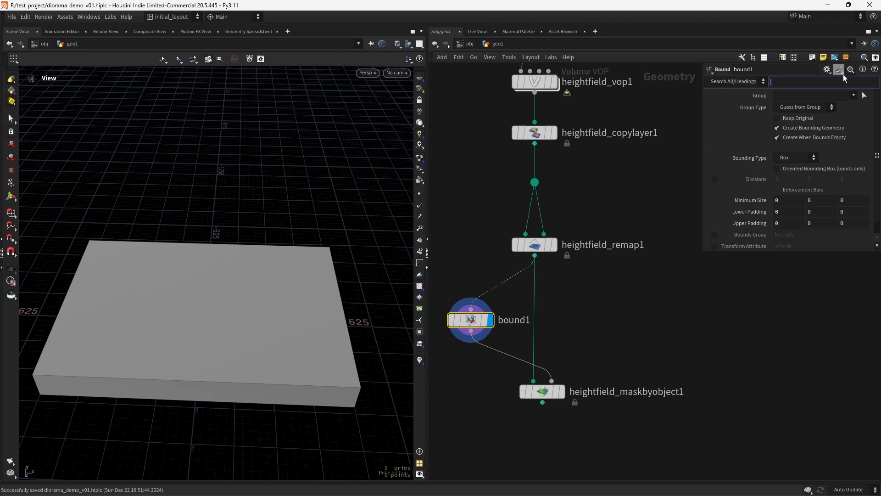
left_click(848, 72)
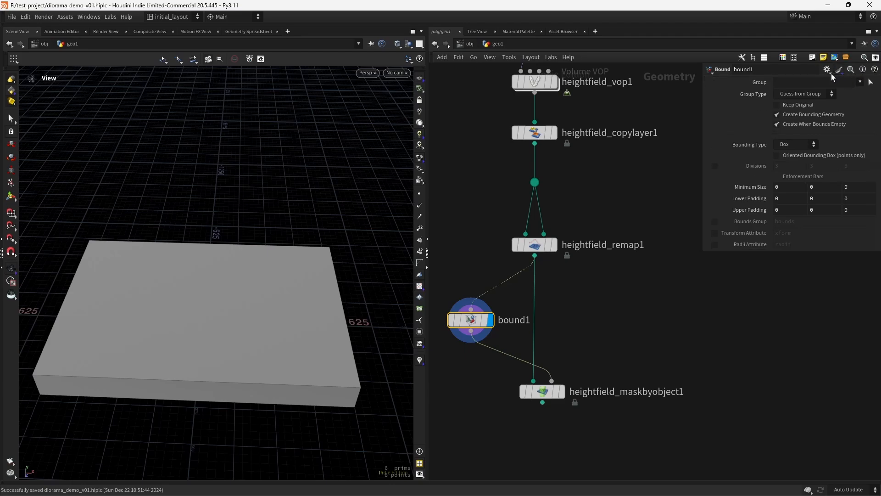
left_click(827, 70)
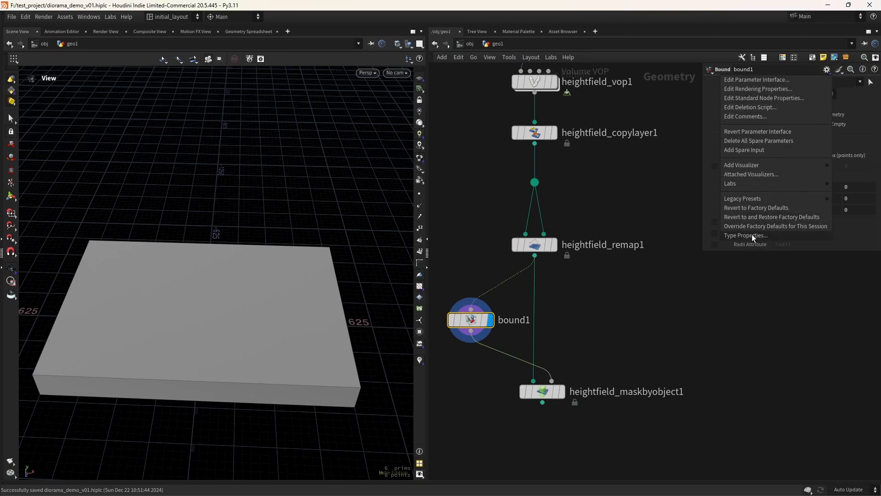
mouse_move(747, 199)
left_click(691, 224)
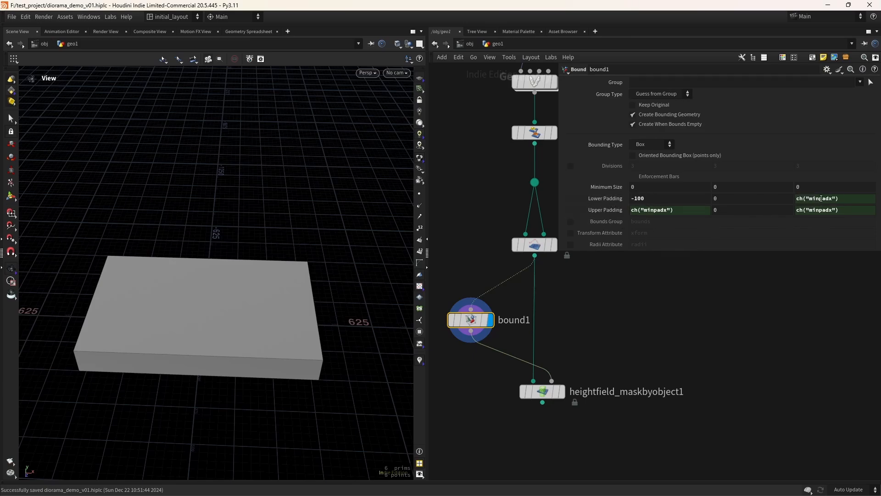
Check the linked Upper and Lower Padding Z expressions and toggle bound1's bypass to compare
left_click(617, 212)
left_click(615, 212)
left_click(609, 200)
left_click(610, 199)
mouse_move(503, 315)
left_click(452, 295)
left_click(451, 295)
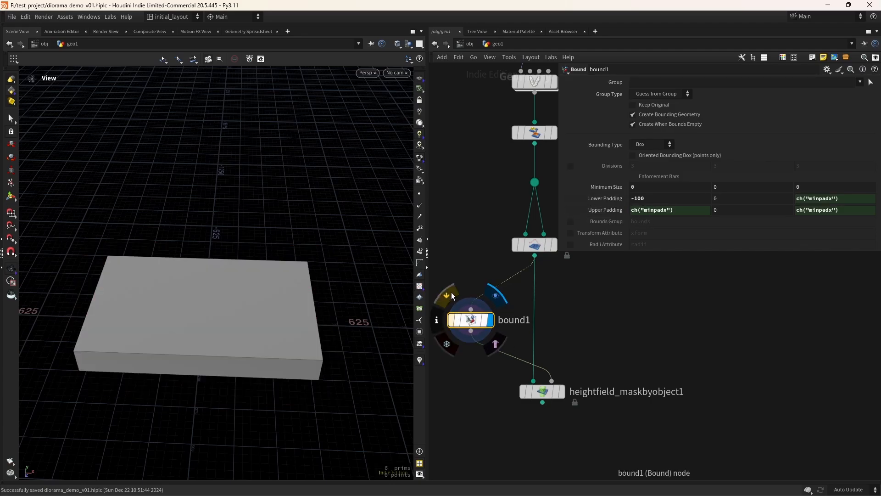
Display the mask result and copy bound1's Lower Padding parameter
left_click(560, 391)
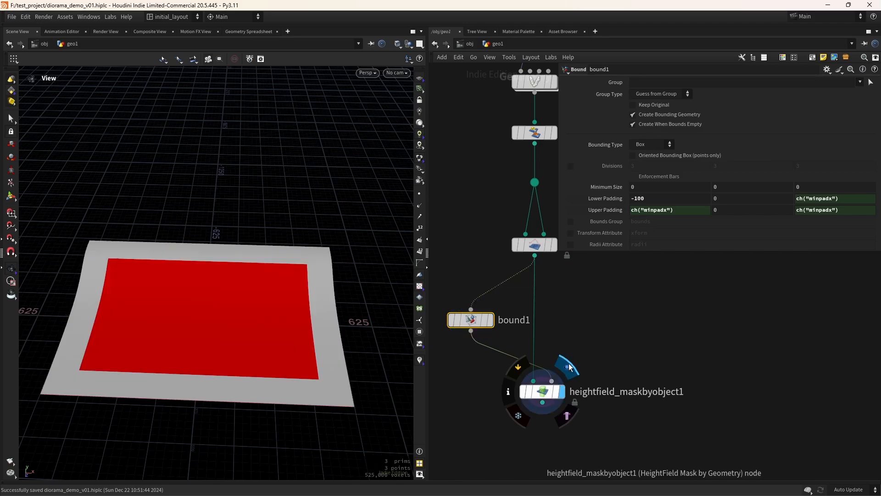
right_click_drag(315, 362, 290, 367)
left_click_drag(290, 367, 298, 384)
right_click_drag(301, 340, 319, 308)
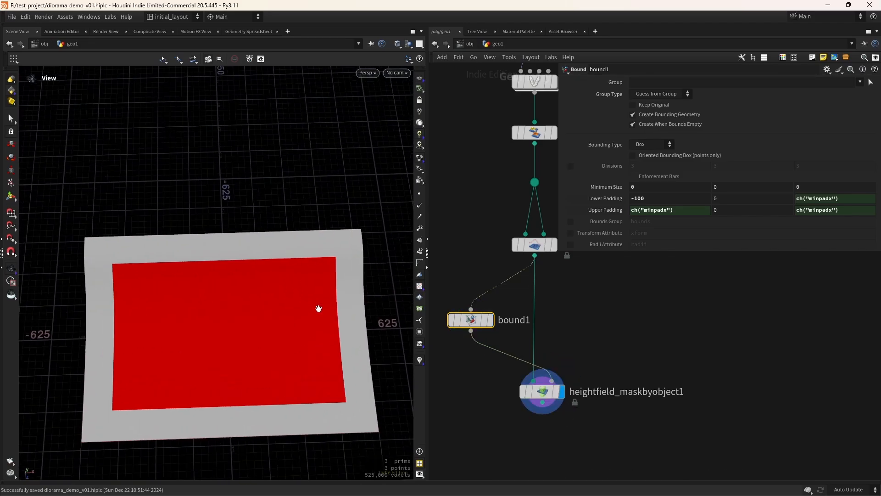
middle_click_drag(319, 309, 311, 306)
right_click(653, 201)
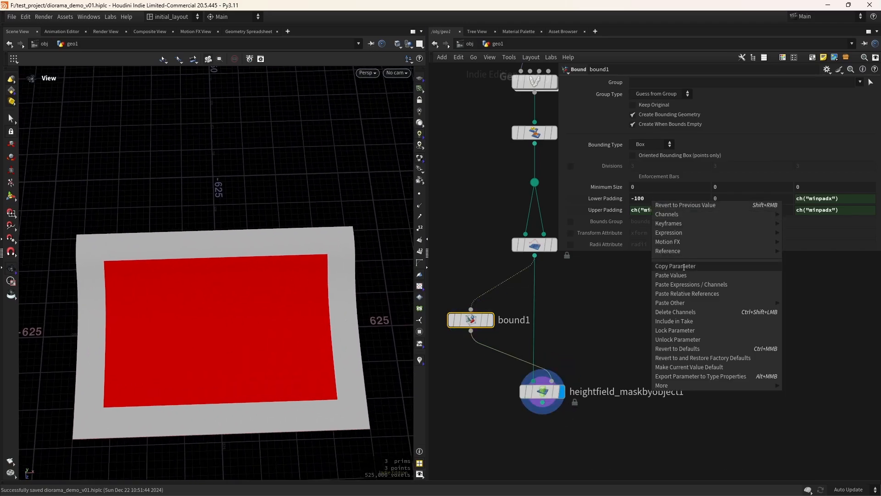
left_click(687, 264)
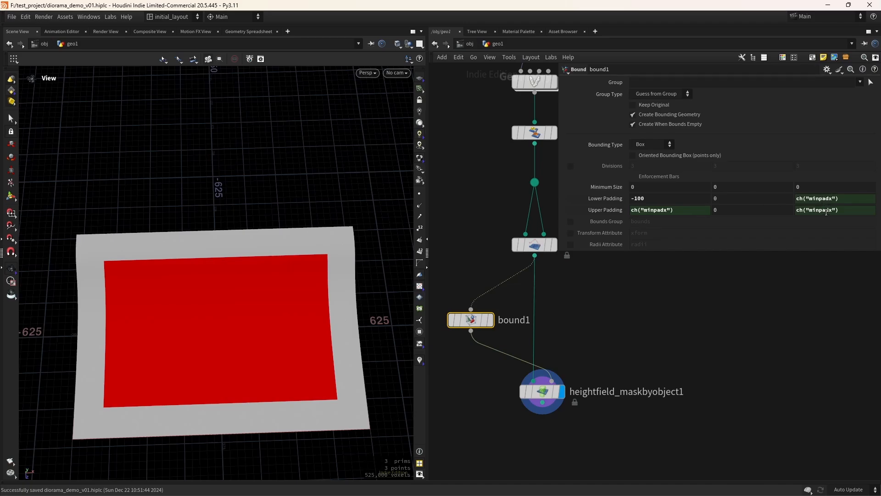
scroll(570, 329, "down", 3)
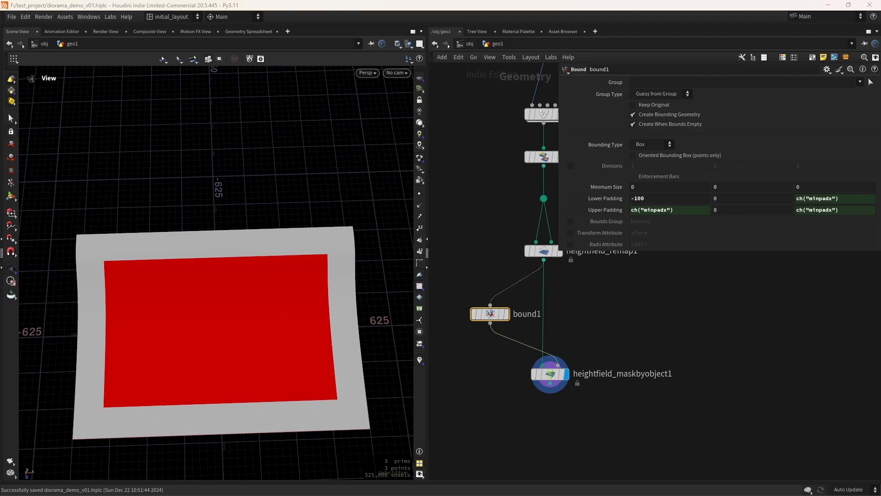
Set heightfield_maskbyobject1's Blur Radius to 100 and save the scene
left_click_drag(607, 344, 466, 429)
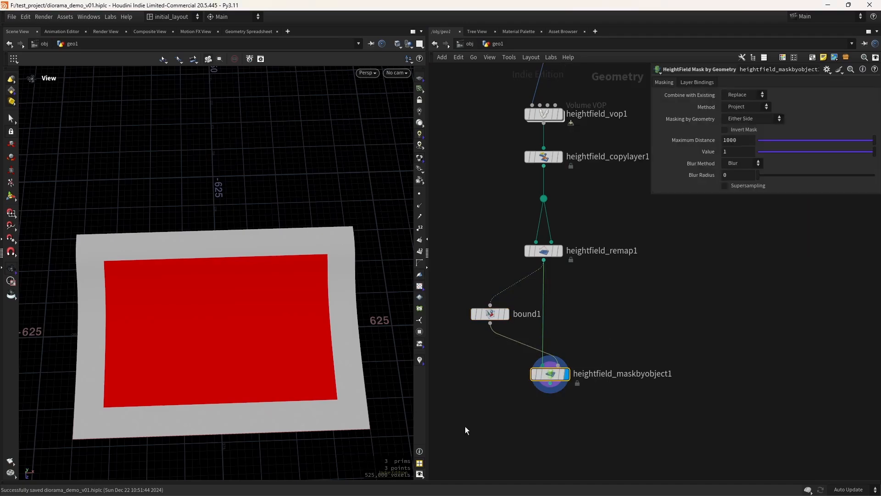
left_click(738, 177)
type("100")
key("Return")
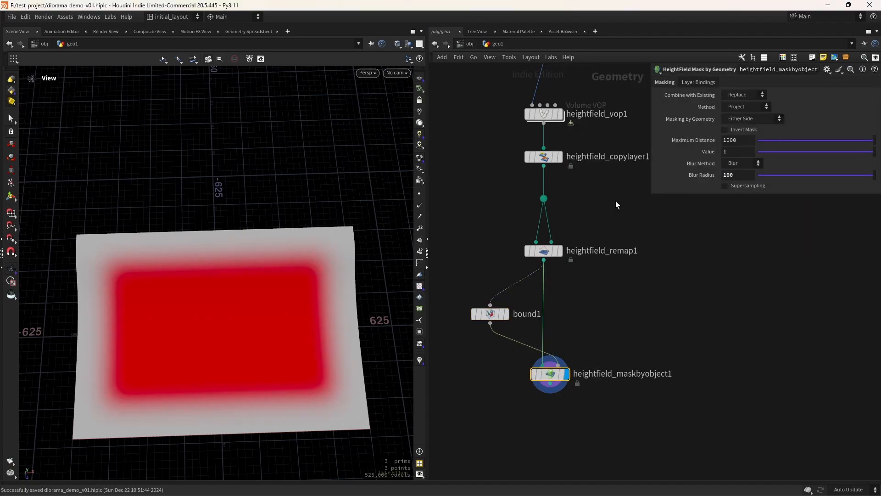
left_click_drag(277, 356, 325, 337)
scroll(302, 313, "up", 4)
key("ctrl+s")
scroll(322, 320, "down", 3)
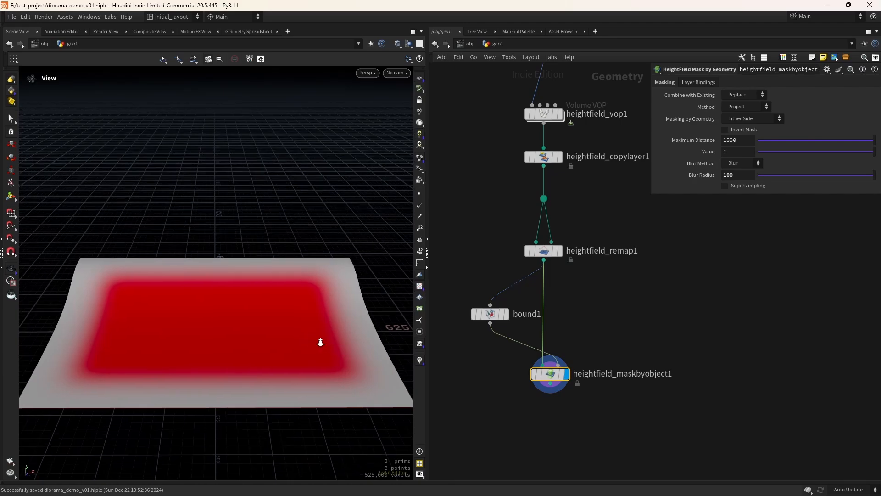
left_click_drag(319, 343, 261, 377)
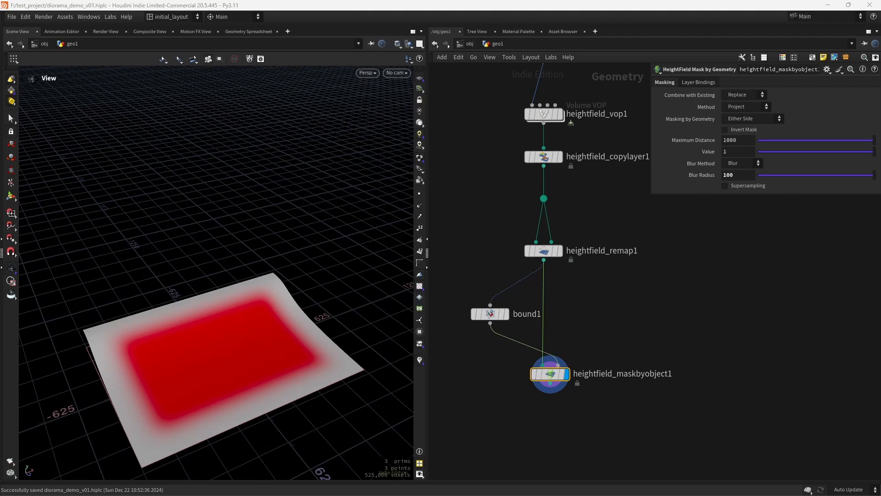
middle_click_drag(551, 442, 540, 380)
Add a HeightField Noise node below the mask node, feed it the mask, and hide the grid
key("Tab")
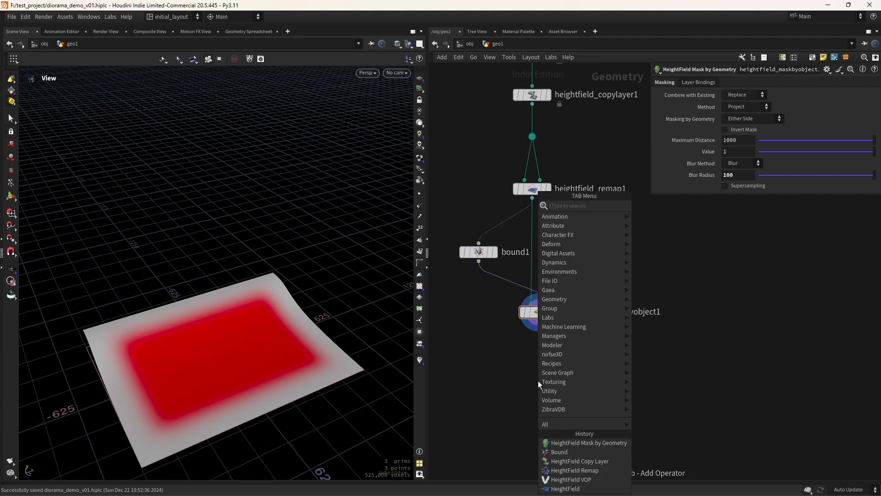
type("hfnoi")
key("Return")
key("Return")
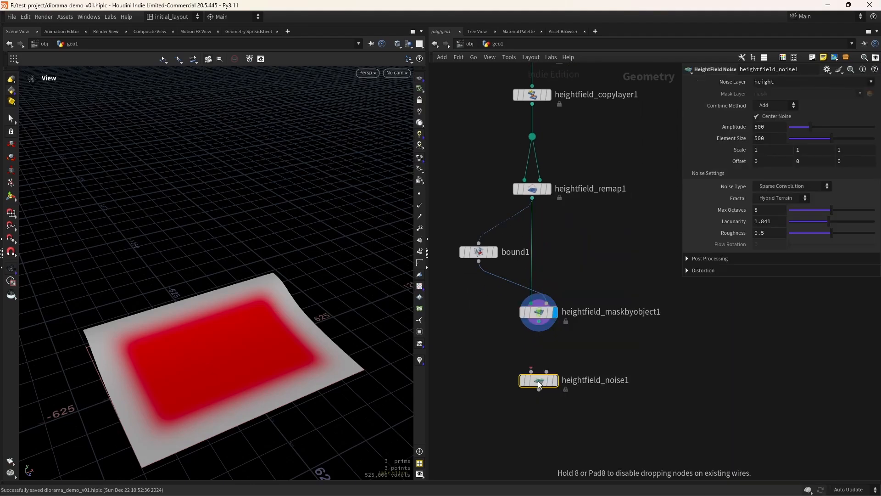
left_click(538, 381)
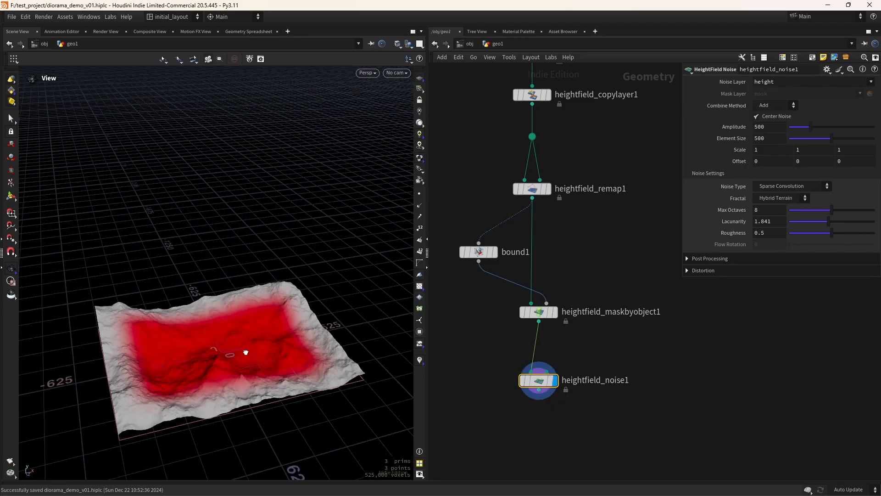
left_click_drag(245, 352, 356, 357)
left_click_drag(544, 335, 546, 371)
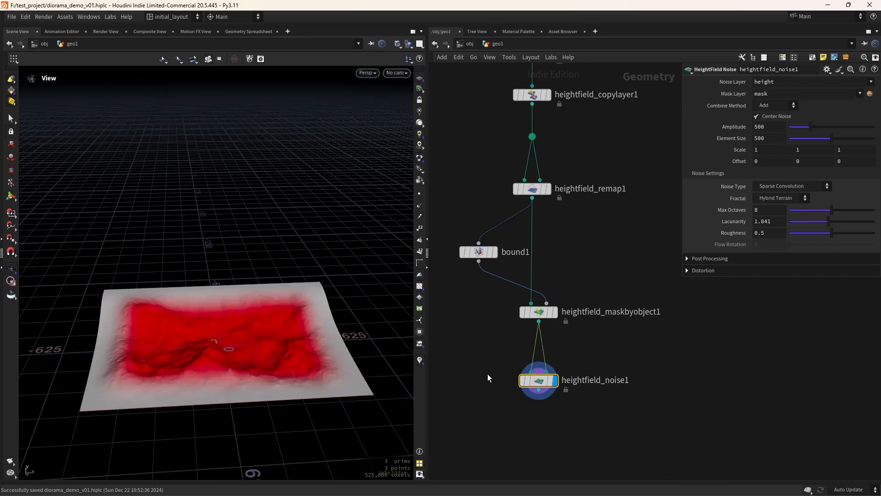
scroll(335, 360, "up", 2)
left_click_drag(335, 359, 352, 340)
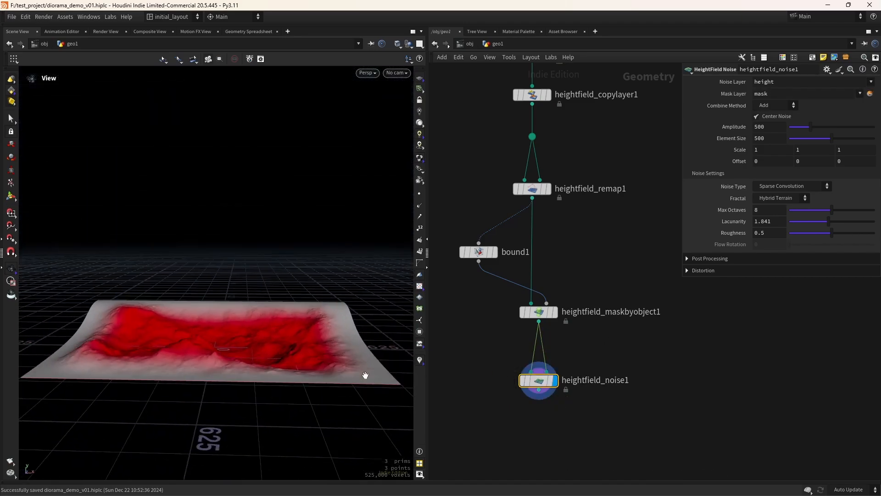
scroll(294, 352, "down", 2)
left_click_drag(254, 349, 263, 356)
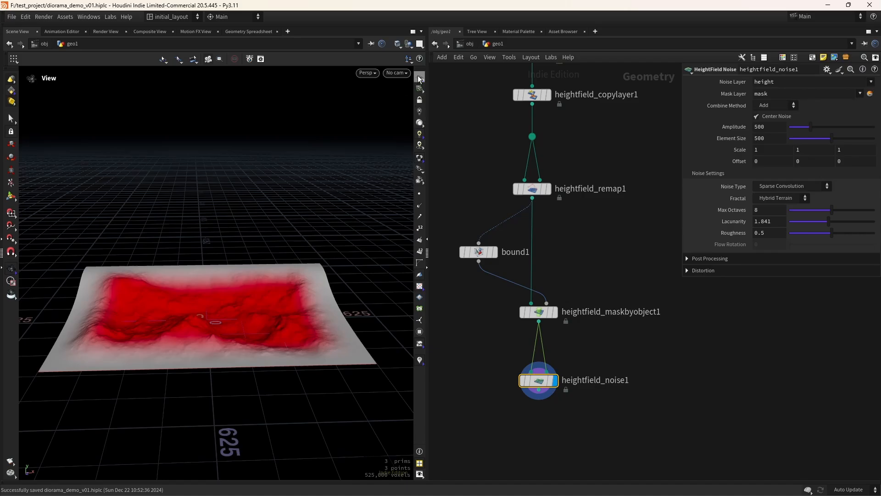
left_click(419, 79)
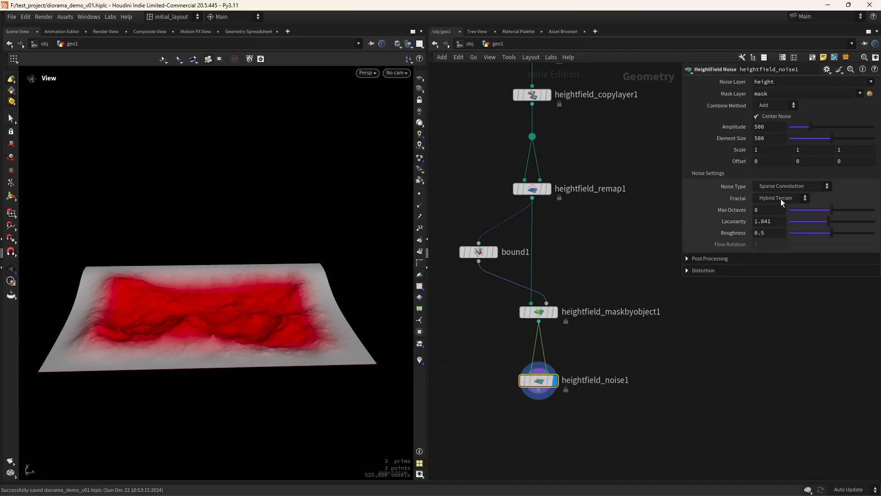
Set the noise to Worley Cellular F2-F1, keep Center Noise on, and use element size 96
left_click(796, 186)
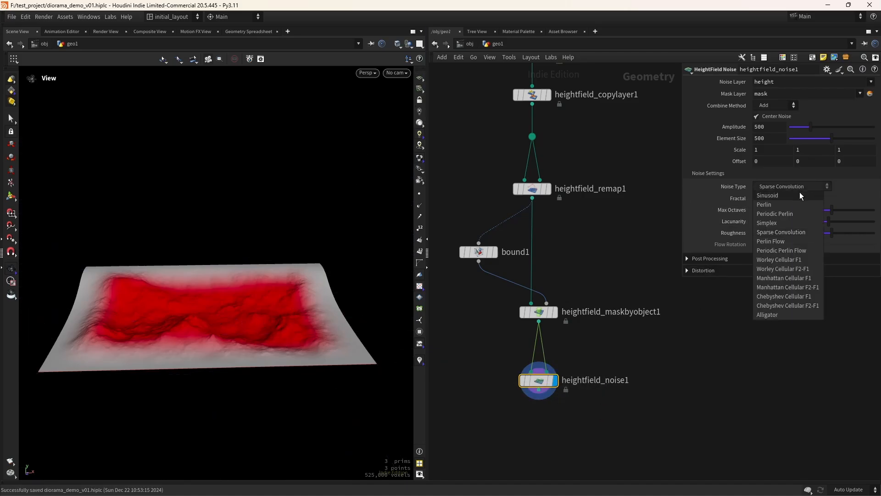
left_click(792, 268)
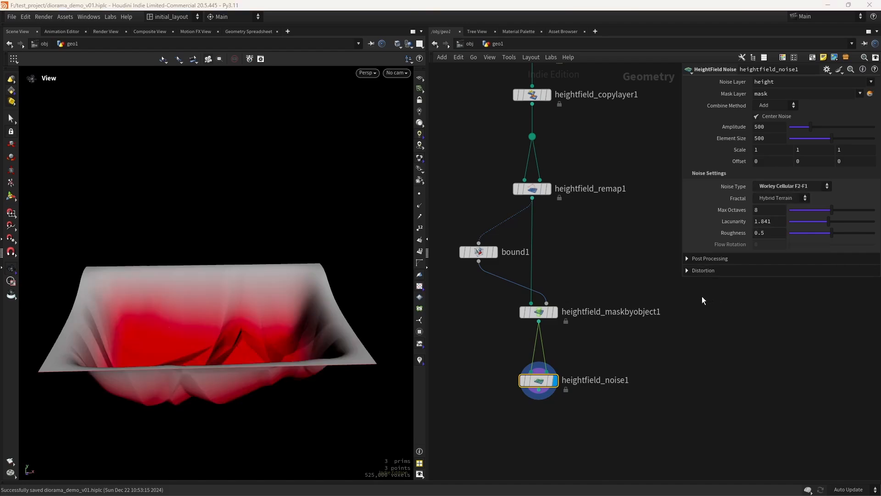
left_click(769, 118)
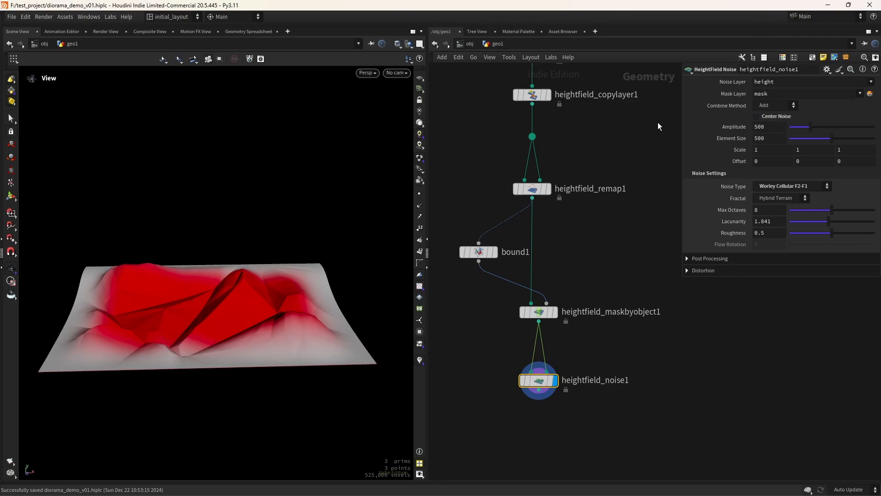
left_click(775, 118)
left_click_drag(299, 333, 247, 323)
left_click(765, 137)
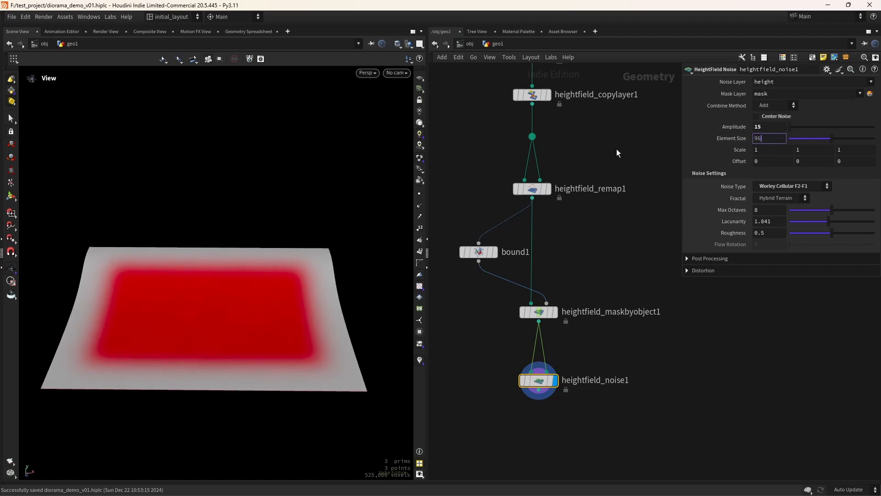
key("Return")
Inspect the fine terrain detail up close, then frame the lower network nodes
right_click_drag(209, 335, 252, 330)
mouse_move(252, 330)
left_mouse_down()
mouse_move(258, 408)
mouse_move(250, 427)
mouse_move(193, 309)
mouse_move(147, 280)
mouse_move(257, 326)
mouse_move(257, 363)
mouse_move(267, 336)
left_mouse_up()
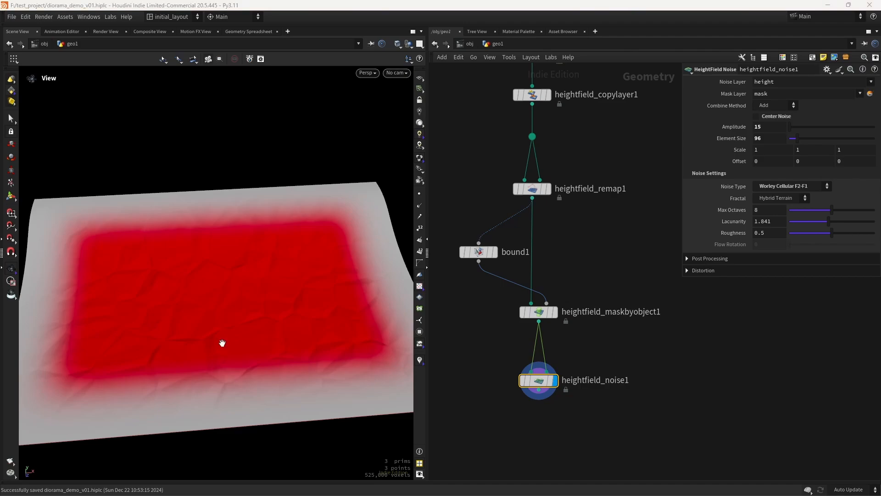
scroll(258, 359, "down", 3)
middle_click_drag(303, 366, 278, 366)
middle_click_drag(557, 438, 533, 370)
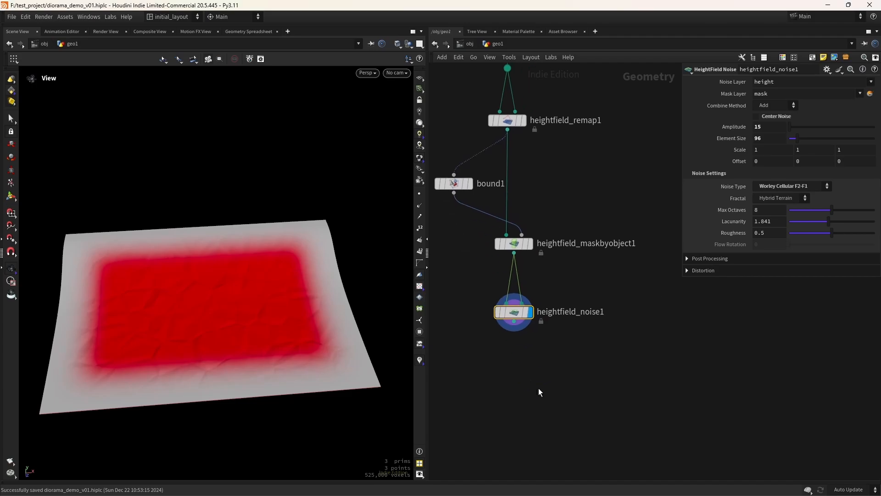
scroll(529, 374, "up", 2)
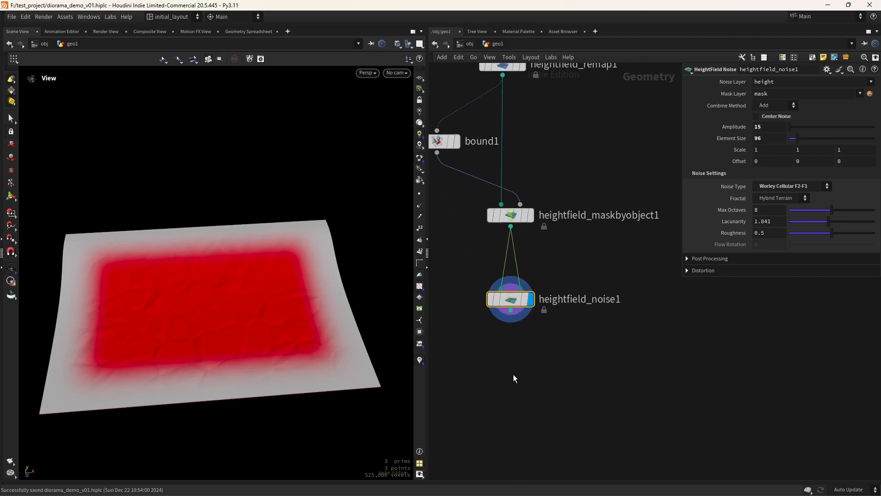
left_click(510, 378)
key("Tab")
Add a HeightField Distort by Noise node fed by heightfield_noise1
type("hfdis")
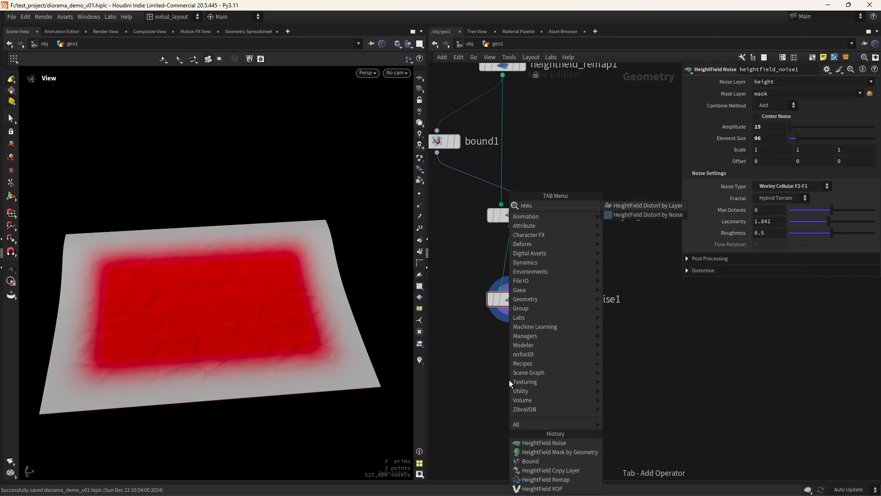
key("Return")
left_click(508, 379)
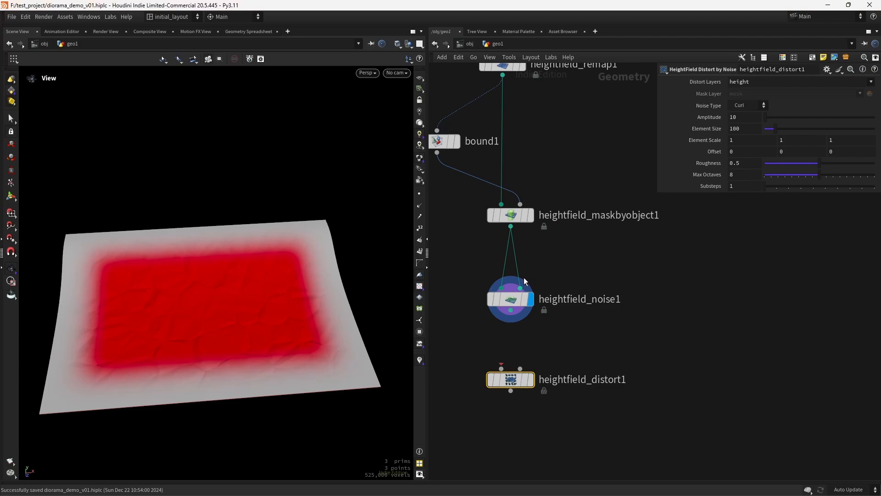
left_click_drag(511, 316, 501, 369)
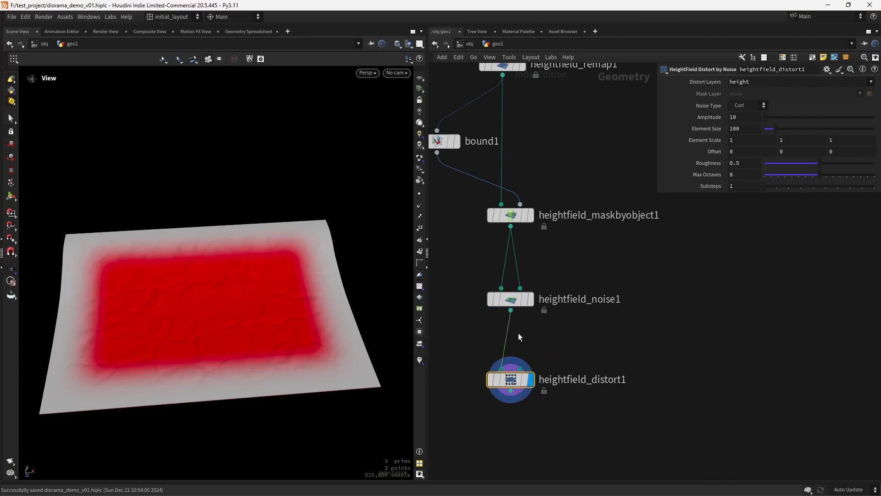
left_click(509, 390)
left_click(541, 431)
Set the distortion Element Size to 1000 and Amplitude to 446
left_click(744, 130)
type("0")
key("Return")
left_click_drag(765, 117, 877, 120)
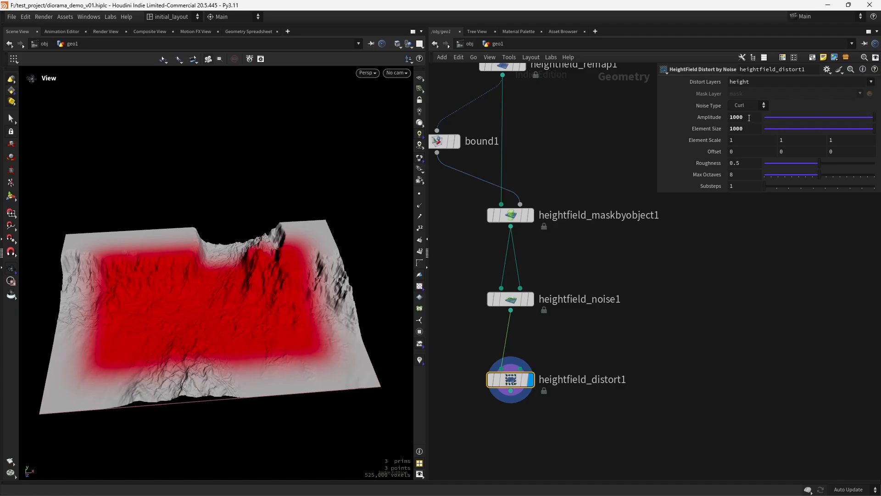
double_click(749, 118)
type("446")
key("Return")
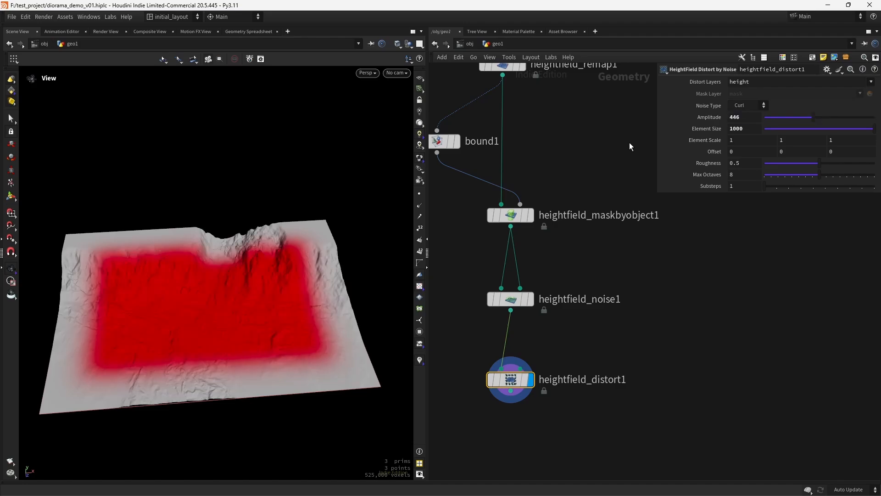
Wire heightfield_noise1 into the distort node's mask input
scroll(256, 321, "up", 2)
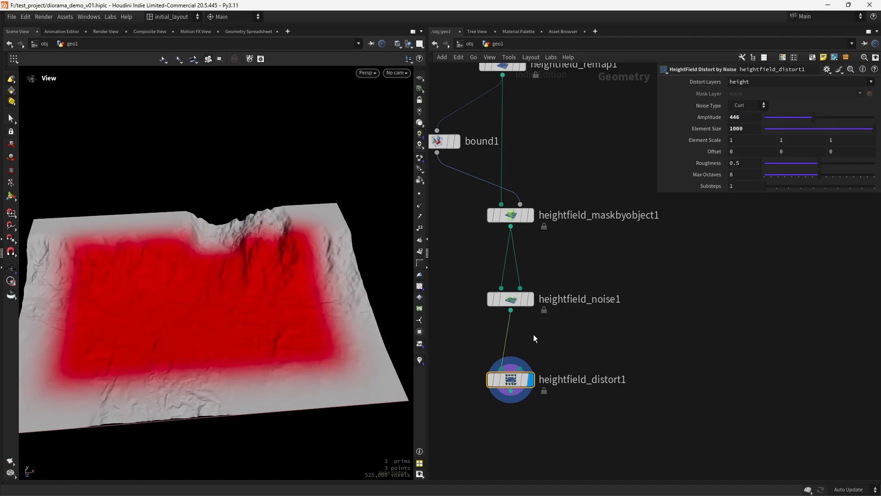
left_click_drag(516, 336, 525, 365)
mouse_move(281, 338)
left_mouse_down()
mouse_move(258, 332)
mouse_move(271, 329)
mouse_move(266, 338)
left_mouse_up()
Set the distortion Offset to 600 on all three axes
scroll(271, 325, "up", 2)
left_click(746, 152)
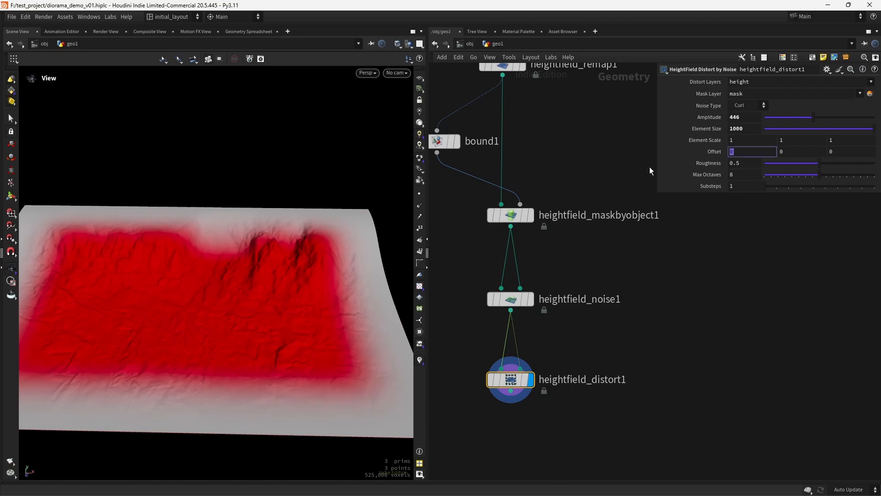
type("600")
key("Tab")
type("600")
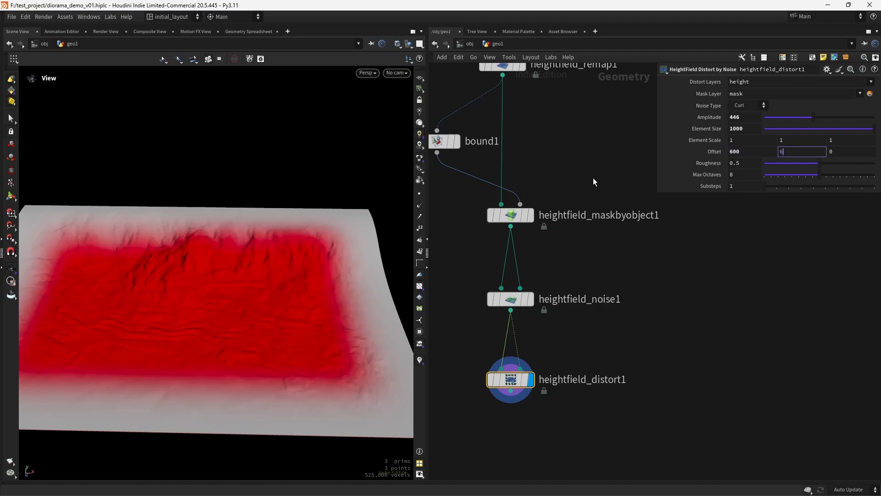
key("Tab")
type("600")
key("Return")
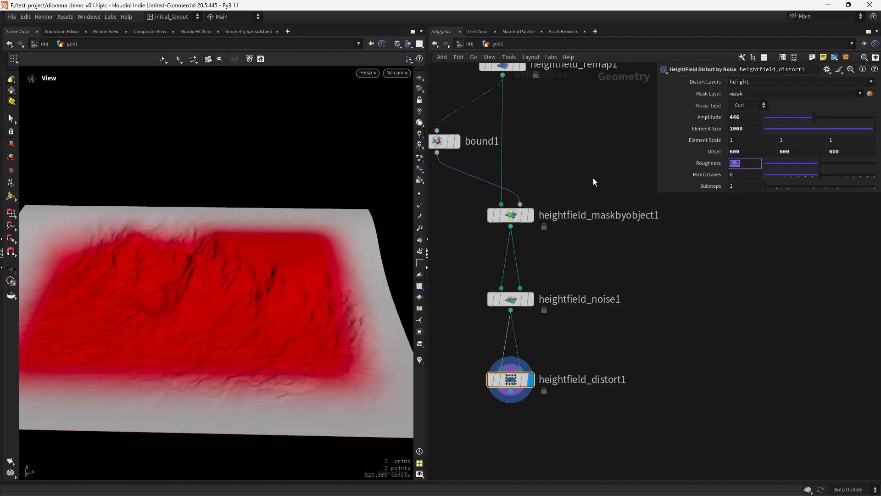
Lower the distortion Roughness to 0.44 for smoother detail
left_click_drag(270, 343, 303, 345)
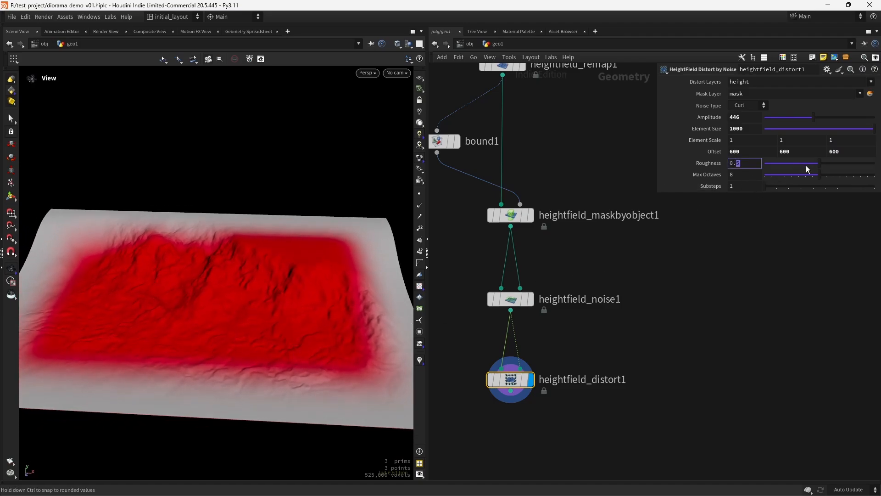
left_click_drag(806, 166, 811, 163)
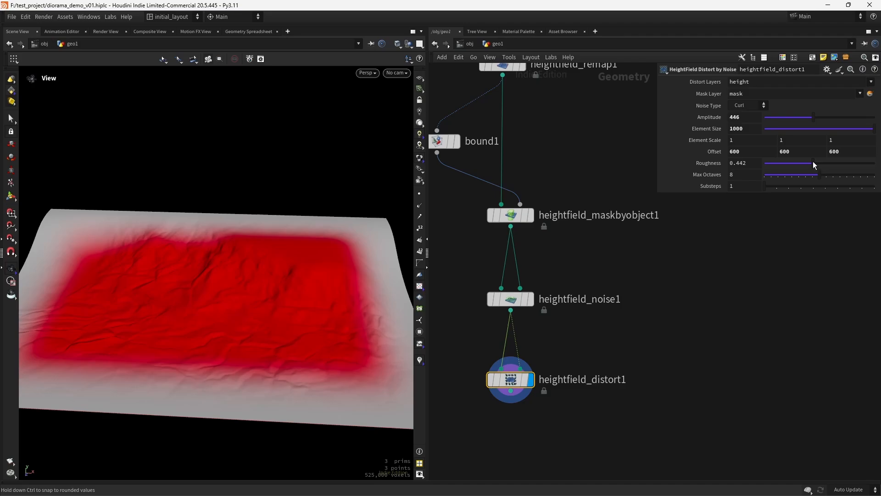
left_click_drag(813, 161, 812, 164)
left_click_drag(749, 164, 740, 164)
type("4")
key("Return")
Inspect the distorted terrain from a low side view and save the scene
left_click_drag(338, 239, 230, 354)
right_click_drag(230, 354, 330, 284)
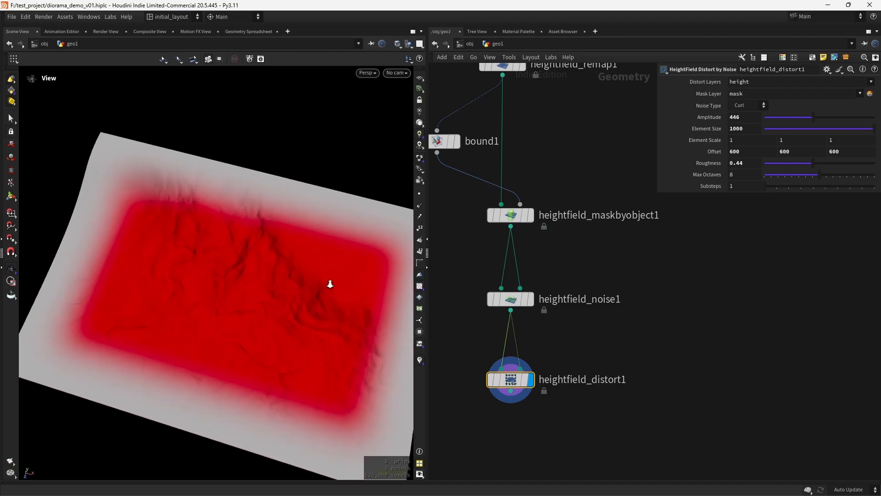
left_click_drag(330, 284, 276, 352)
mouse_move(484, 358)
key("ctrl+s")
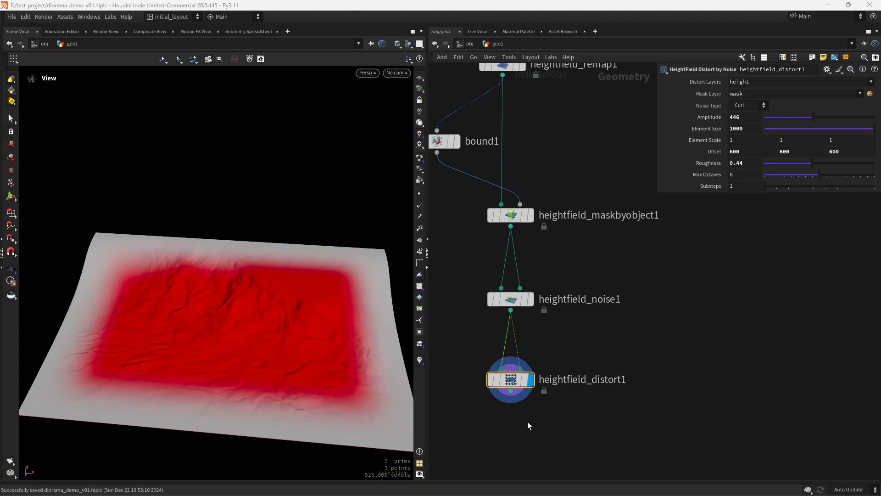
middle_click_drag(537, 431, 542, 340)
left_click(518, 367)
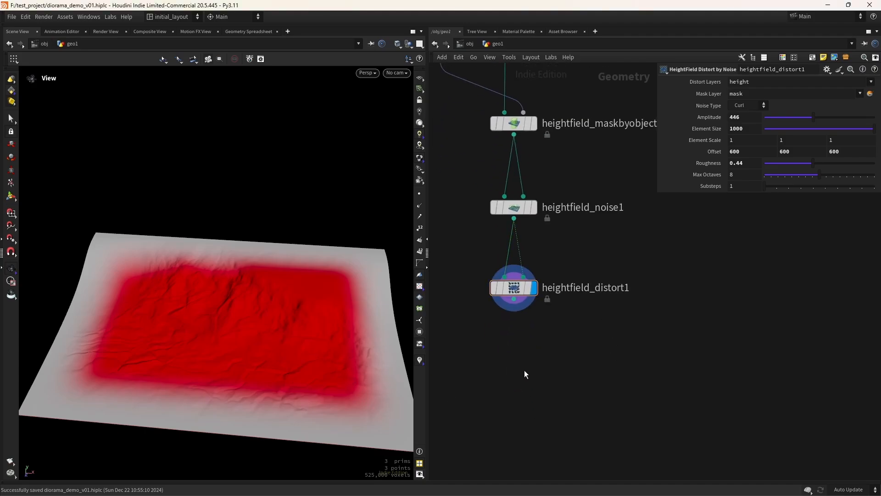
Add a HeightField Copy Layer node under heightfield_distort1, wired in and displayed
key("Tab")
type("copyl")
key("Return")
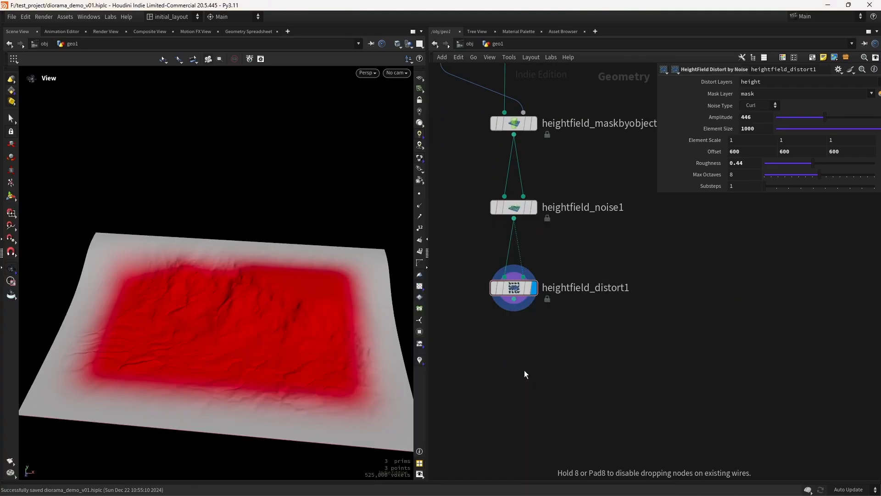
left_click(525, 370)
left_click_drag(524, 370, 514, 376)
left_click_drag(515, 300, 515, 366)
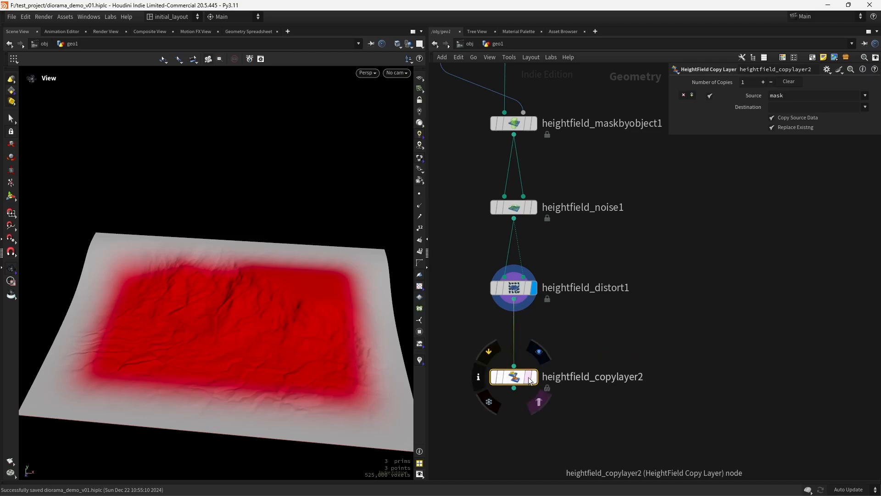
left_click(533, 377)
Copy the mask_z layer into mask, then check the red far edge on the terrain
left_click(866, 95)
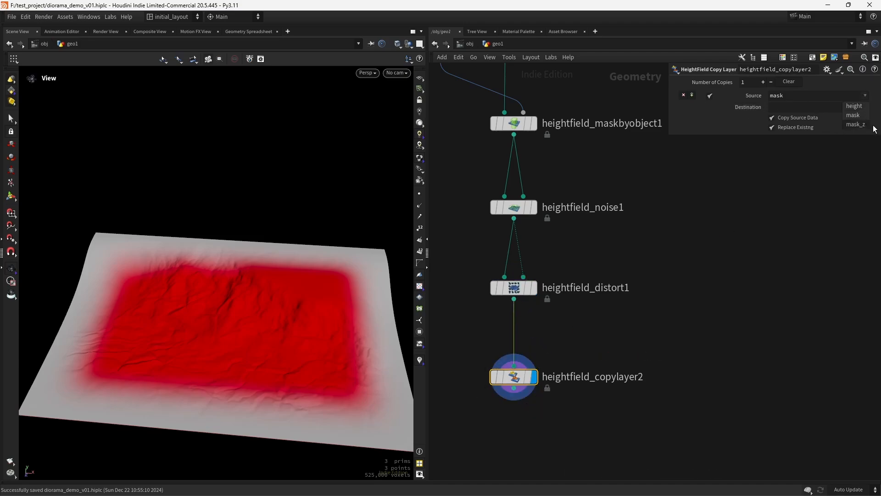
left_click(862, 129)
left_click(867, 108)
left_click(851, 128)
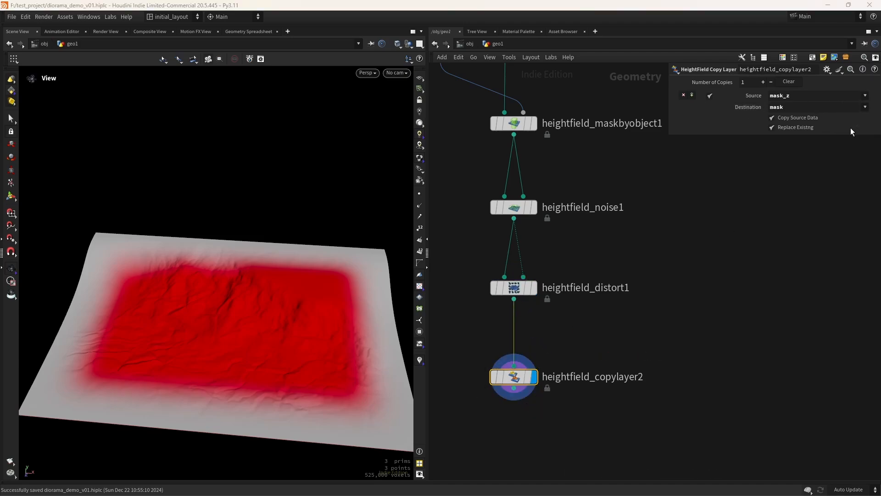
left_click_drag(286, 301, 268, 341)
scroll(267, 341, "up", 1)
middle_click_drag(278, 351, 275, 328)
middle_click_drag(543, 421, 544, 322)
key("Tab")
Add heightfield_noise2 after the copy layer, with the copied mask in its mask input, and display it
type("hfno")
key("Return")
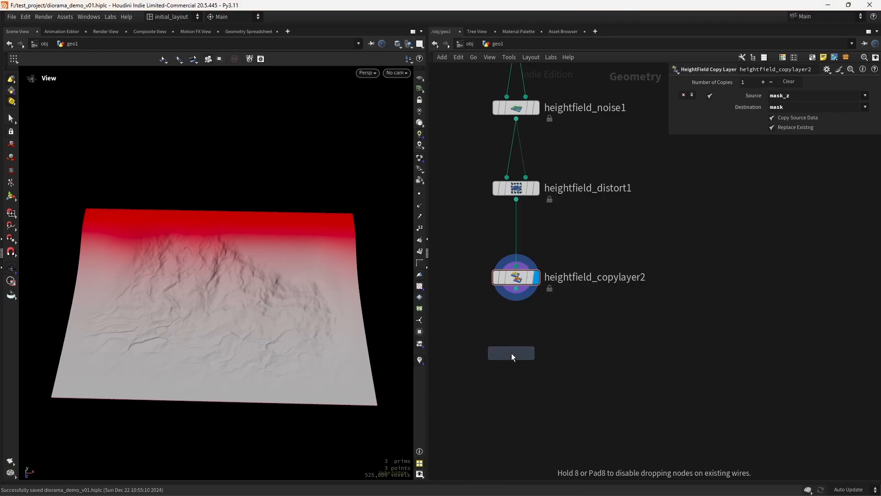
left_click(511, 353)
left_click_drag(507, 352, 511, 365)
left_click_drag(516, 289, 507, 355)
mouse_move(518, 365)
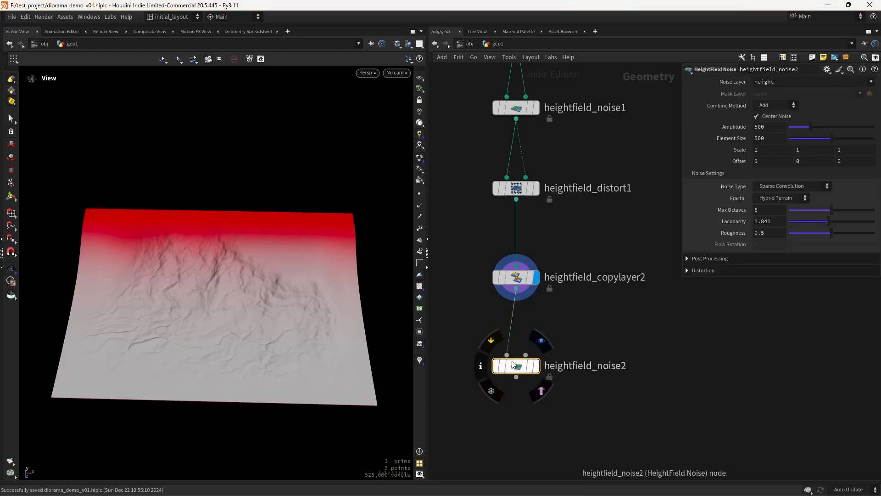
left_click(541, 341)
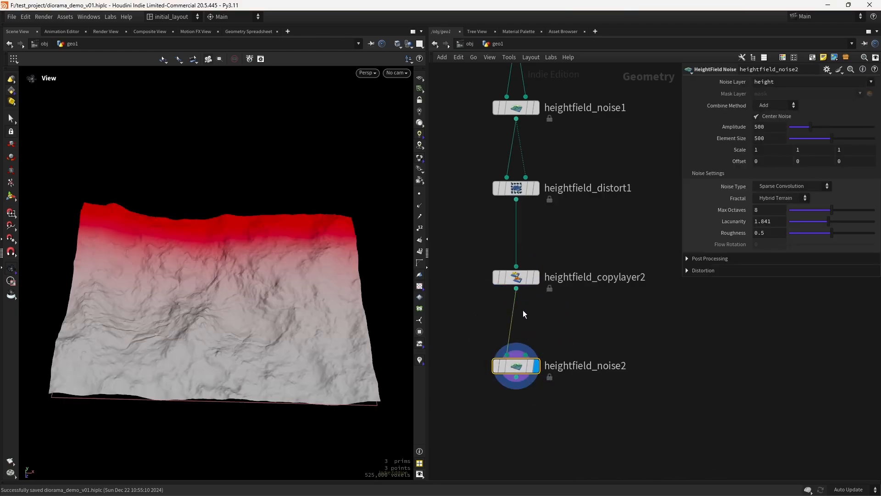
left_click_drag(516, 289, 526, 355)
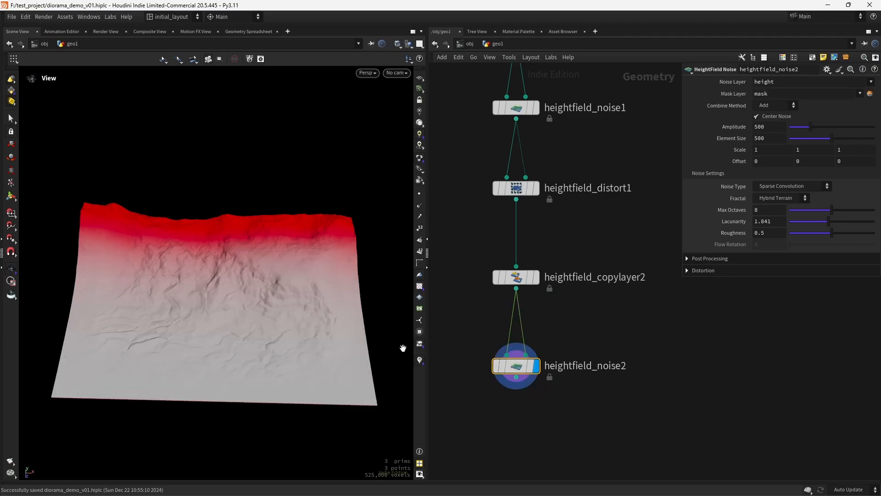
left_click_drag(275, 344, 279, 325)
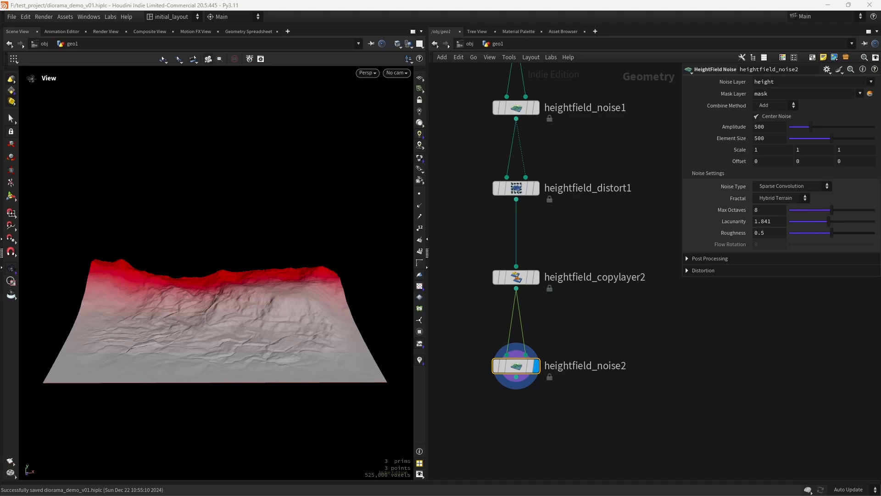
Set heightfield_noise2's Amplitude and Element Size both to 217
mouse_move(808, 128)
left_mouse_down()
mouse_move(791, 128)
mouse_move(807, 127)
left_mouse_up()
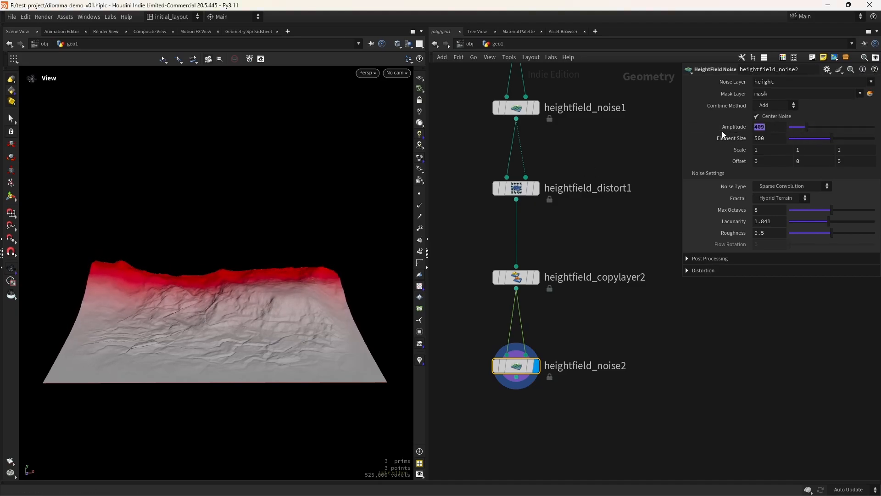
type("217")
key("Return")
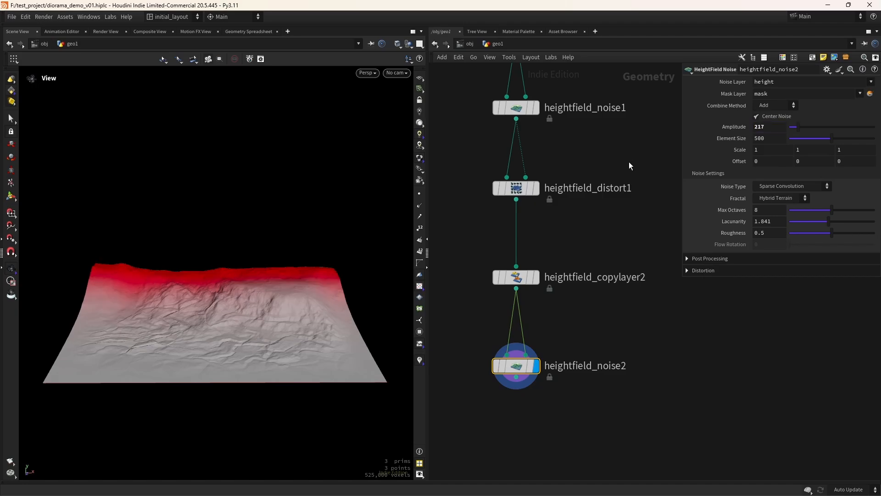
left_click(758, 137)
type("217")
key("Return")
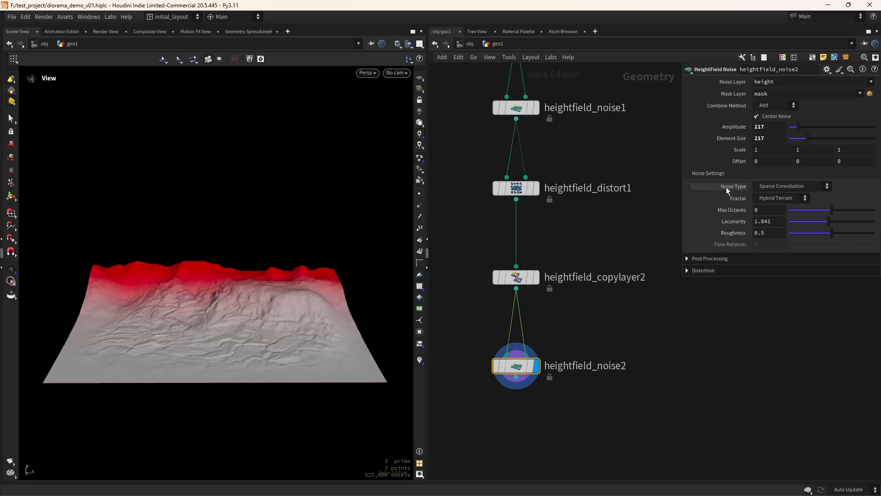
Shift the noise Offset to 200 on all axes and lower Roughness to 0.43
middle_click_drag(738, 161, 749, 111)
right_click_drag(248, 290, 301, 285)
middle_click_drag(314, 299, 315, 290)
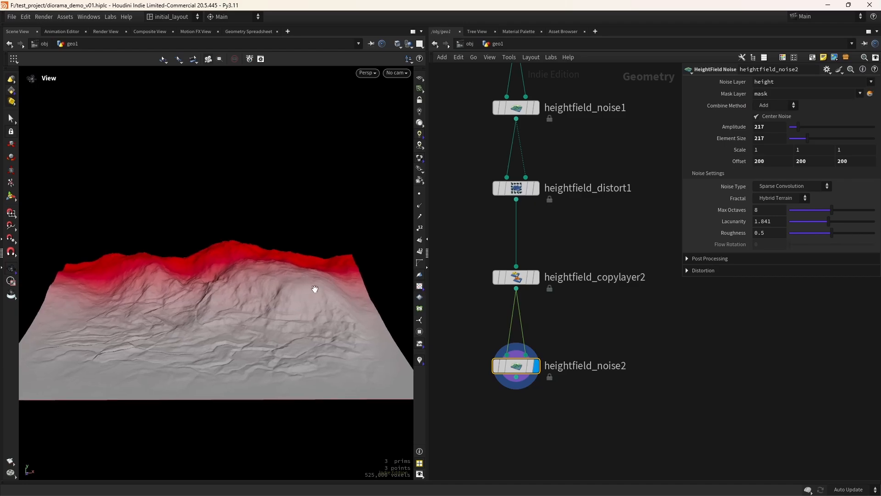
left_click_drag(833, 231, 826, 233)
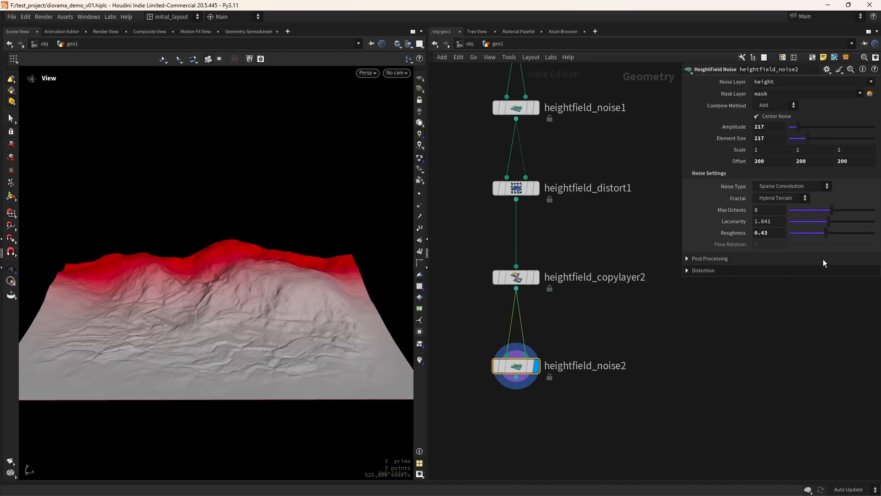
Compare the terrain with heightfield_noise2 disabled and re-enabled, then save the scene
mouse_move(507, 365)
left_click(495, 342)
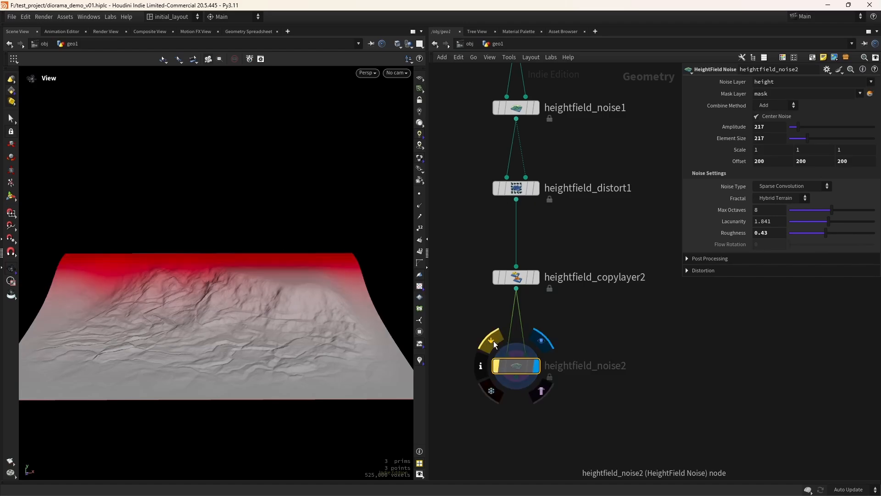
left_click(495, 342)
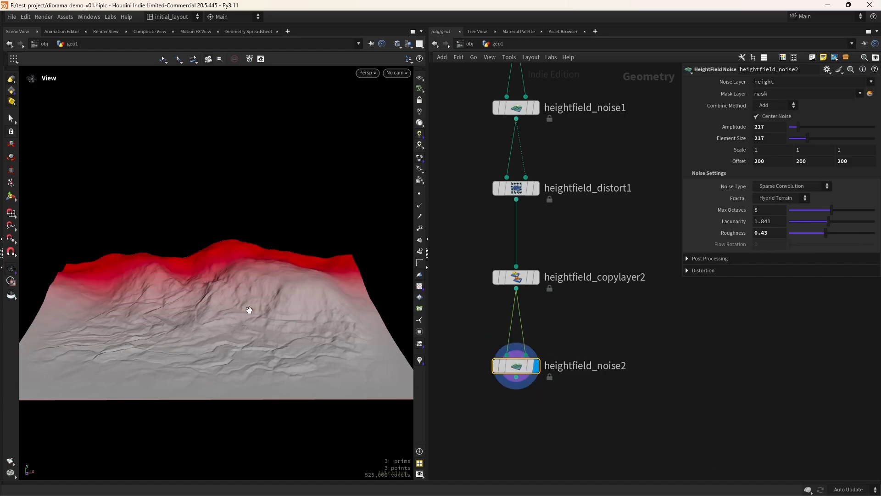
key("ctrl+s")
Orbit around the terrain to inspect the new ridges and pan the network to show the chain
scroll(234, 336, "down", 3)
left_click_drag(234, 336, 240, 358)
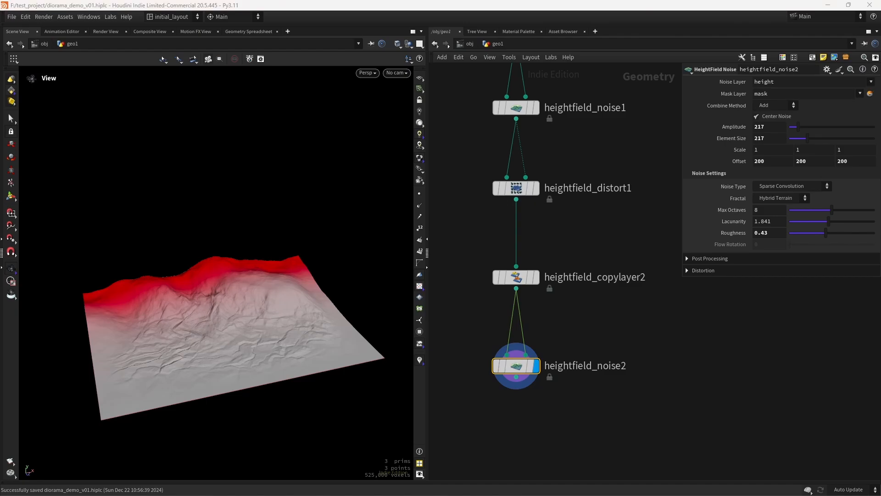
right_click_drag(262, 372, 309, 326)
left_click_drag(309, 327, 283, 386)
right_click_drag(283, 386, 304, 388)
left_click_drag(305, 388, 308, 324)
middle_click_drag(554, 444, 557, 385)
left_click(511, 391)
key("Tab")
Add a HeightField Resample node fed by heightfield_noise2 and display it
type("hres")
key("Return")
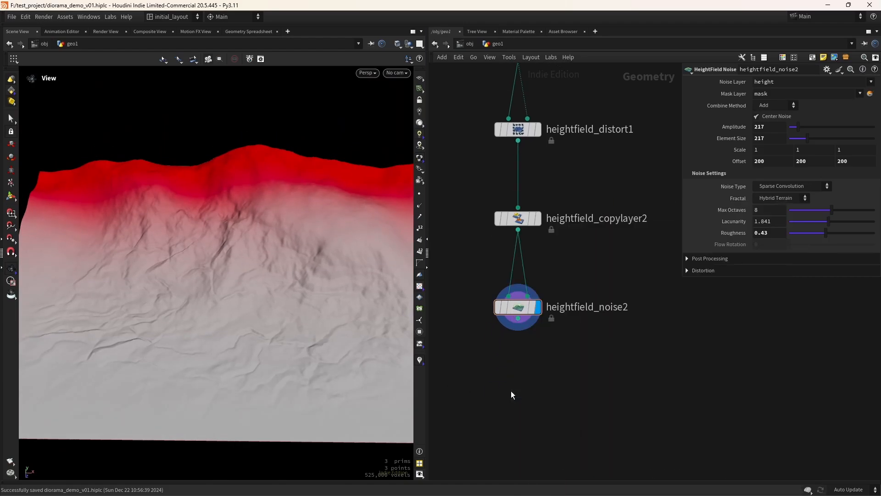
left_click(511, 390)
left_click_drag(518, 318, 524, 387)
mouse_move(512, 390)
left_click(536, 366)
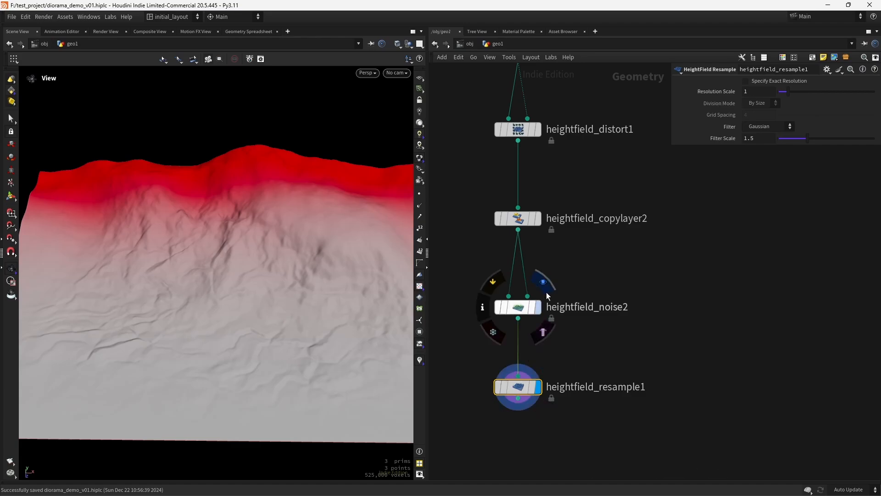
Set the Resolution Scale to 3
left_click(543, 362)
double_click(754, 93)
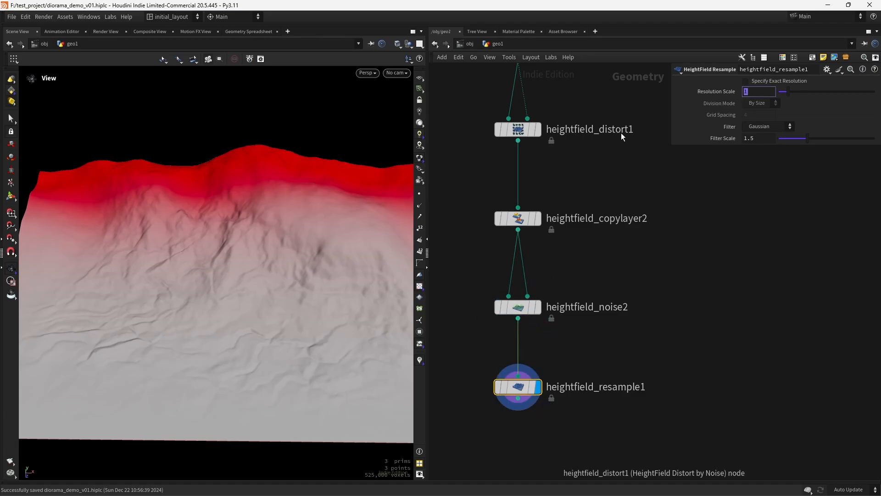
type("3")
key("Return")
scroll(305, 274, "up", 3)
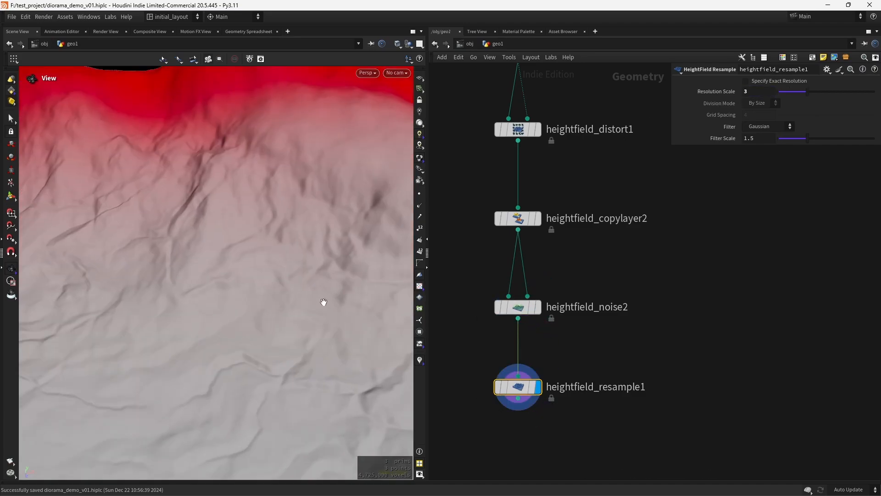
Compare the terrain with the resample bypassed and restored, then save the scene again
mouse_move(492, 360)
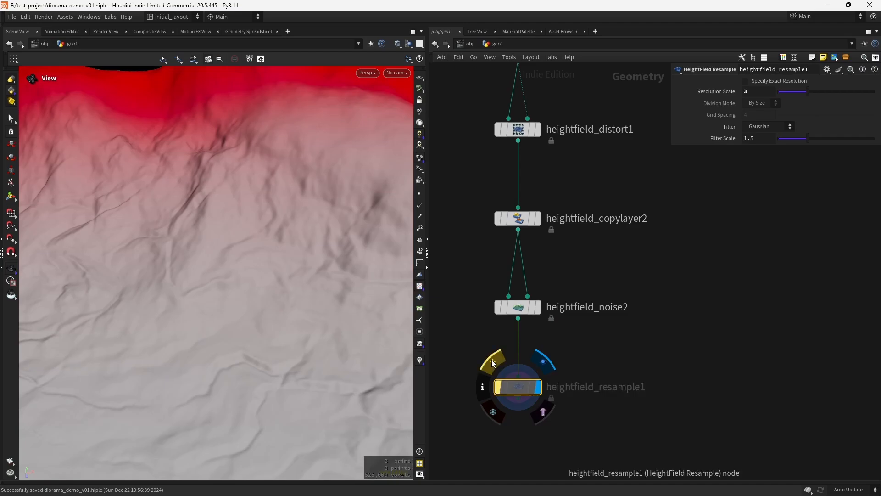
scroll(271, 321, "down", 5)
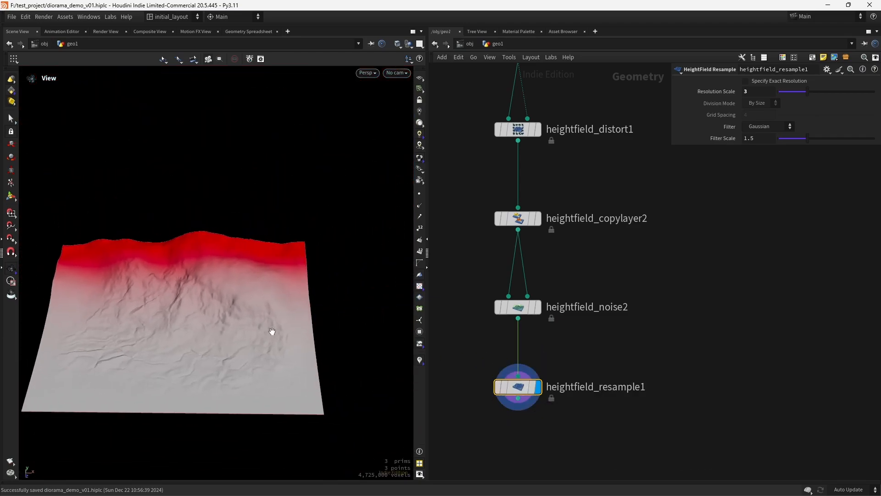
left_click(499, 388)
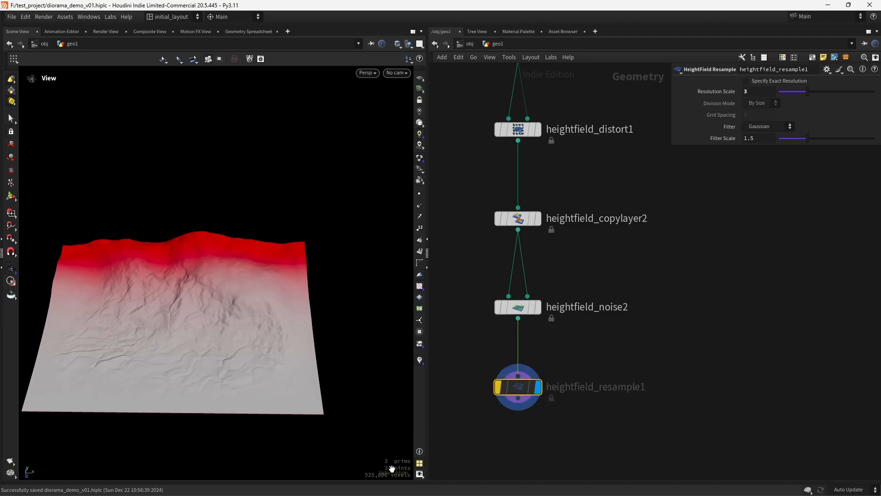
left_click(501, 387)
scroll(244, 331, "up", 3)
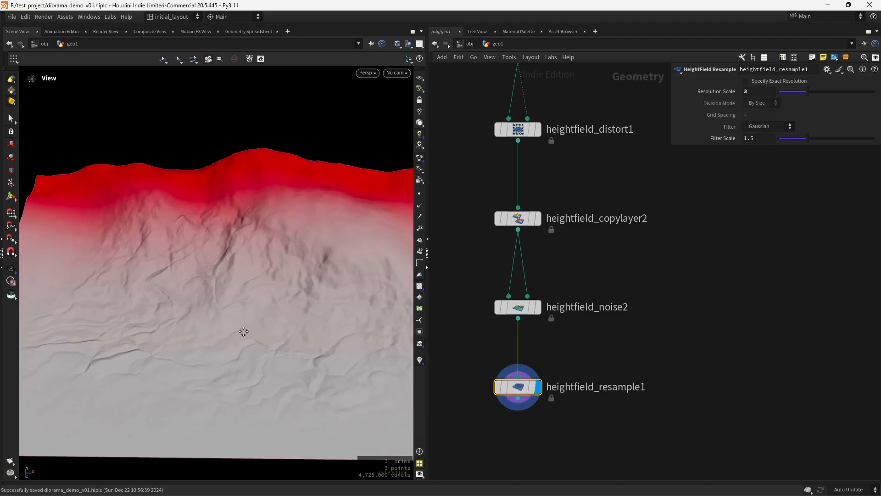
key("ctrl+s")
Add heightfield_distort2 after heightfield_resample1 and display its result
key("f")
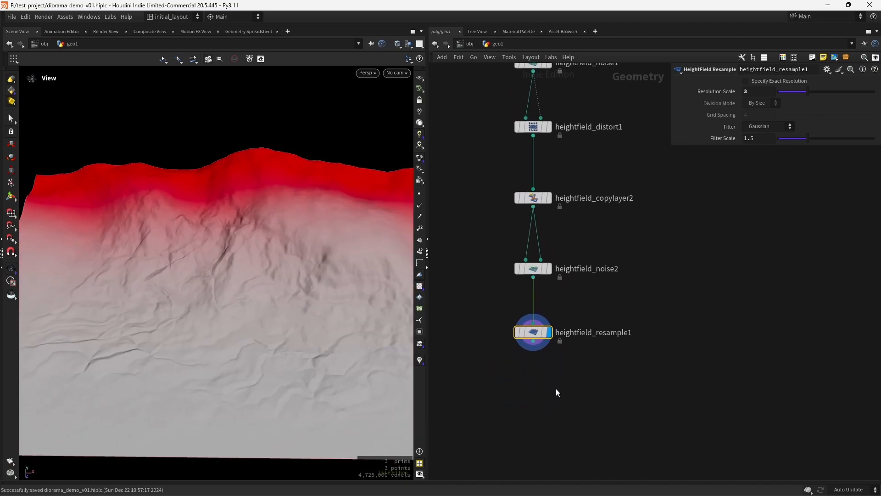
key("Tab")
type("hf")
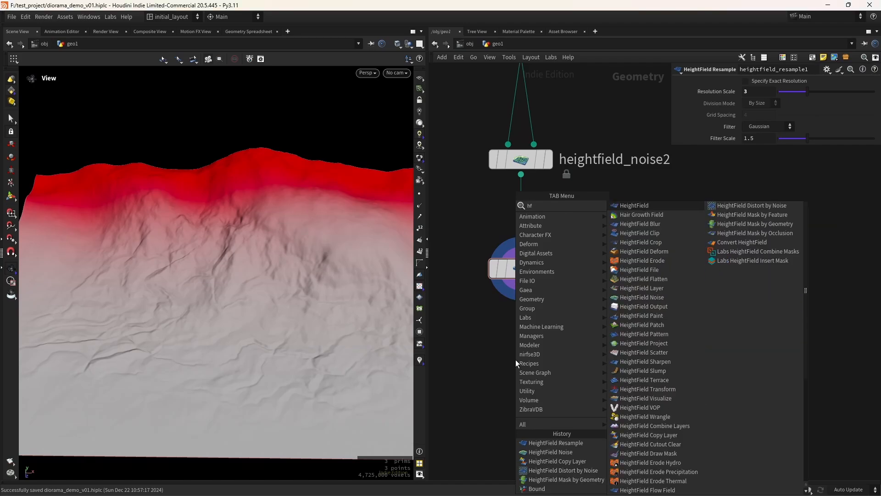
type("dis")
key("Down")
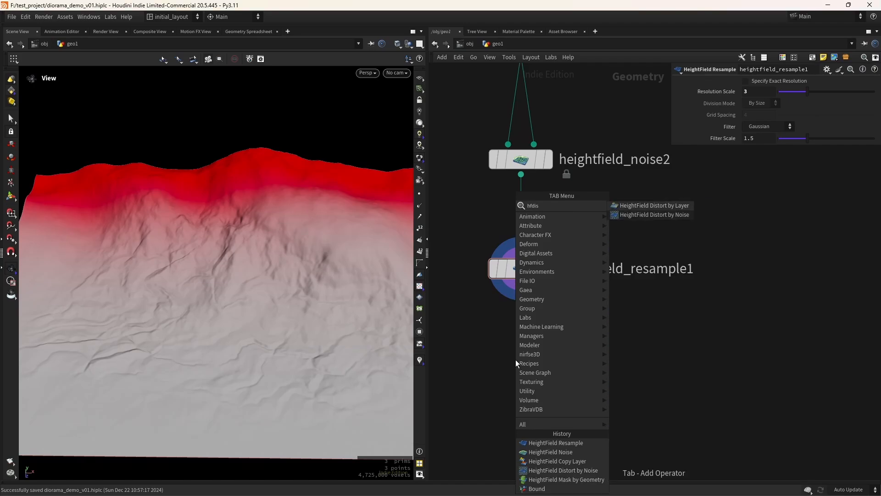
key("Return")
left_click(516, 360)
mouse_move(524, 284)
left_mouse_down()
mouse_move(509, 343)
mouse_move(521, 284)
left_mouse_up()
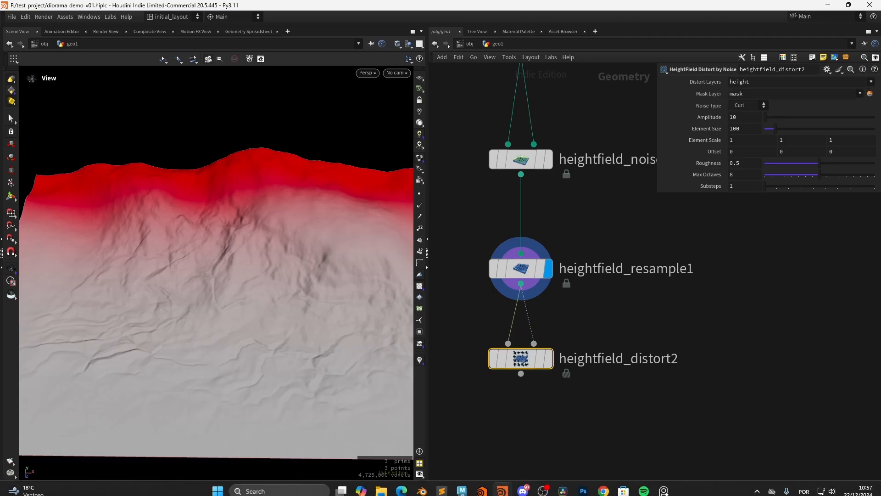
mouse_move(547, 358)
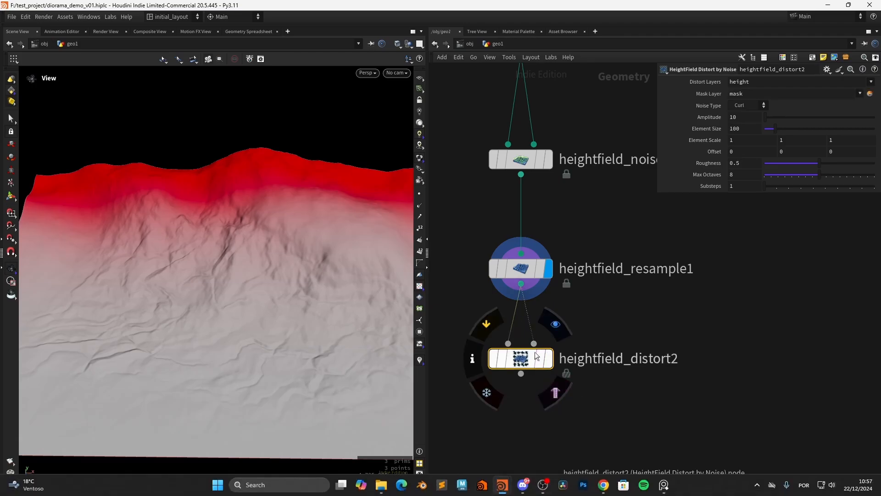
left_click(554, 327)
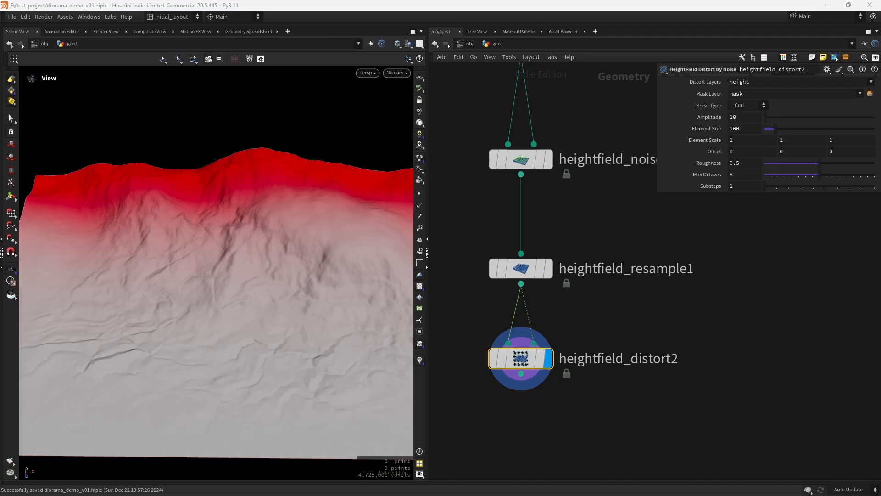
Set the distortion Amplitude to 193 and Element Size to 590
left_click(742, 117)
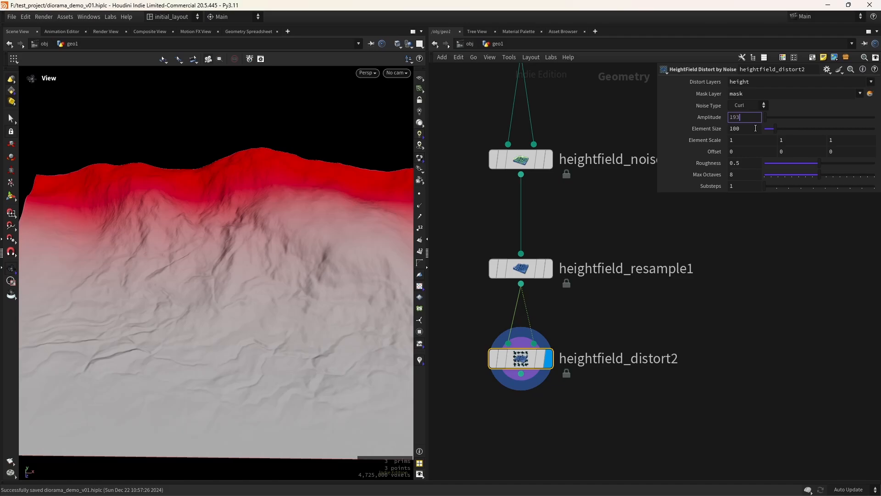
key("Return")
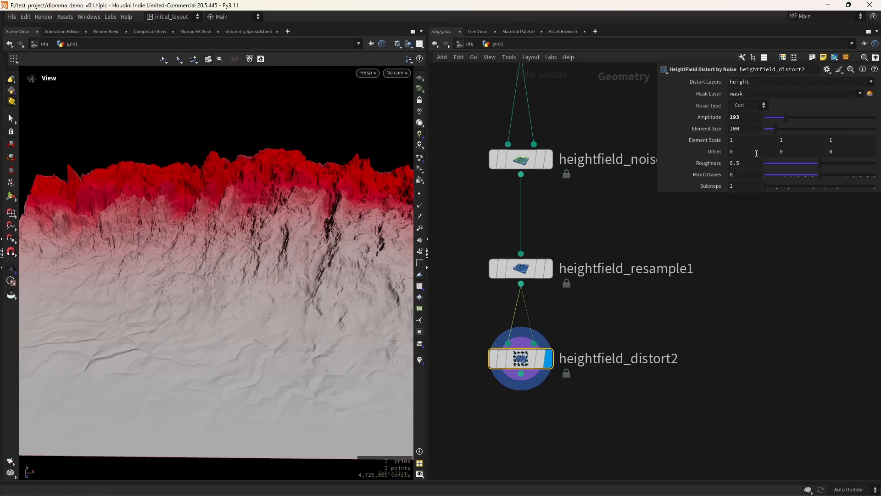
left_click_drag(774, 130, 831, 133)
left_click_drag(829, 131, 829, 131)
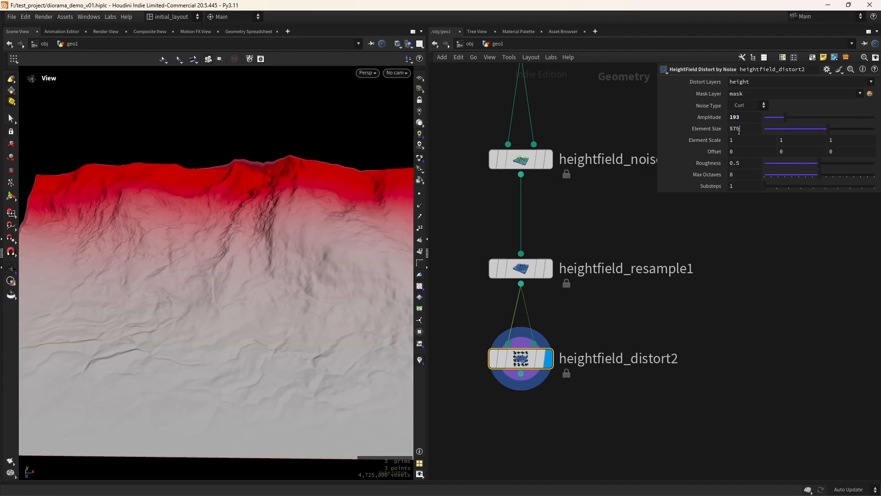
left_click_drag(734, 134, 720, 137)
type("5900")
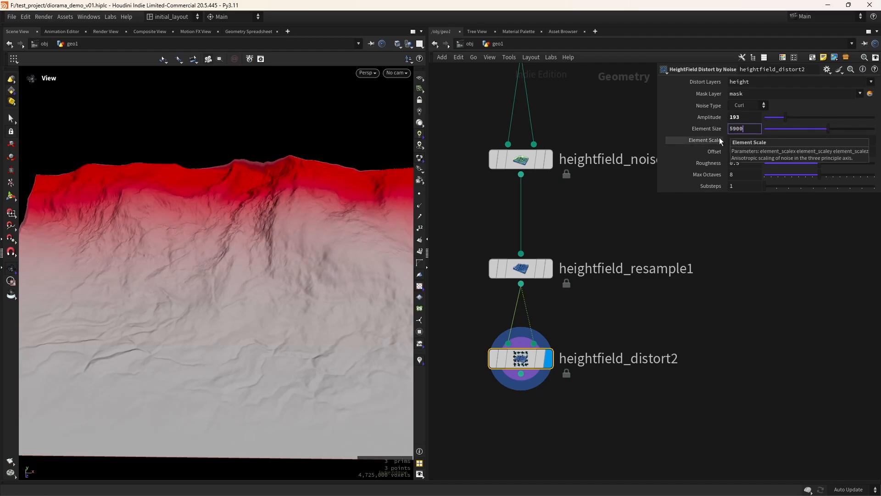
key("BackSpace")
key("Return")
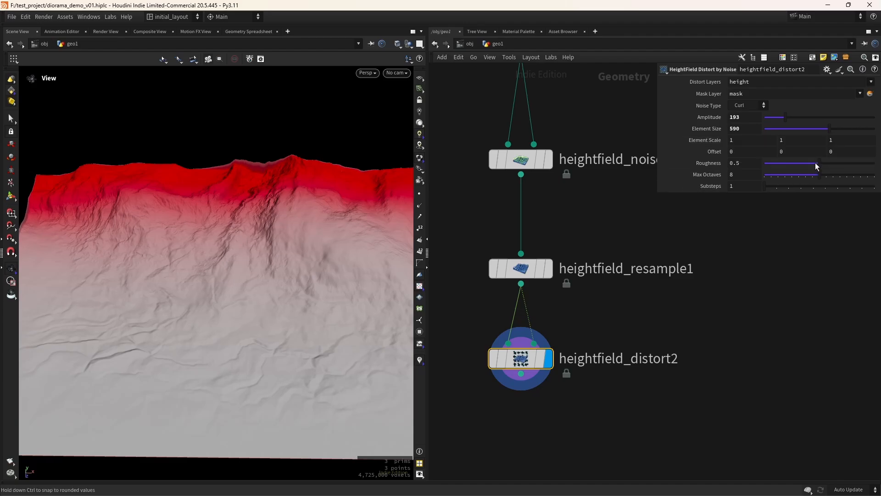
Lower the distortion Roughness to 0.438 and view the wrinkled terrain at an angle
left_click(816, 163)
left_click_drag(814, 164, 813, 164)
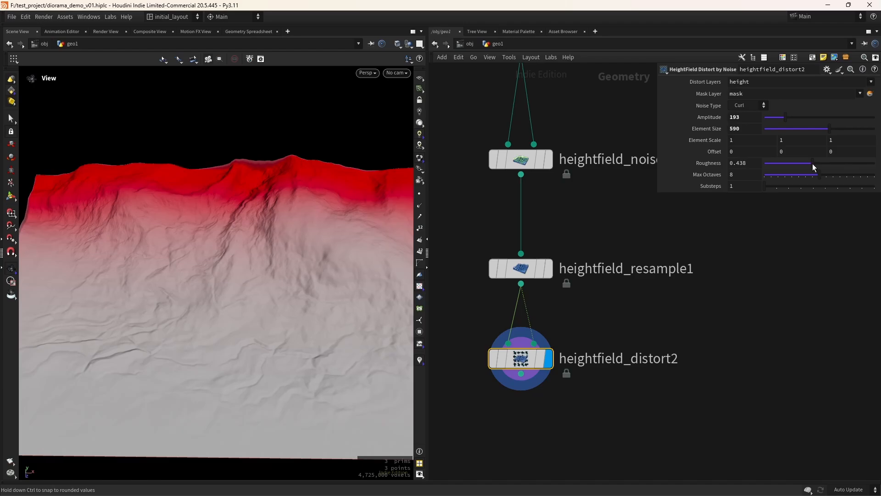
left_click_drag(325, 283, 312, 306)
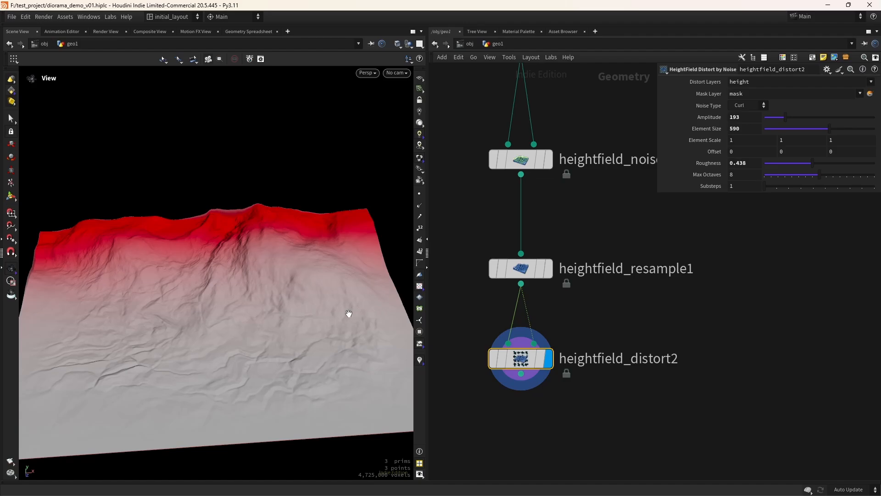
left_click_drag(311, 339, 328, 327)
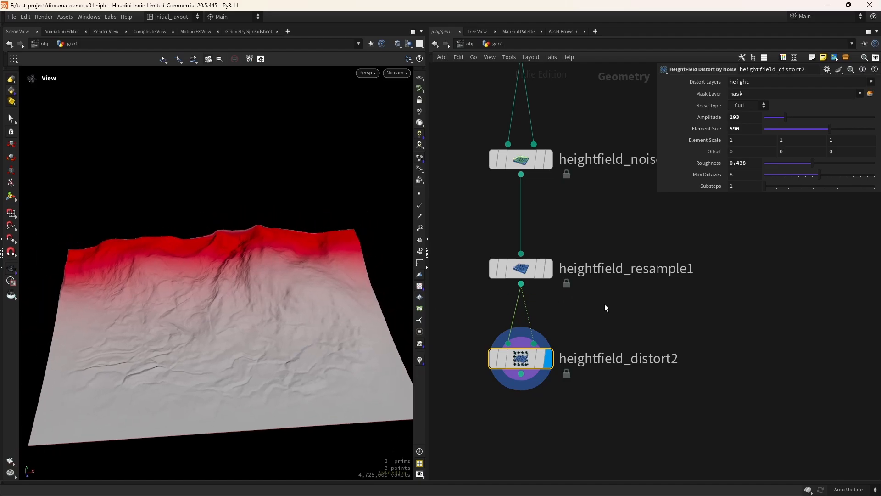
Pan the network to show heightfield_copylayer2, heightfield_distort1 and heightfield_noise1 above heightfield_distort2
scroll(615, 317, "down", 2)
middle_click_drag(633, 297, 591, 336)
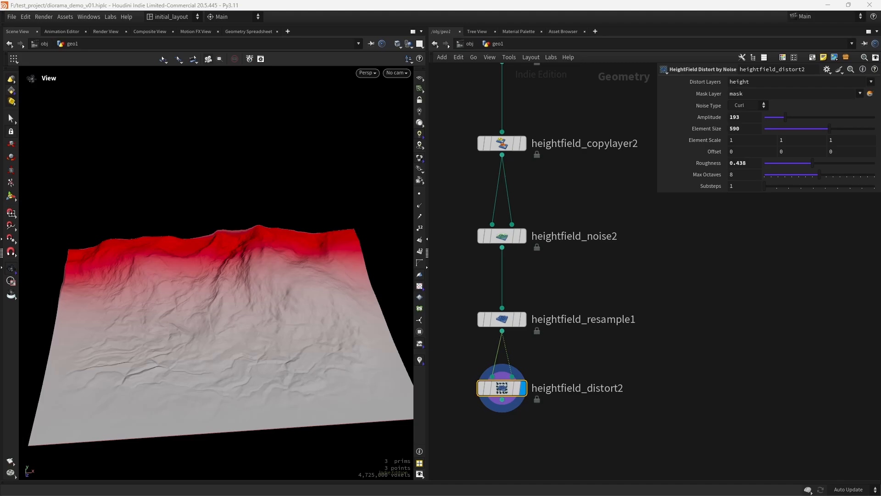
middle_click_drag(589, 364, 578, 394)
scroll(583, 380, "down", 1)
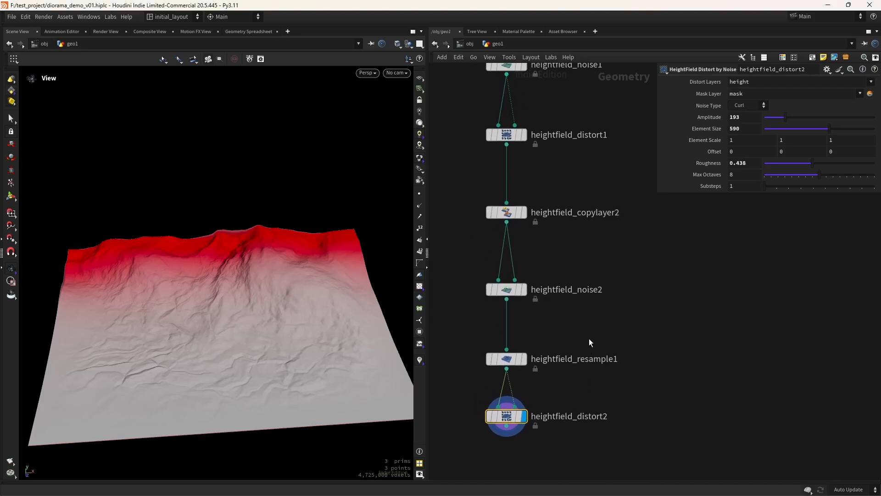
left_click(507, 145)
left_click(608, 150, "alt")
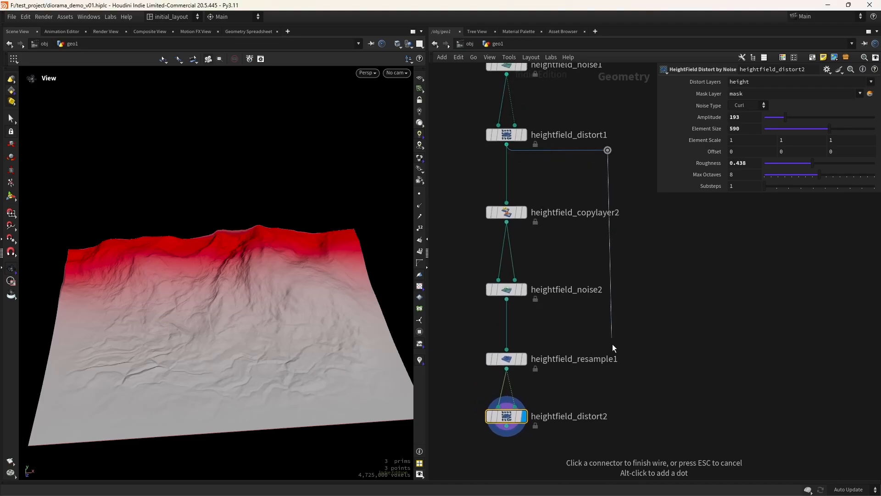
left_click(593, 392, "alt")
left_click(518, 406)
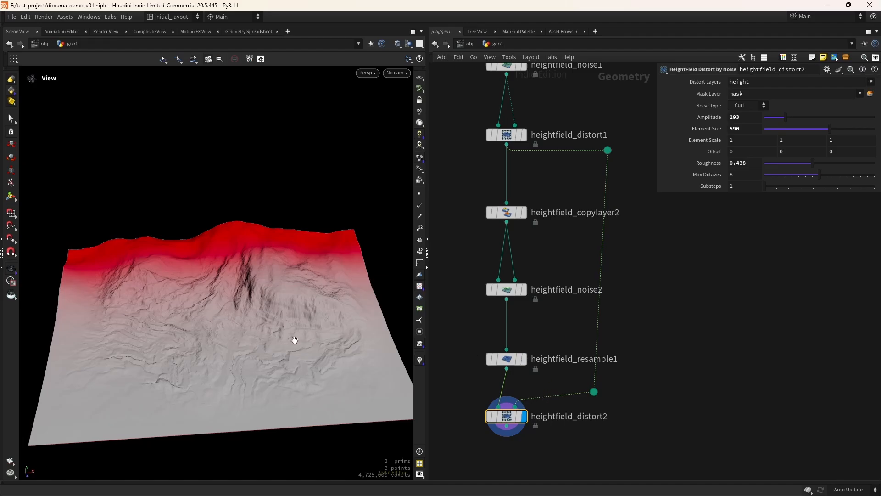
mouse_move(493, 398)
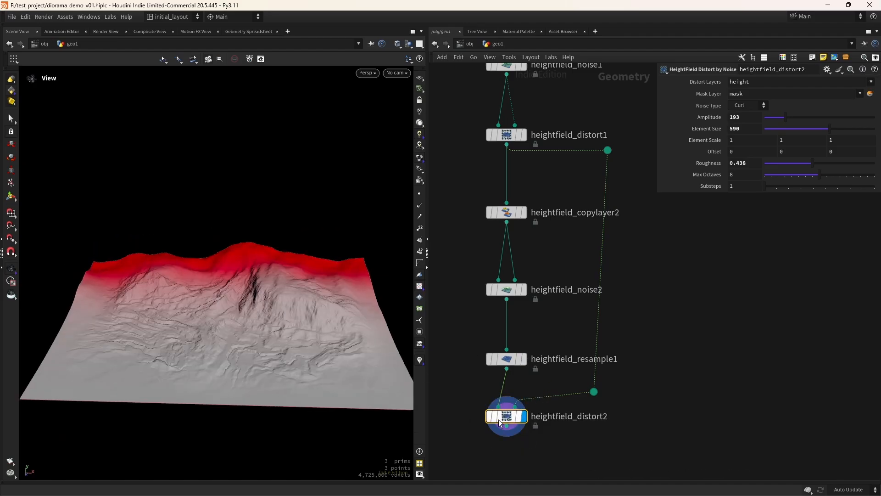
left_click(490, 393)
left_click(491, 393)
left_click(491, 393)
left_click(491, 393)
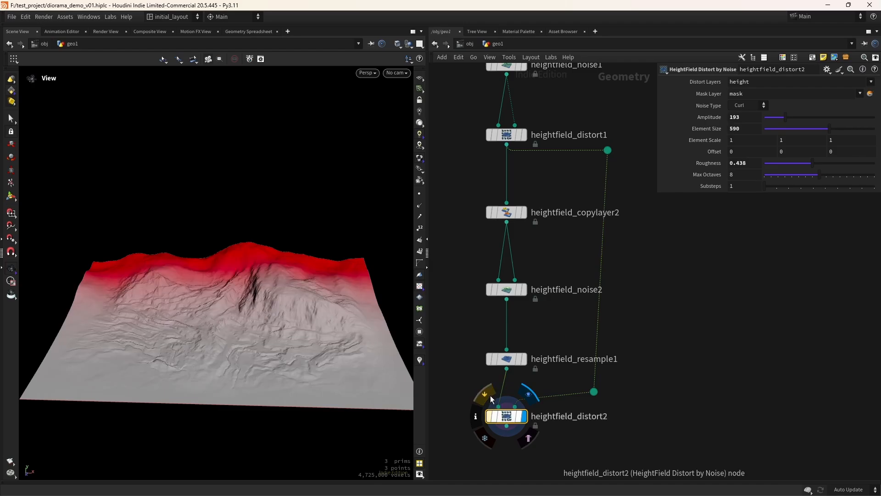
left_click(491, 393)
left_click(492, 393)
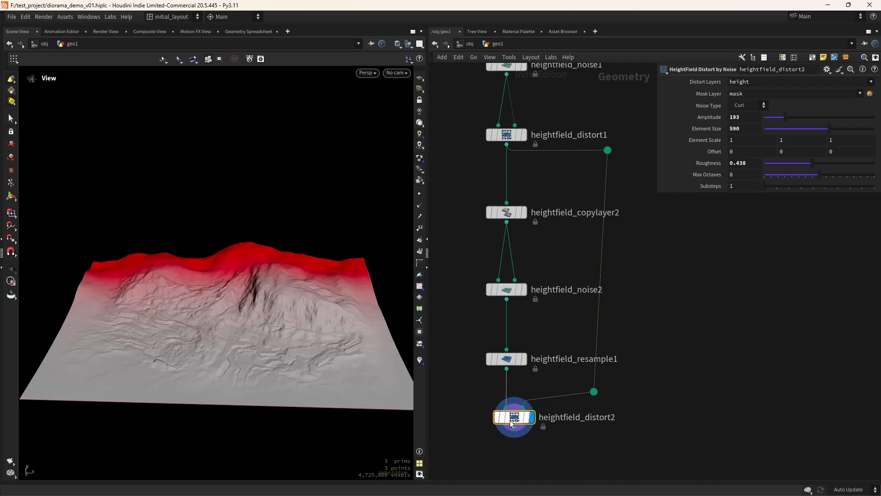
left_click_drag(507, 422, 515, 423)
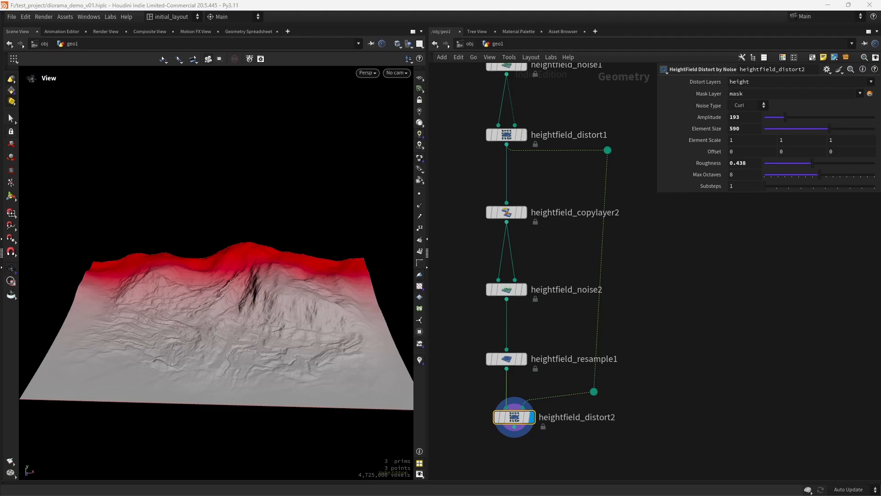
left_click_drag(507, 369, 507, 415)
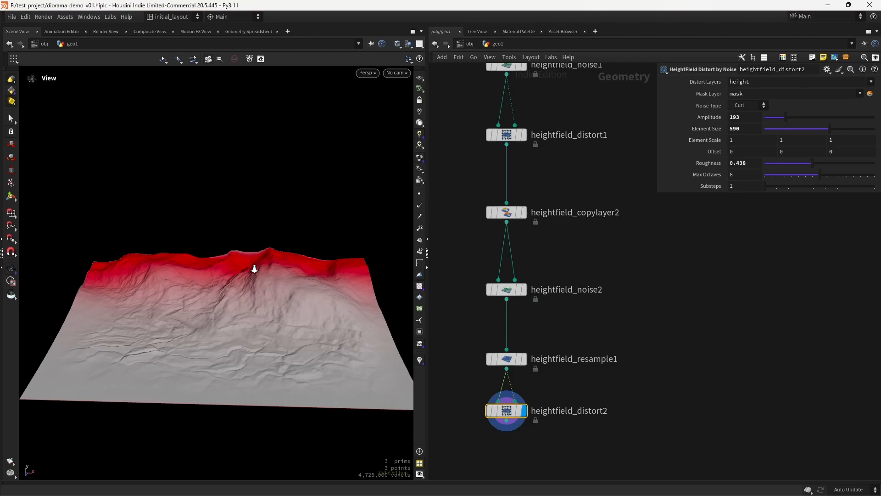
left_click_drag(254, 266, 211, 348)
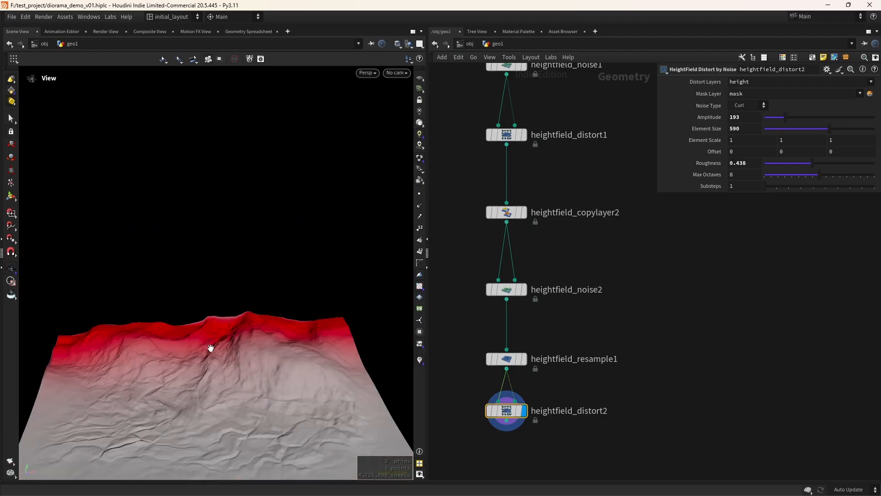
Set heightfield_distort2's noise Offset to 600 on all three axes
scroll(215, 344, "up", 3)
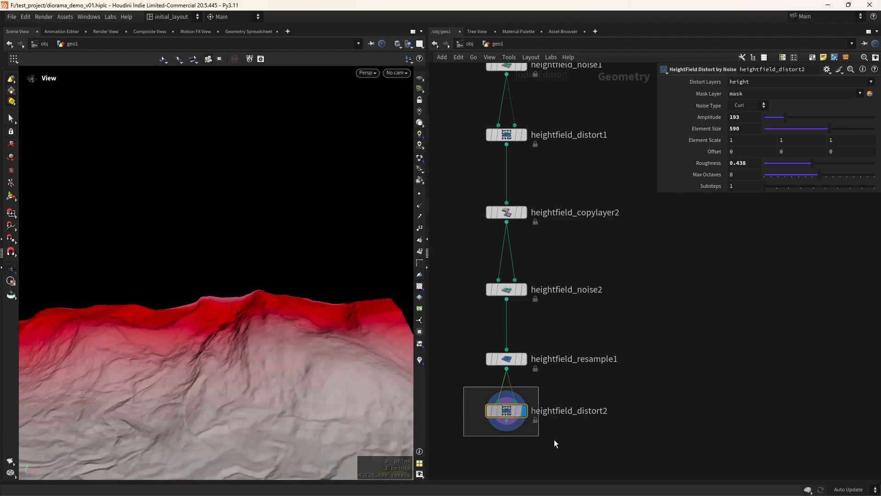
middle_click_drag(710, 152, 741, 105)
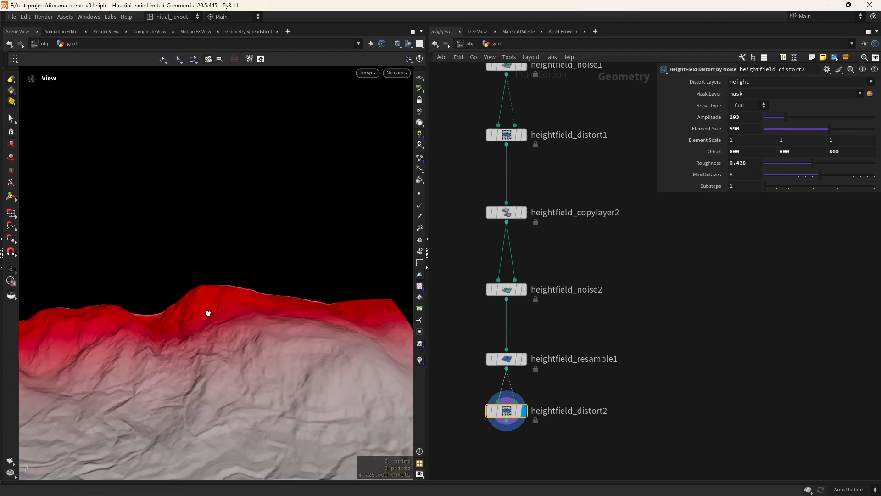
left_click_drag(208, 313, 191, 392)
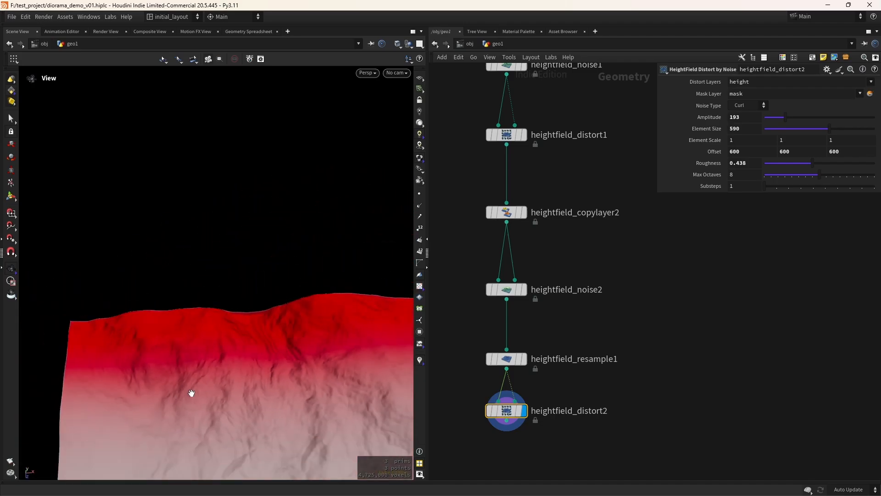
Toggle heightfield_resample1's bypass on and off to compare terrain detail, then restore it
mouse_move(502, 356)
left_click(488, 335)
left_click(489, 335)
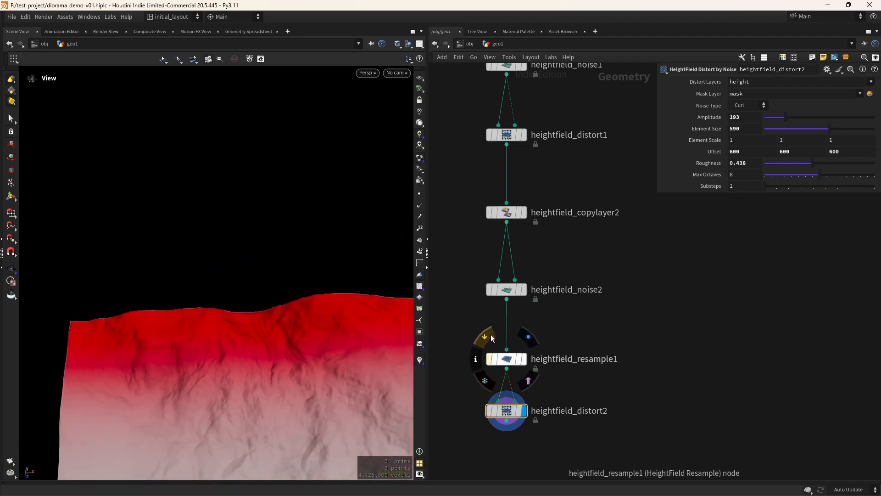
left_click(489, 336)
left_click(488, 335)
left_click(504, 364)
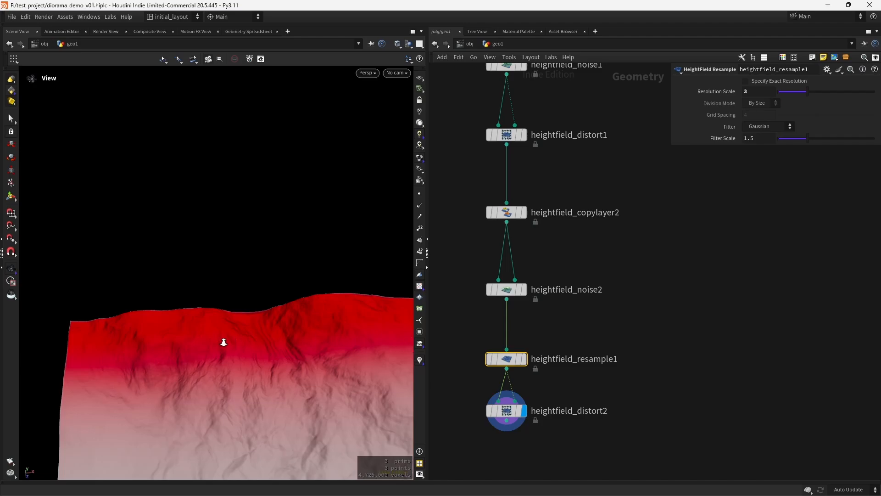
left_click_drag(222, 342, 315, 307)
mouse_move(511, 359)
left_click(486, 335)
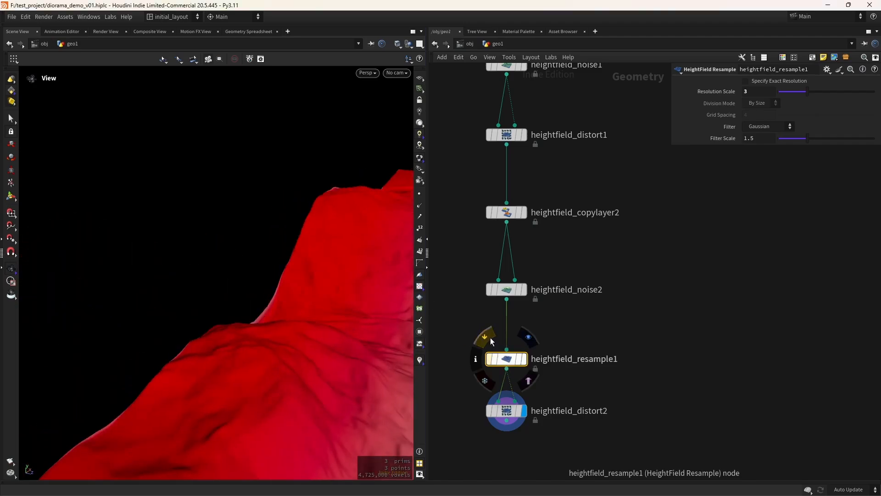
left_click(484, 337)
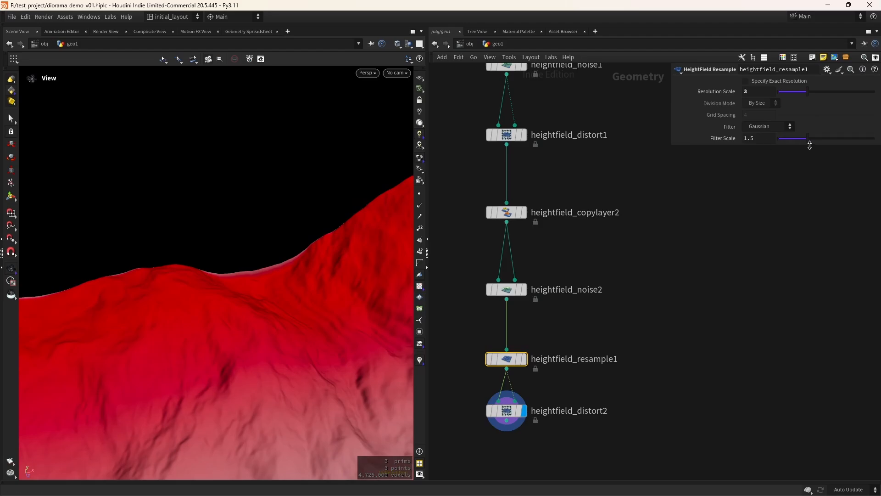
Try larger and smaller resample Filter Scale values, undoing back to 1.5
left_click_drag(807, 139, 827, 139)
key("ctrl+z")
left_click(788, 139)
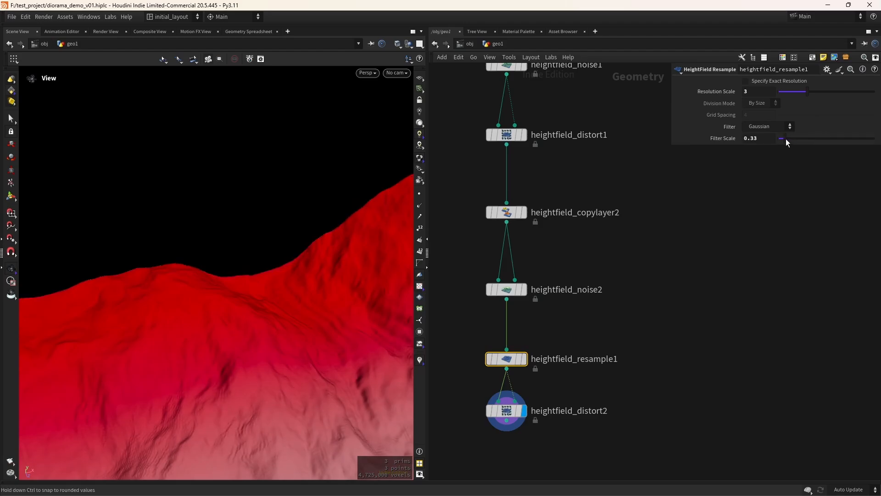
key("ctrl+z")
Compare with heightfield_distort2 bypassed, then view heightfield_resample1's terrain output
left_click_drag(282, 303, 368, 358)
left_click(484, 387)
left_click(484, 387)
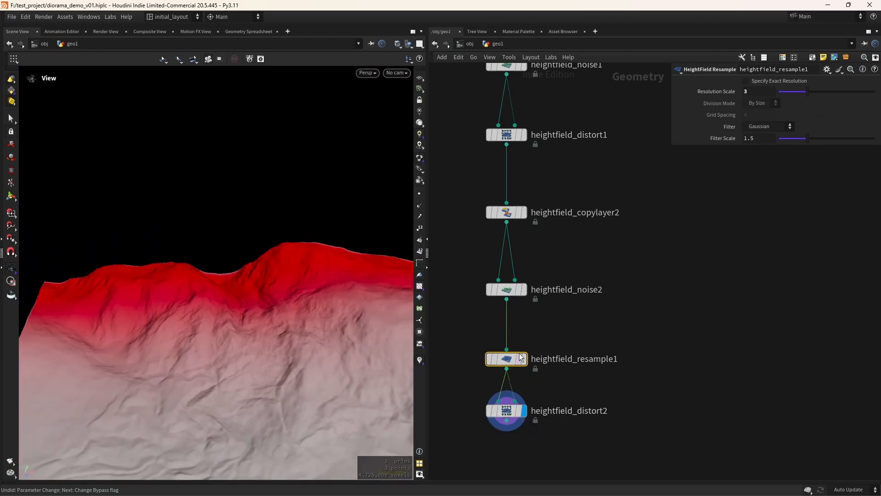
left_click(527, 339)
Display the terrain from heightfield_vop1, then from heightfield_copylayer1
left_click_drag(203, 289, 307, 326)
scroll(588, 262, "down", 2)
middle_click_drag(588, 257, 572, 419)
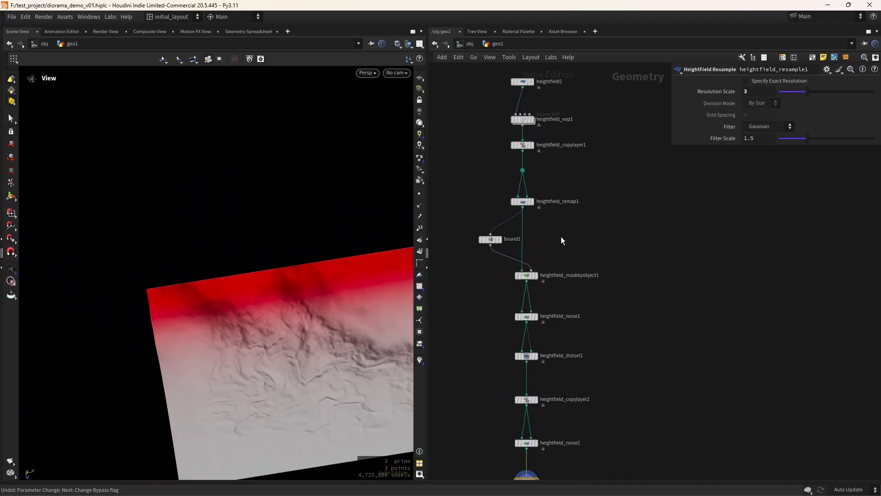
middle_click_drag(561, 238, 563, 395)
scroll(549, 323, "up", 3)
left_click(529, 215)
left_click_drag(396, 258, 361, 251)
scroll(373, 289, "down", 4)
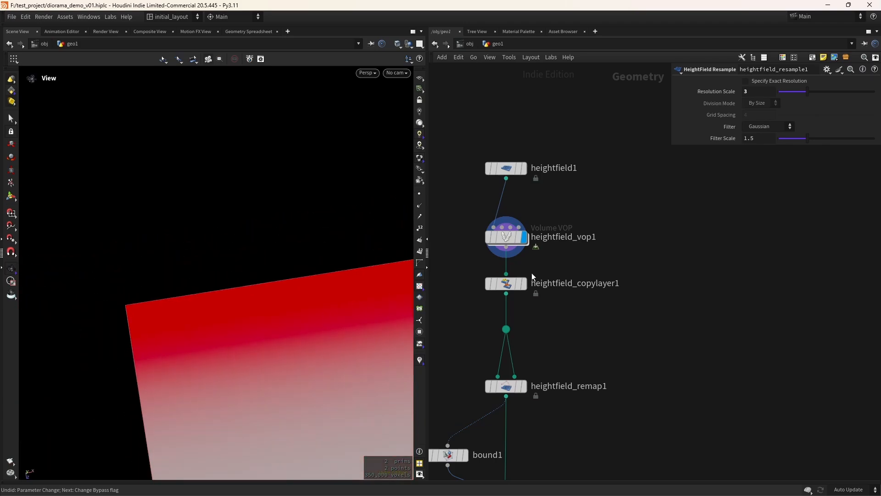
left_click(524, 283)
Display heightfield_maskbyobject1's output and select bound1 to inspect its padding
scroll(630, 325, "down", 1)
scroll(630, 324, "down", 2)
middle_click_drag(591, 427, 590, 334)
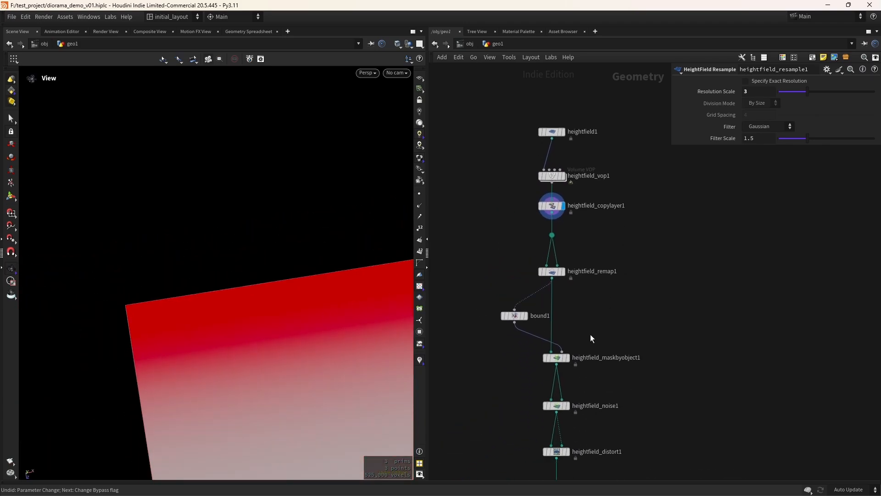
left_click(572, 344)
middle_click_drag(604, 391, 600, 299)
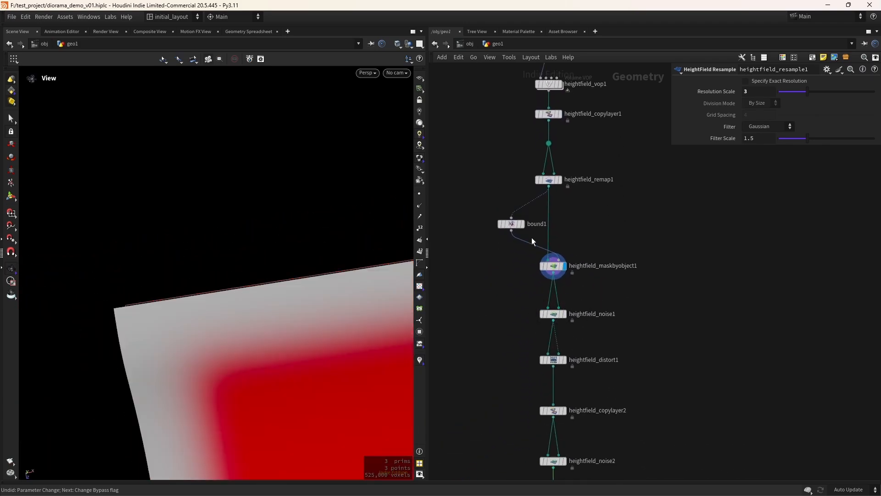
left_click(517, 225)
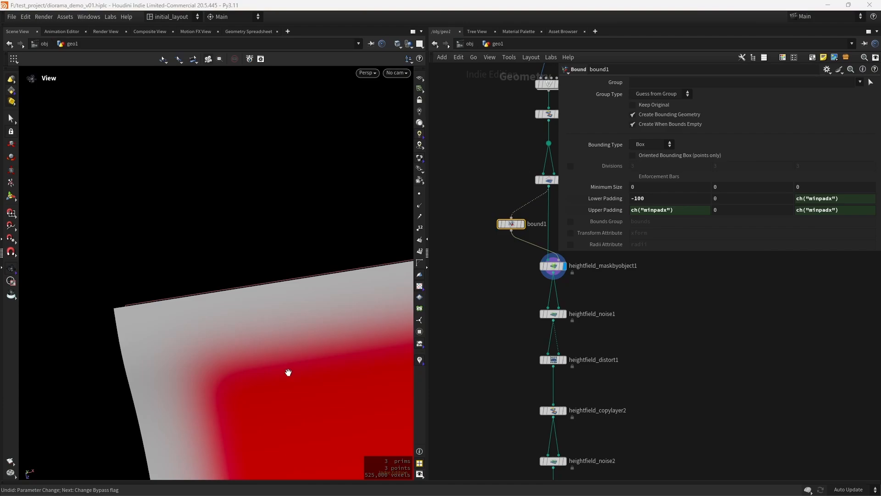
Display the final heightfield_distort2 terrain and view it from a lower angle
scroll(501, 427, "down", 10)
scroll(528, 432, "up", 7)
middle_click_drag(535, 431, 592, 346)
scroll(592, 346, "up", 2)
left_click(467, 276)
middle_click_drag(198, 385, 266, 397)
left_click_drag(267, 397, 293, 307)
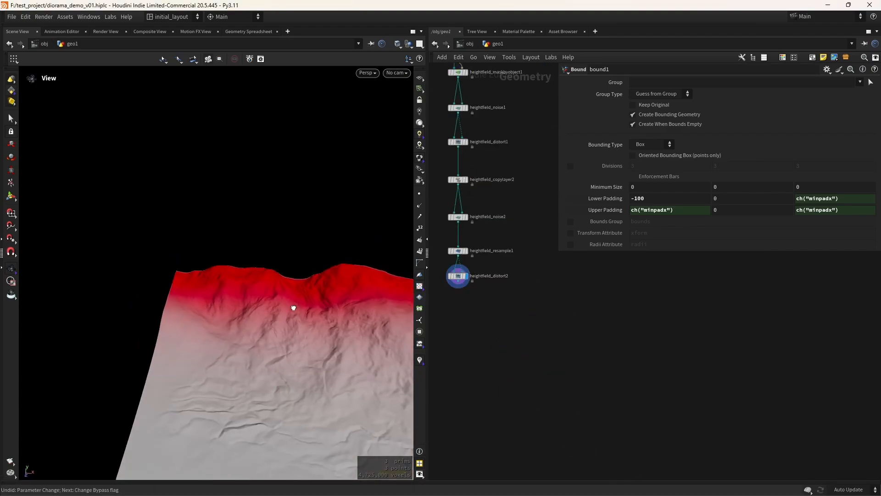
middle_click_drag(394, 319, 298, 333)
right_click_drag(298, 332, 325, 331)
Alt-drag a copy of heightfield_distort2 below it and feed distort2 into it
middle_click_drag(326, 330, 338, 324)
scroll(465, 304, "up", 3)
middle_click_drag(463, 302, 510, 316)
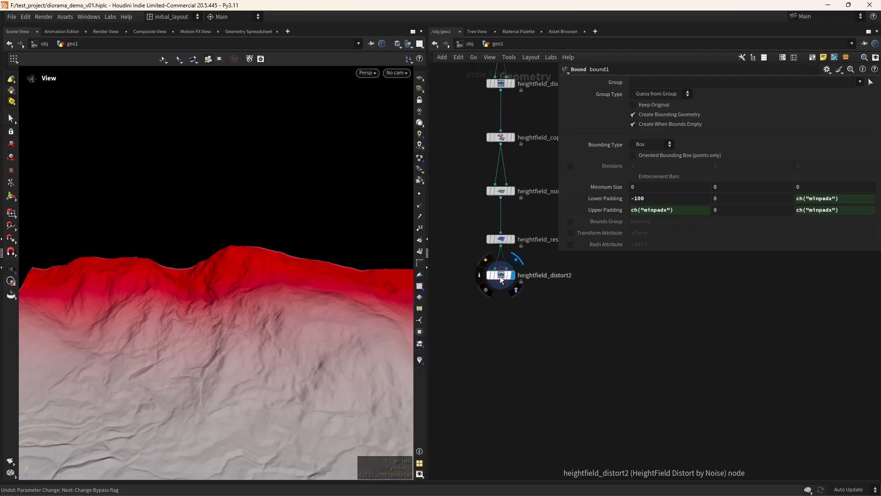
left_click_drag(500, 274, 500, 350, "alt")
scroll(511, 301, "up", 3)
left_click_drag(489, 262, 477, 394)
Wire heightfield_distort1's output into the copy's mask input through a routing dot
left_click(502, 395)
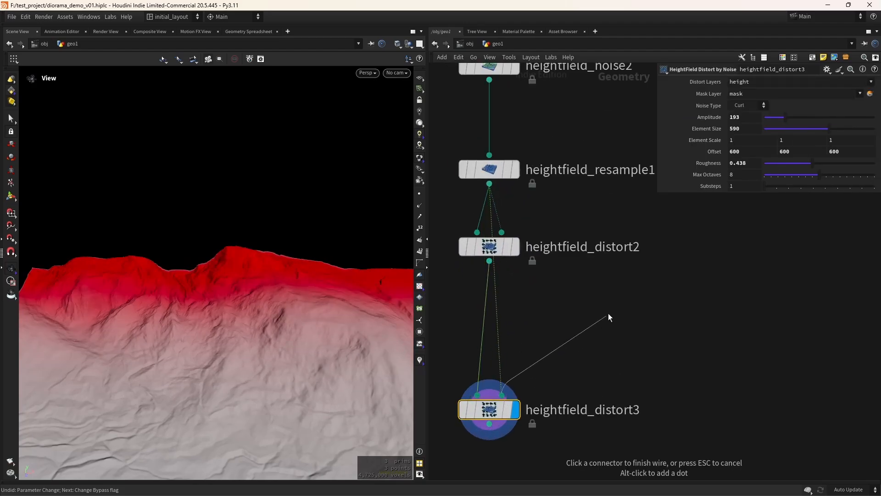
scroll(580, 321, "down", 3)
middle_click_drag(580, 320, 535, 401)
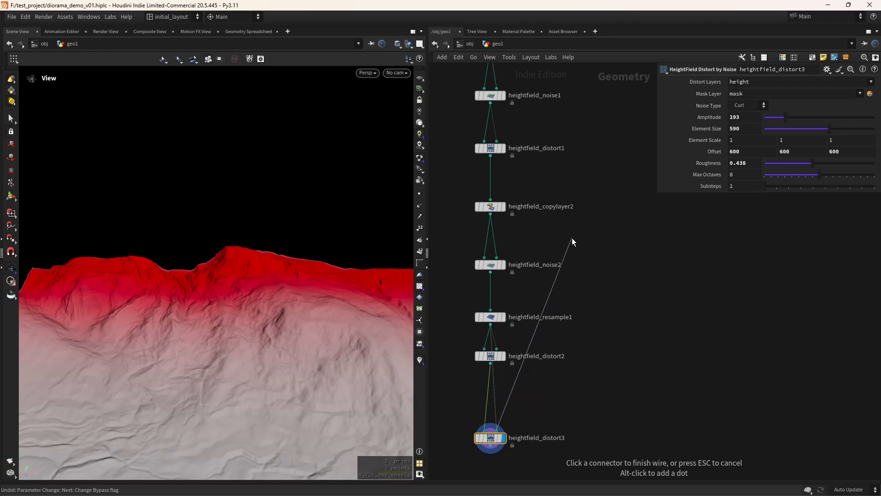
left_click(591, 231, "alt")
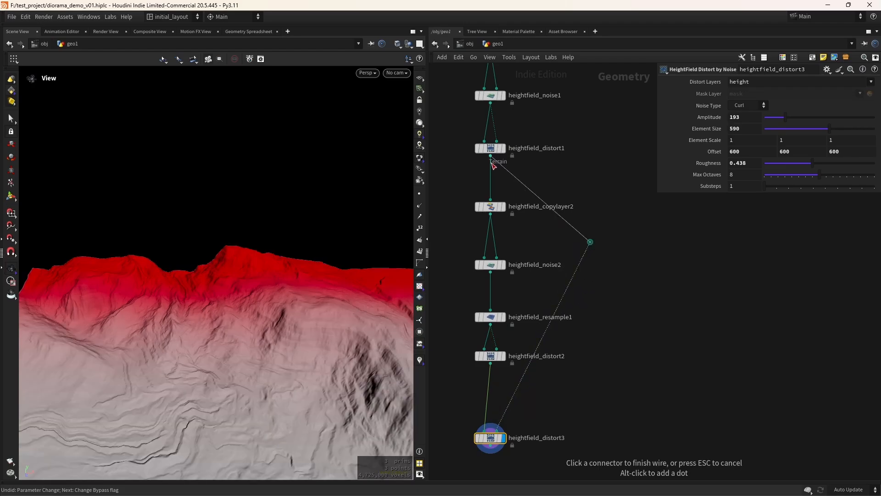
left_click(490, 156)
left_click_drag(591, 231, 588, 202)
left_click(503, 147)
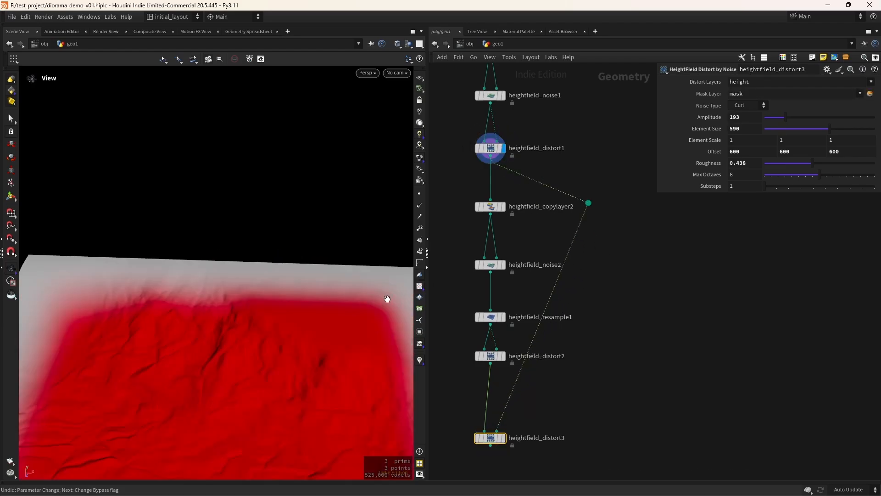
Add a second dot and line both dots up to straighten the mask wire
left_click_drag(531, 344, 573, 407, "alt")
left_click_drag(588, 203, 577, 172)
left_click_drag(573, 407, 577, 409)
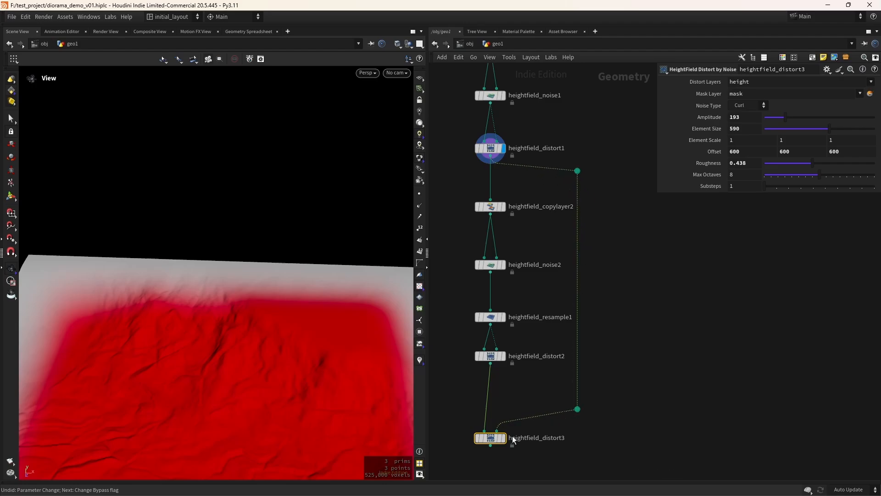
left_click_drag(506, 433, 510, 431)
Display heightfield_distort3's distorted terrain and tumble around it
left_click(511, 424)
scroll(323, 345, "down", 5)
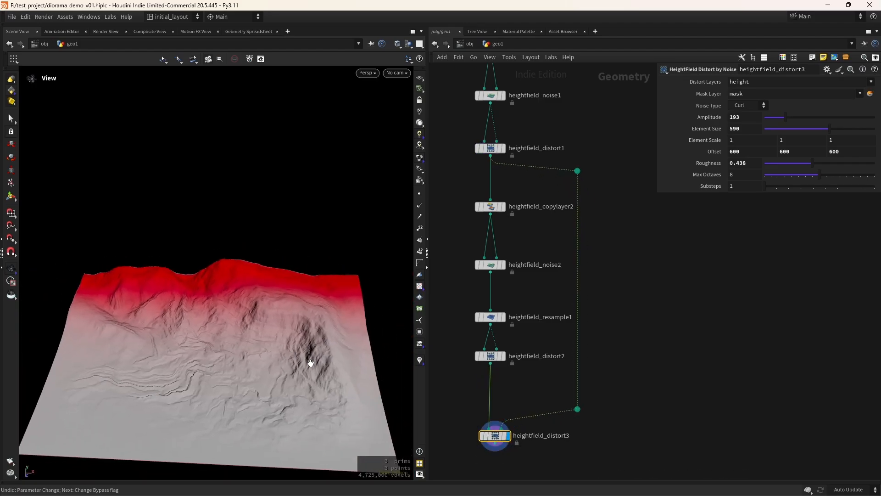
left_click_drag(282, 362, 271, 362)
scroll(273, 360, "up", 3)
middle_click_drag(276, 351, 298, 358)
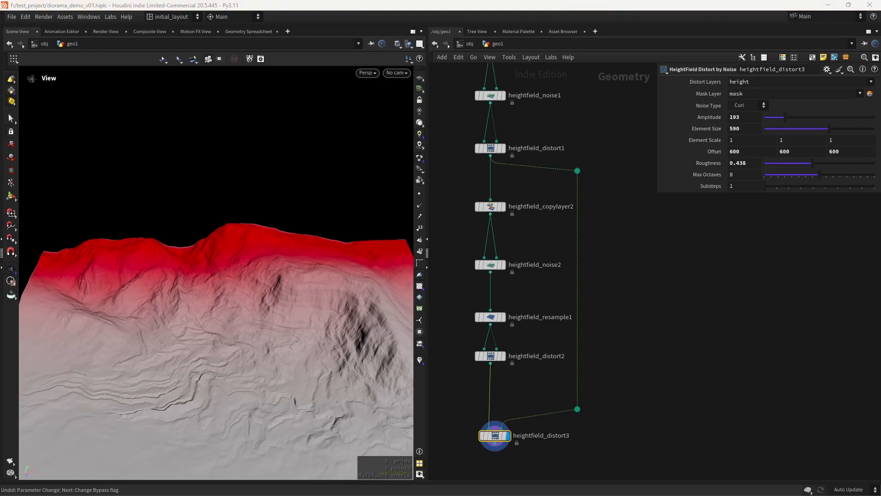
Replace heightfield_distort3 with a new HeightField Distort by Noise node found via 'hdis'
left_click(747, 117)
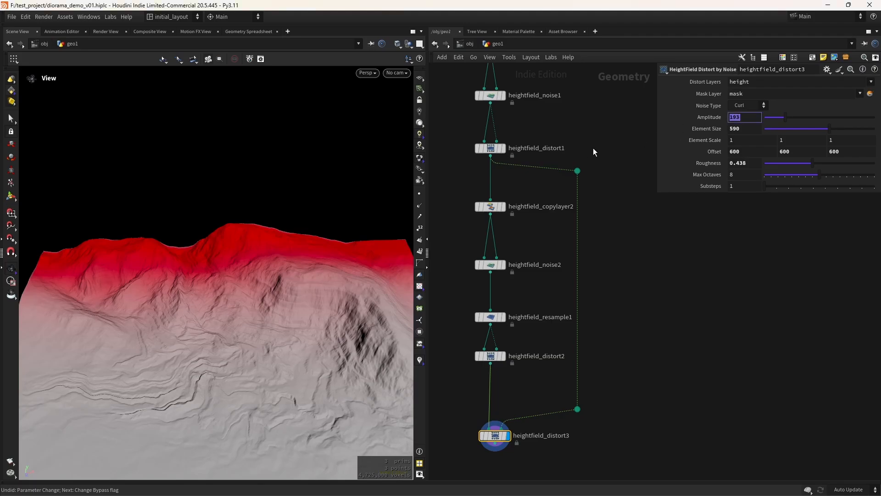
key("Delete")
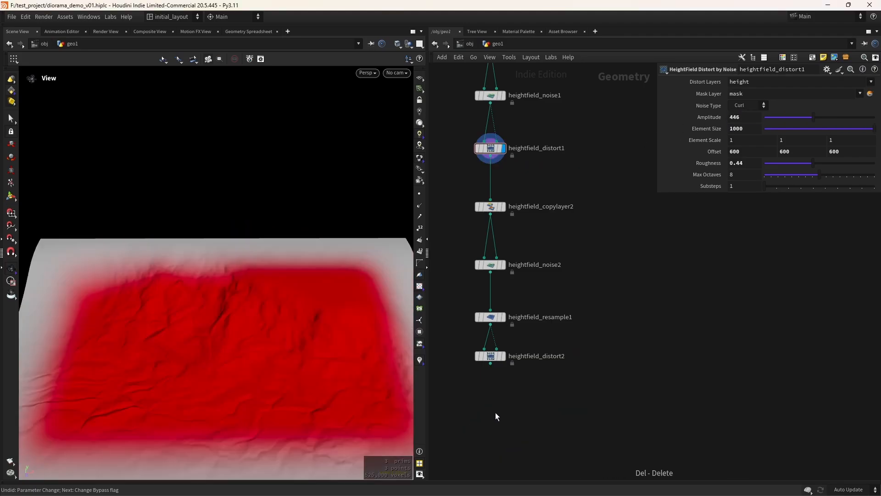
key("Tab")
type("hdis")
key("Down")
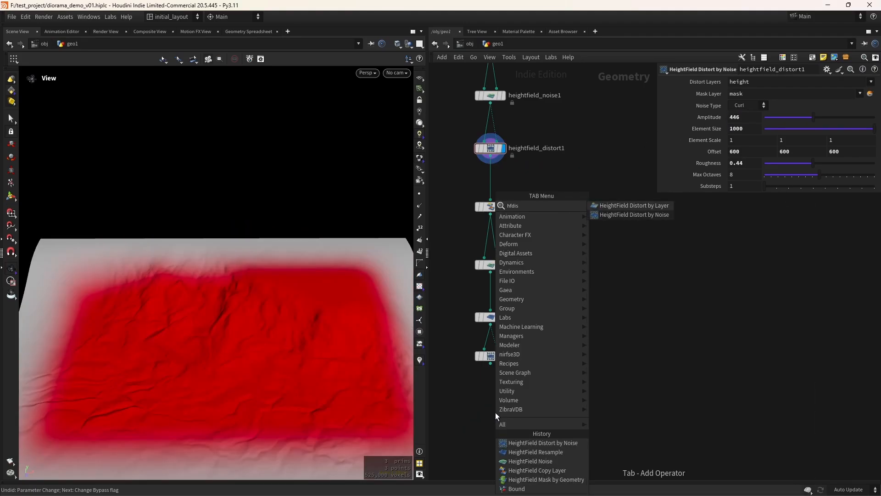
key("Return")
left_click(495, 413)
Wire distort2 into the new node and distort1 into its mask through two dots
left_click_drag(490, 363, 490, 405)
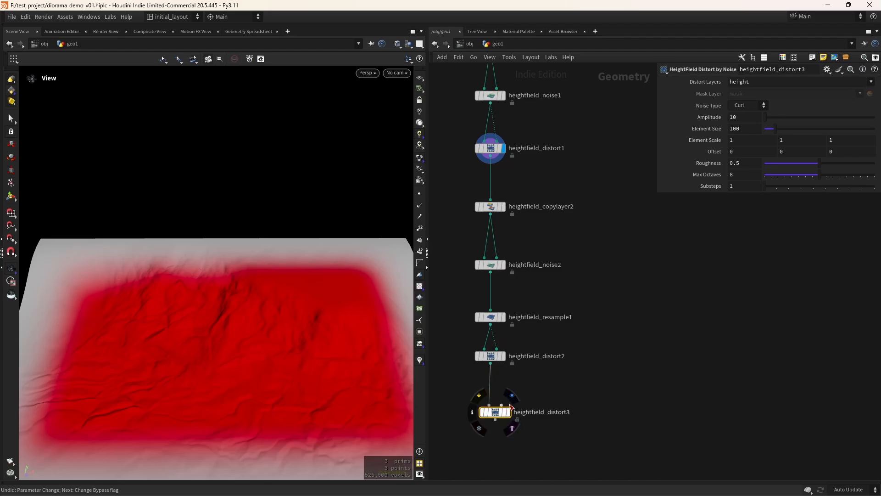
left_click(502, 404)
left_click(490, 156)
left_click_drag(497, 299, 579, 189, "alt")
left_click_drag(542, 294, 576, 388, "alt")
Display heightfield_distort3's terrain and save the scene with Ctrl+S
left_click(508, 412)
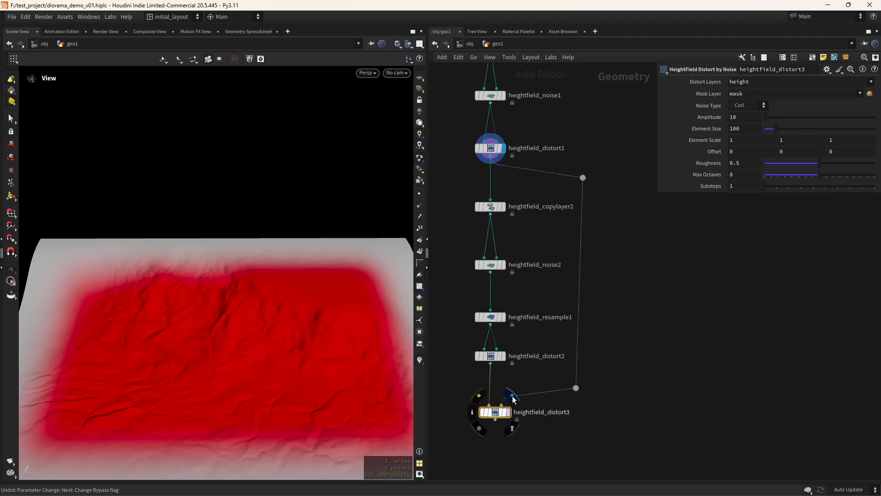
mouse_move(480, 401)
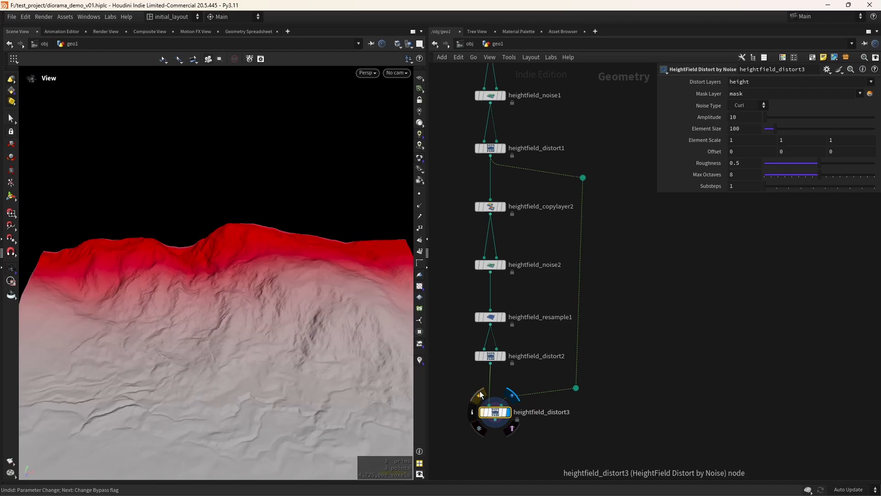
scroll(294, 352, "up", 3)
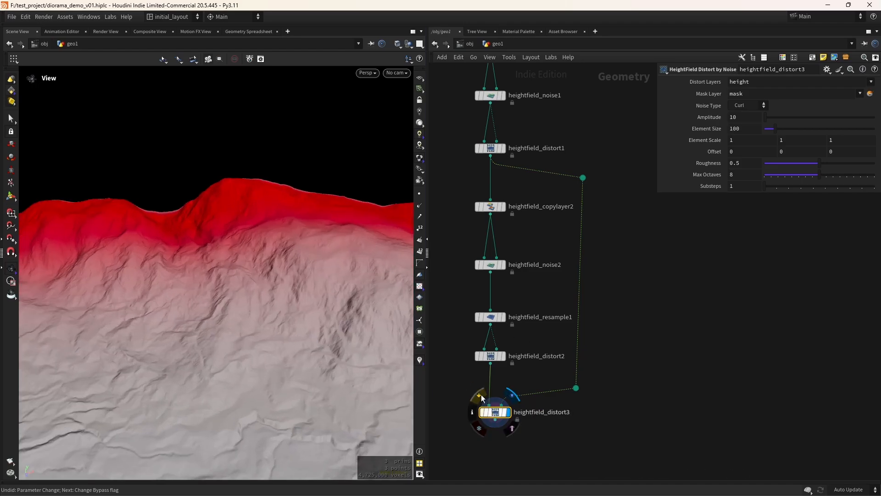
scroll(322, 365, "down", 3)
key("ctrl+s")
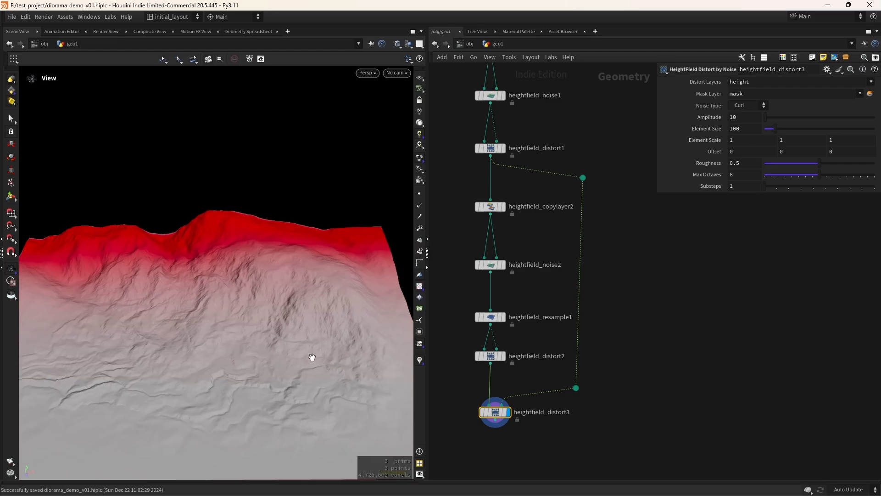
scroll(312, 358, "down", 3)
left_click_drag(303, 373, 312, 351)
scroll(307, 346, "up", 1)
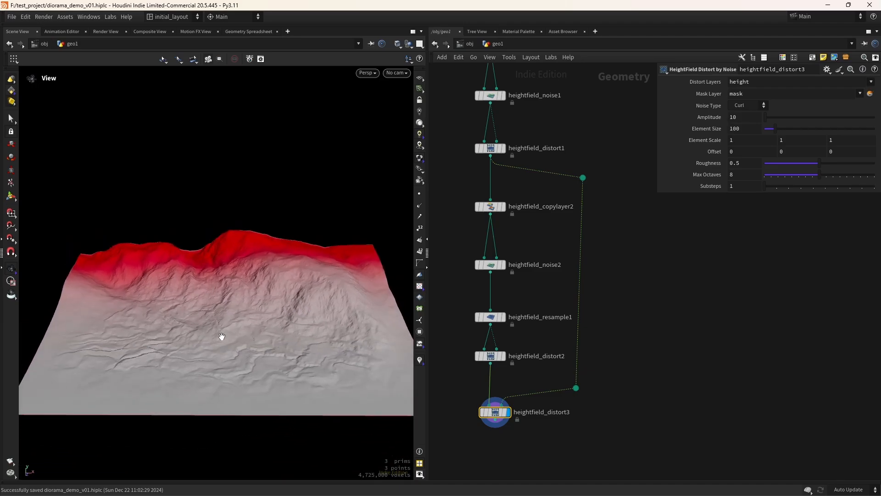
Save the scene again and add a box1 node to the network
key("ctrl+s")
middle_click_drag(547, 445, 572, 363)
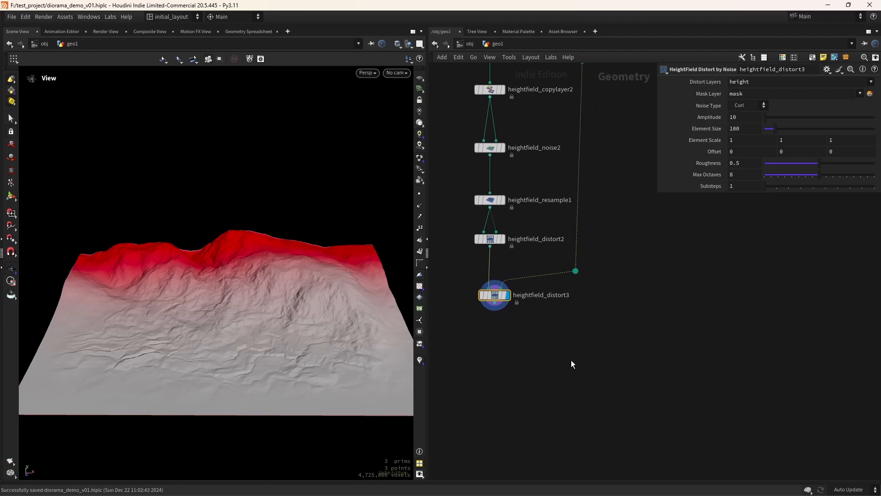
key("Tab")
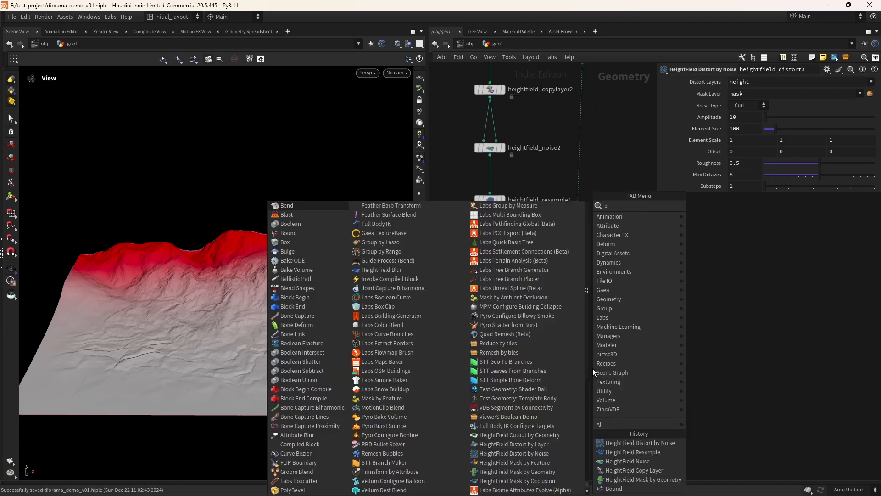
type("box")
key("Return")
left_click(593, 369)
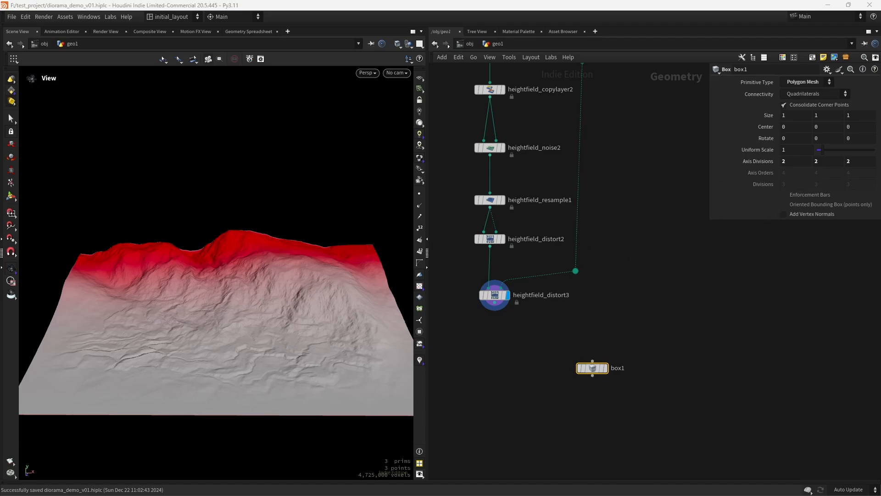
Set box1's Uniform Scale to 80 and display it in the viewport
type("80")
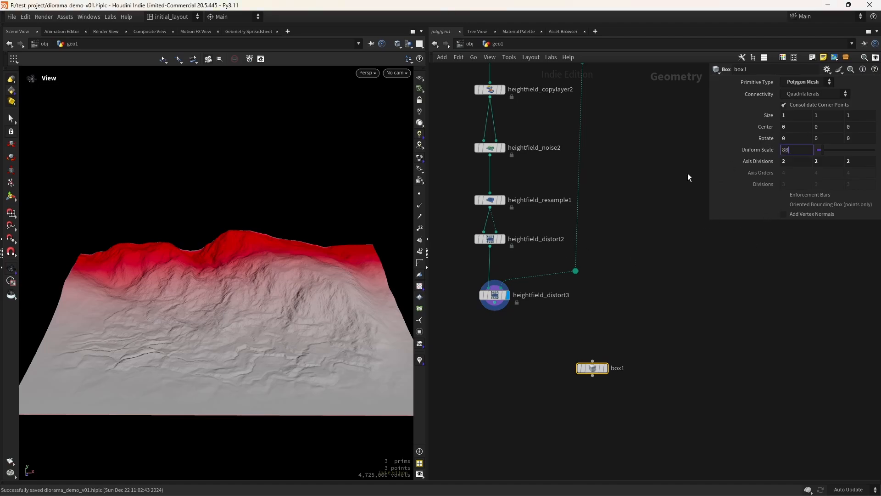
key("Tab")
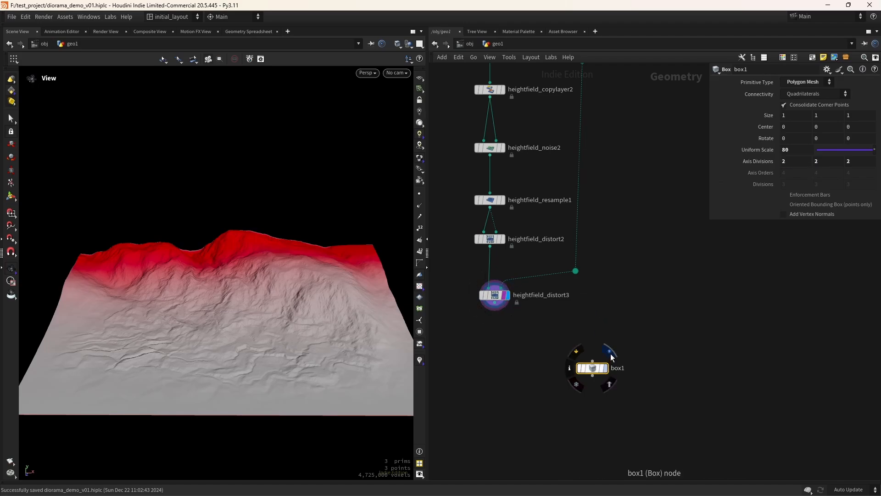
left_click(610, 354)
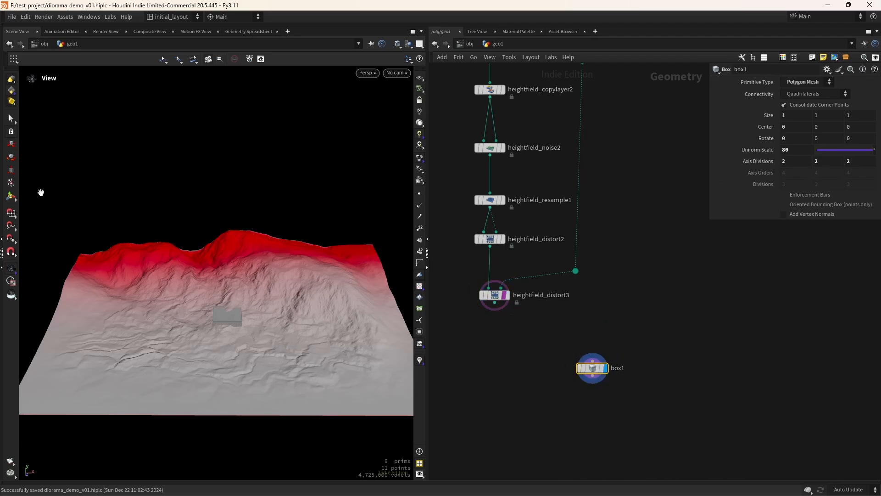
Drag box1's handles into a tall thin slab, about 0.668 × 3.99 × 10.49
left_click(11, 196)
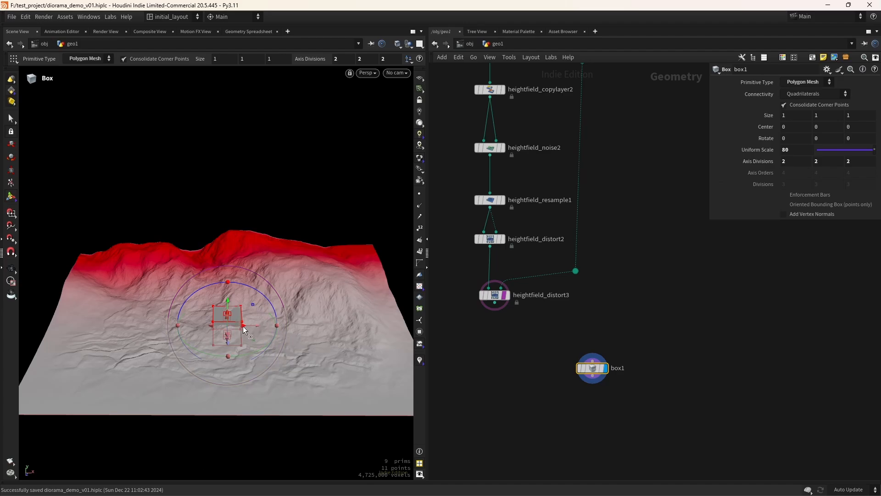
left_click_drag(244, 329, 203, 335)
left_click_drag(259, 285, 221, 290)
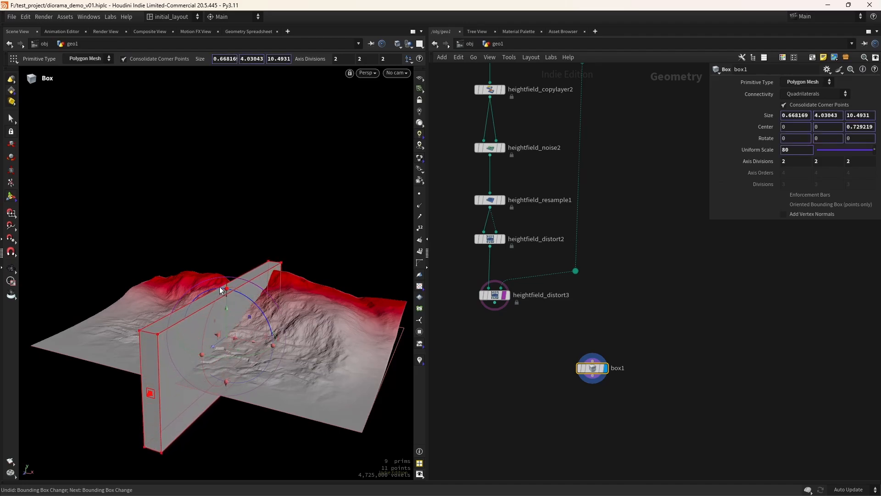
left_click_drag(221, 290, 223, 294)
left_click_drag(246, 364, 207, 410, "alt")
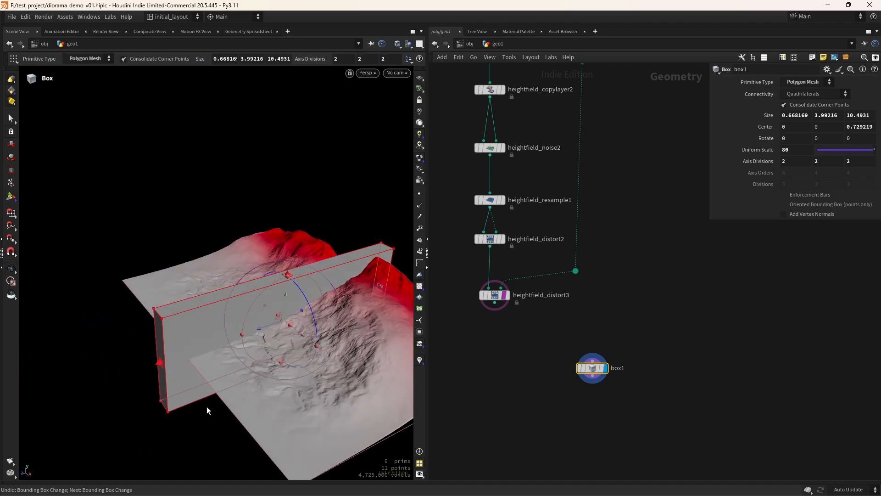
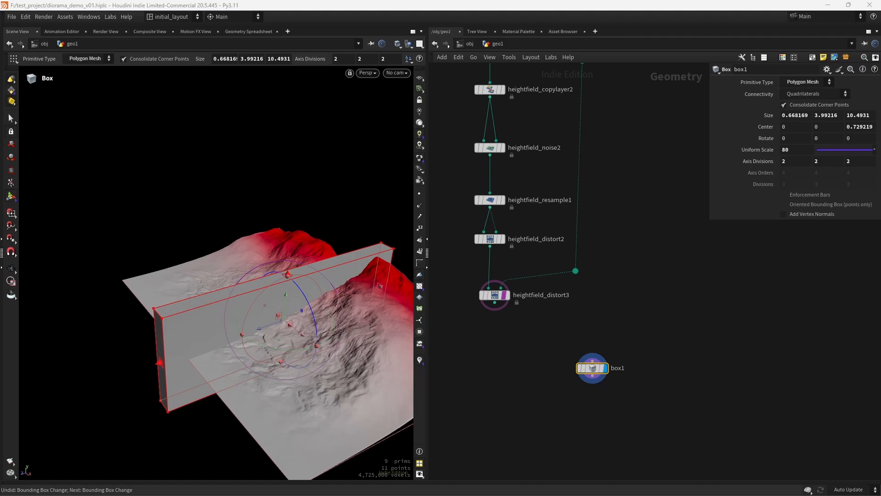
Add a bend1 Bend node just below box1 in the network
mouse_move(270, 314)
left_mouse_down("alt")
mouse_move(327, 332)
mouse_move(356, 362)
mouse_move(313, 380)
mouse_move(302, 371)
left_mouse_up("alt")
scroll(578, 392, "up", 5)
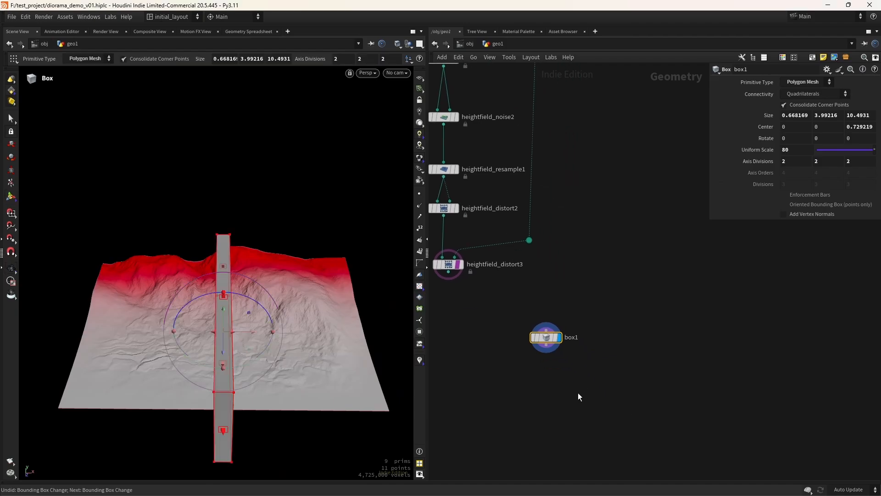
key("Tab")
type("ben")
key("Return")
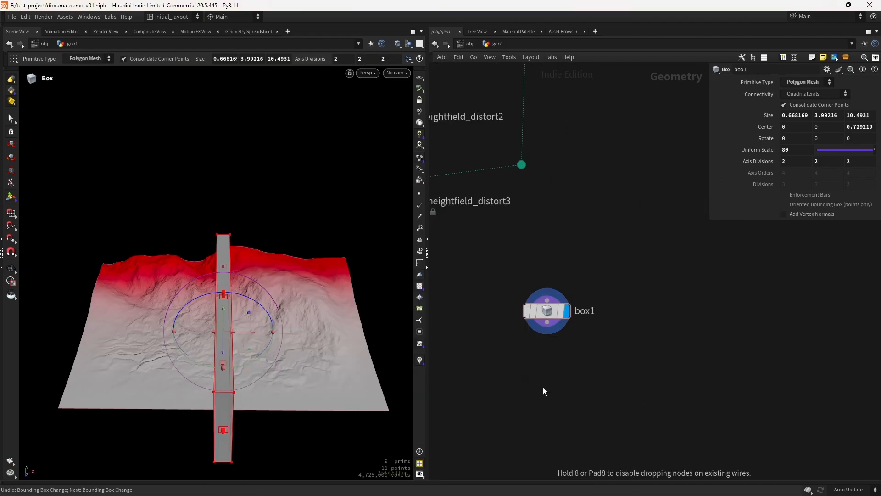
left_click(545, 387)
Wire box1 into bend1, turn off Bend, and enable Taper with an amount of 2
left_click_drag(547, 323, 538, 376)
scroll(240, 351, "down", 3)
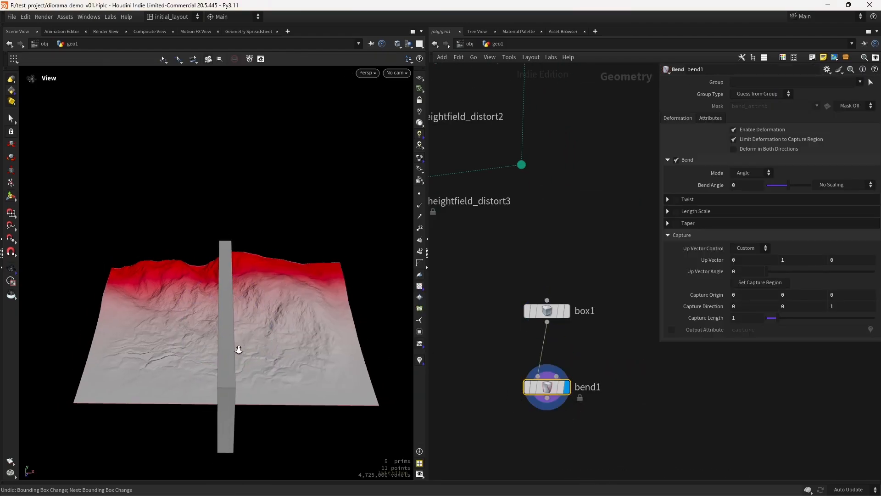
left_click(668, 235)
left_click(676, 160)
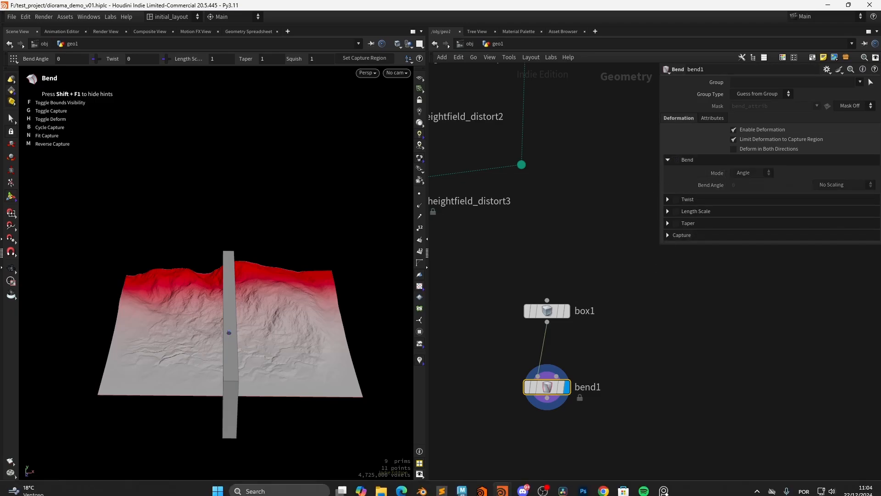
left_click(676, 223)
left_click(666, 224)
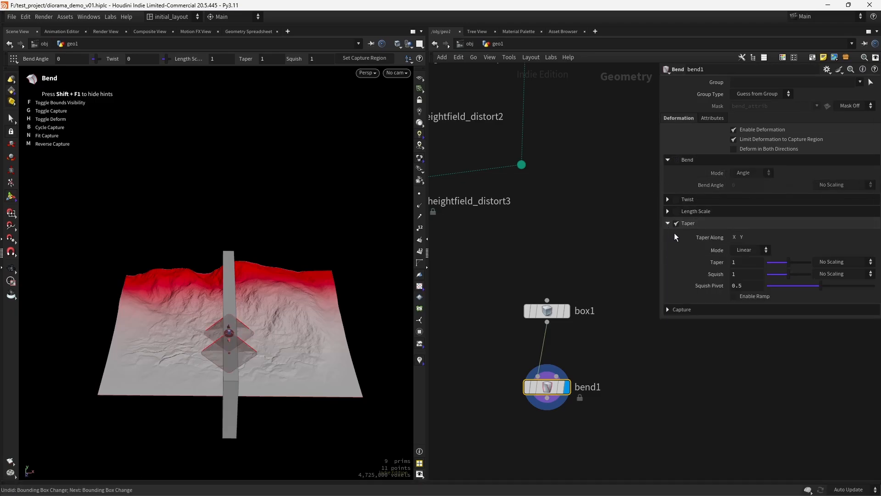
left_click_drag(789, 260, 827, 260)
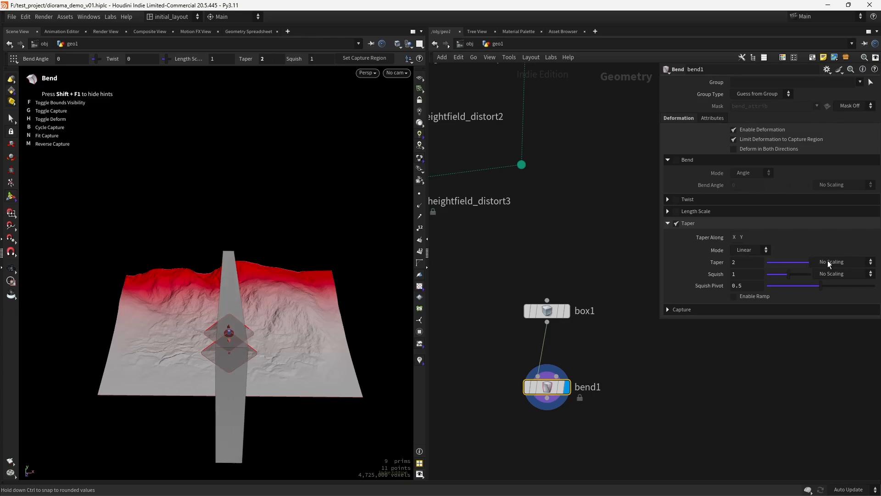
Set bend1's Capture Origin Z to 418.995, Capture Direction Z to -1, and Taper Along X
key("b")
key("b")
key("b")
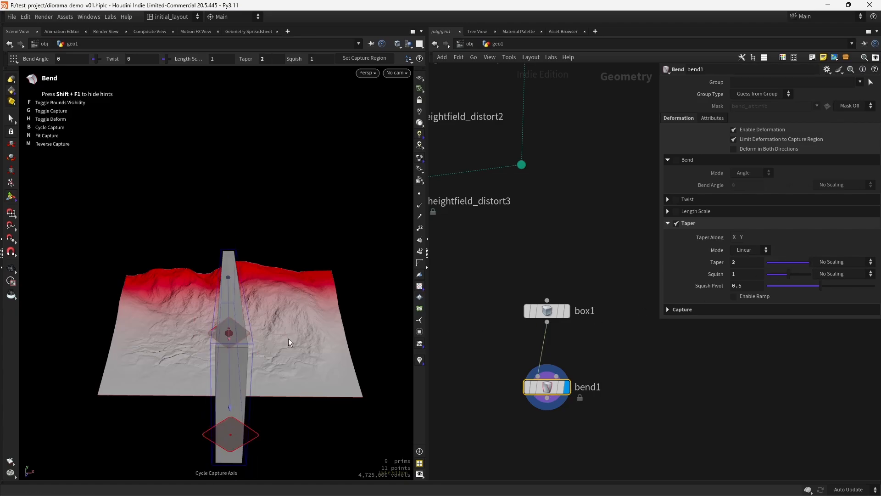
key("Escape")
mouse_move(288, 338)
left_mouse_down()
mouse_move(285, 308)
mouse_move(216, 320)
mouse_move(295, 329)
left_mouse_up()
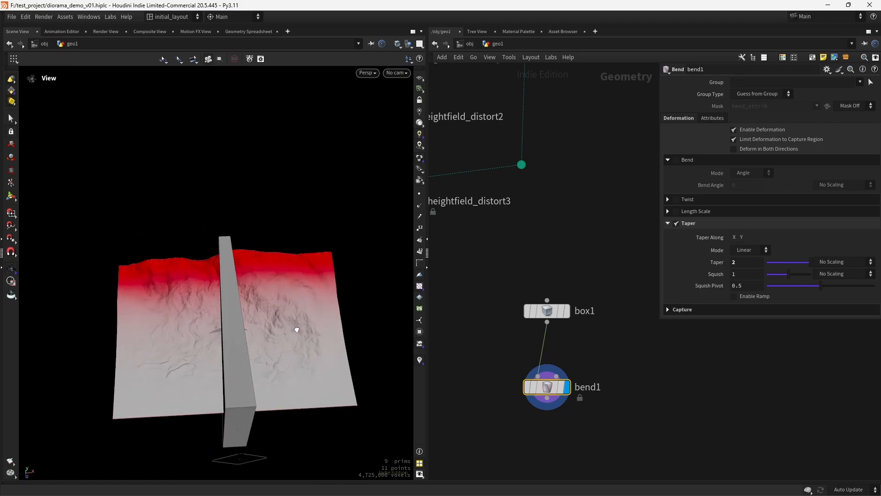
key("Return")
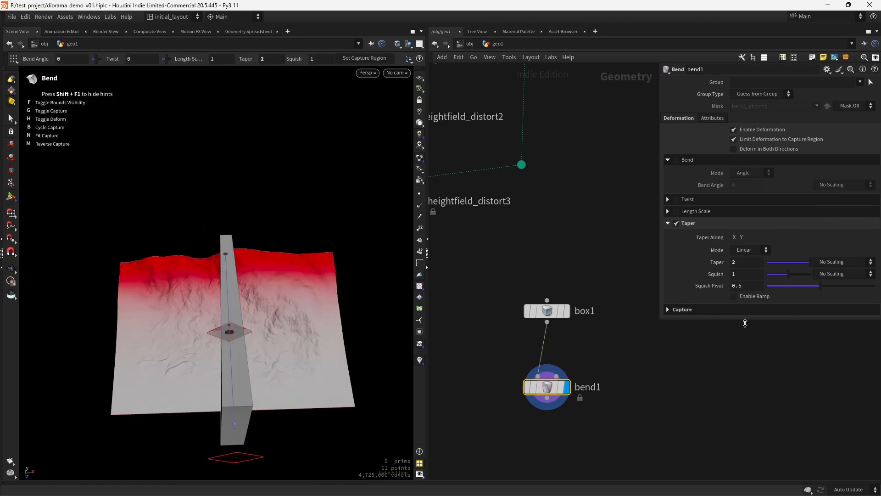
left_click(723, 311)
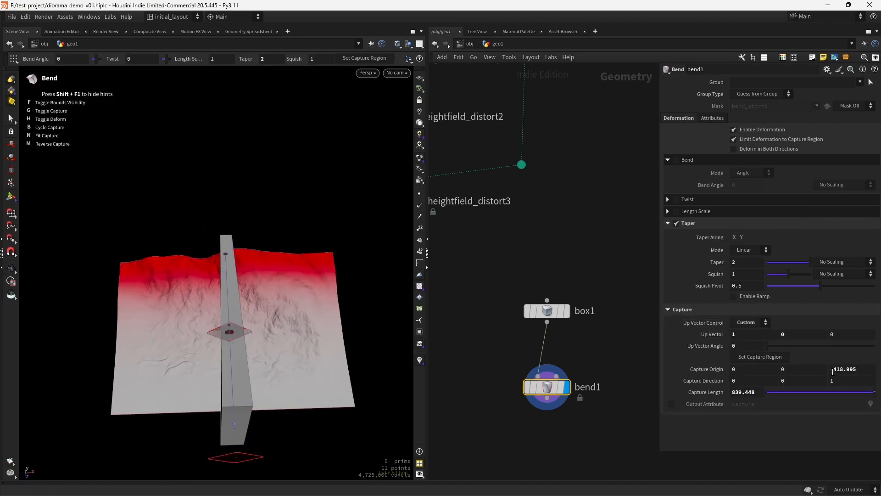
left_click(832, 372)
key("BackSpace")
key("Tab")
key("Tab")
key("Tab")
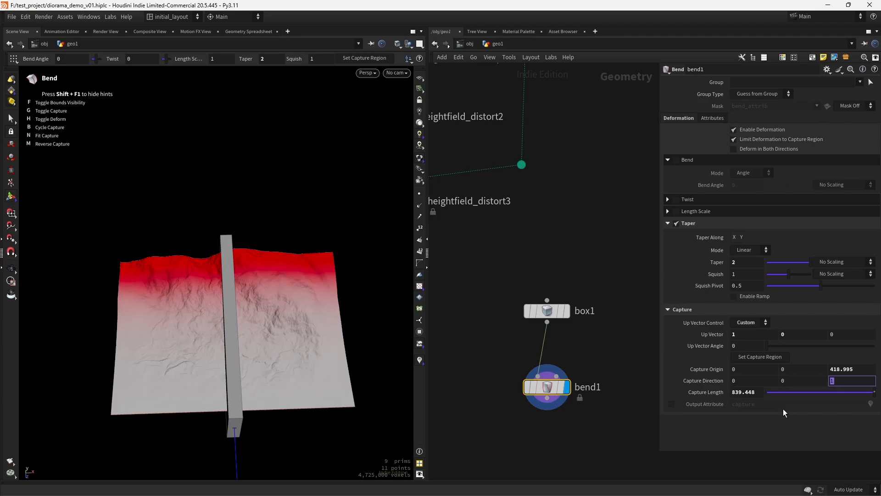
type("-1")
key("Return")
left_click_drag(285, 294, 396, 280, "alt")
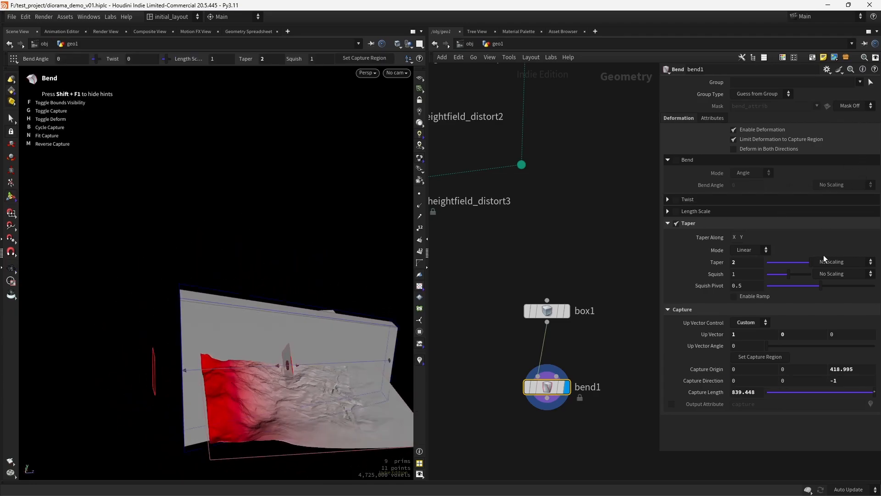
left_click(735, 238)
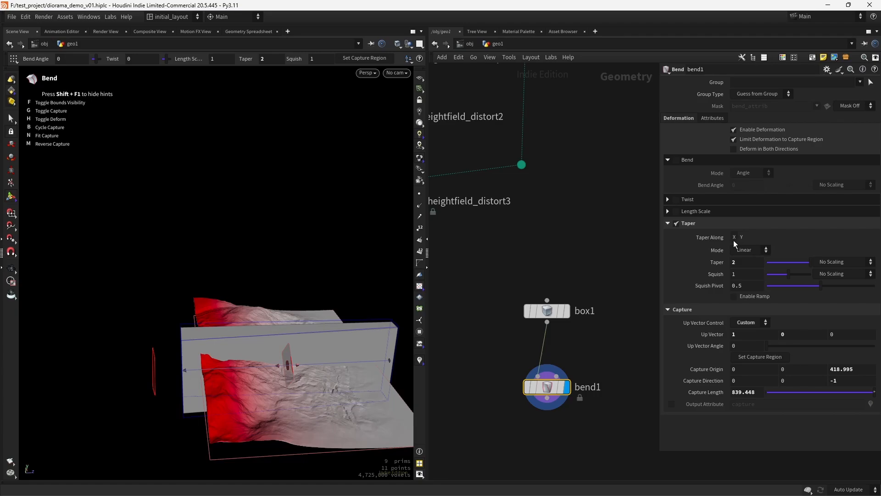
Compare tapering along Y and X, leaving bend1's Taper Along set to X
left_click_drag(321, 333, 346, 337, "alt")
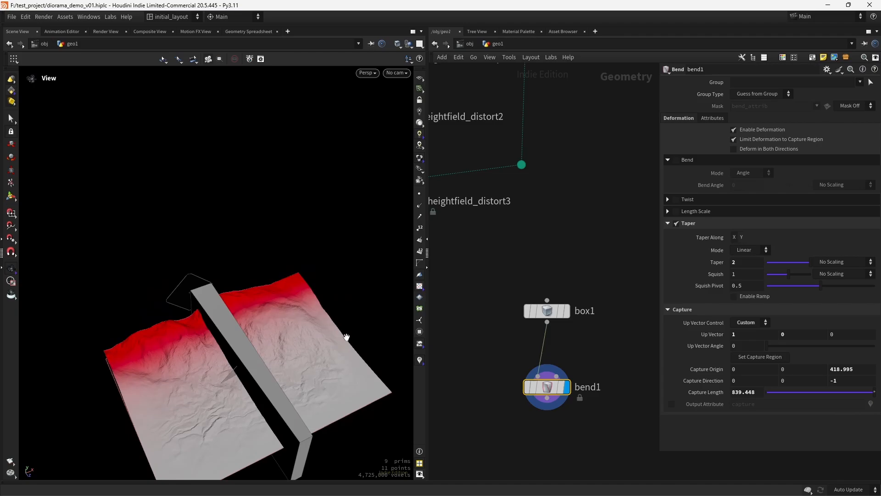
left_click(742, 240)
left_click(740, 241)
left_click(741, 238)
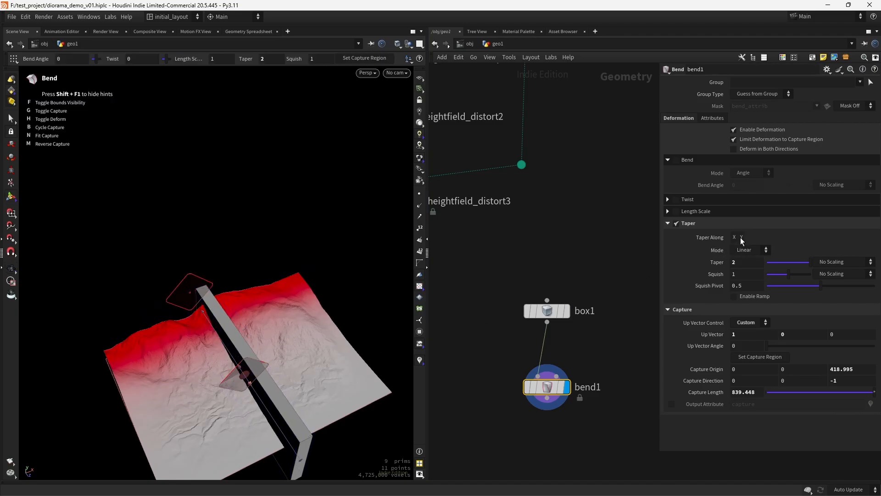
left_click(740, 238)
left_click(734, 240)
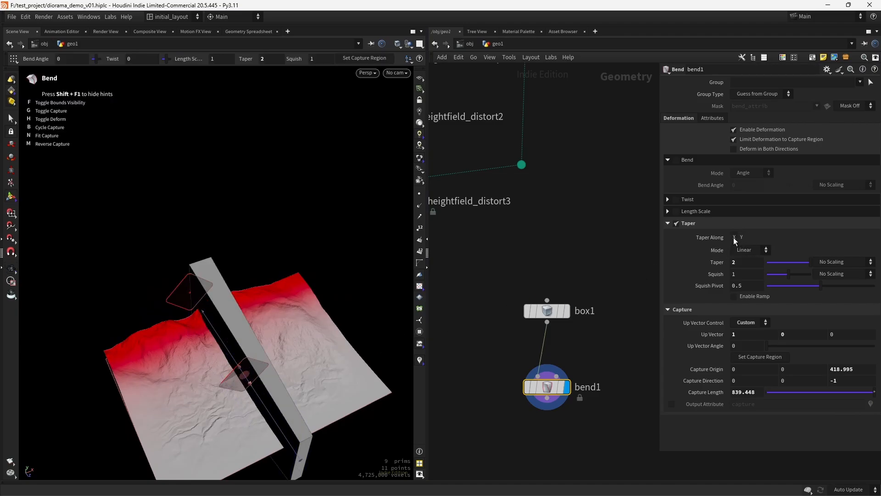
left_click(734, 240)
left_click(734, 240)
left_click(734, 240)
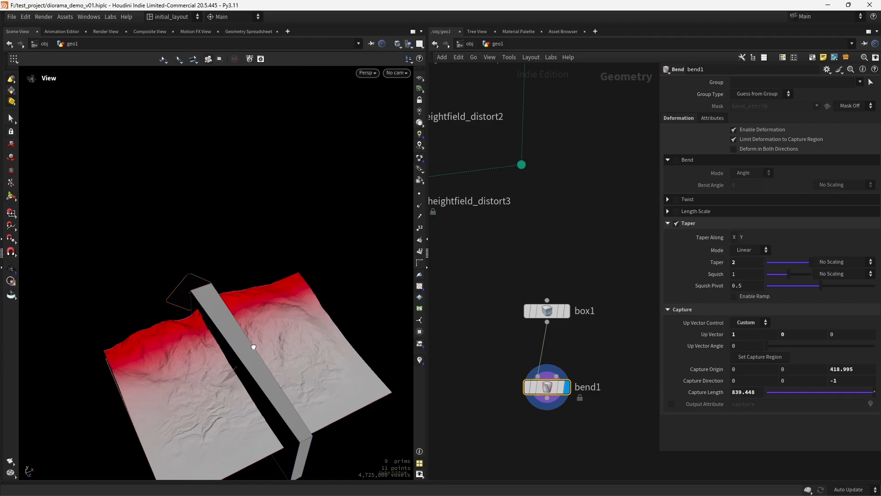
left_click_drag(254, 348, 237, 370, "alt")
Raise bend1's Taper to 6 so the box becomes a long wedge
scroll(237, 369, "up", 1)
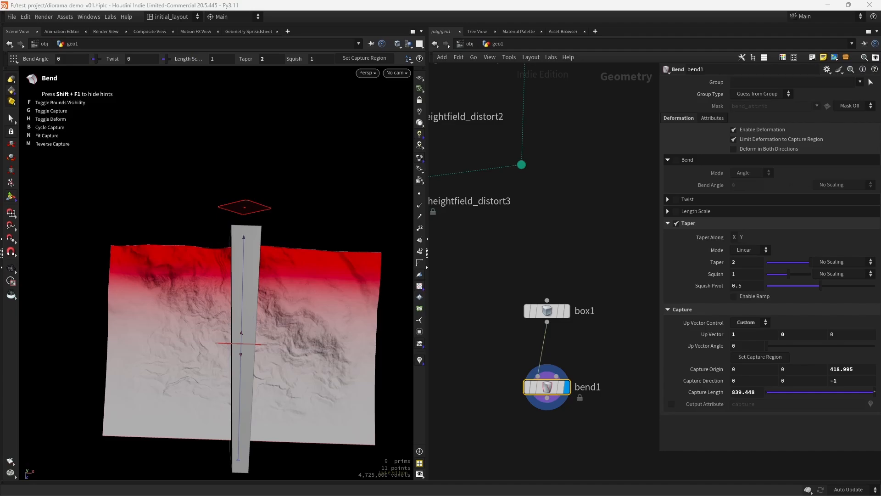
left_click_drag(740, 262, 590, 285)
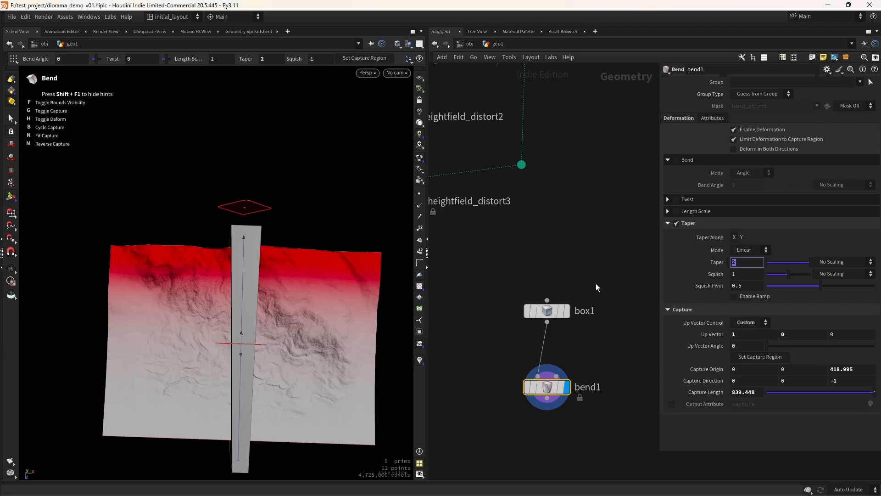
type("6")
key("Return")
scroll(285, 349, "down", 2)
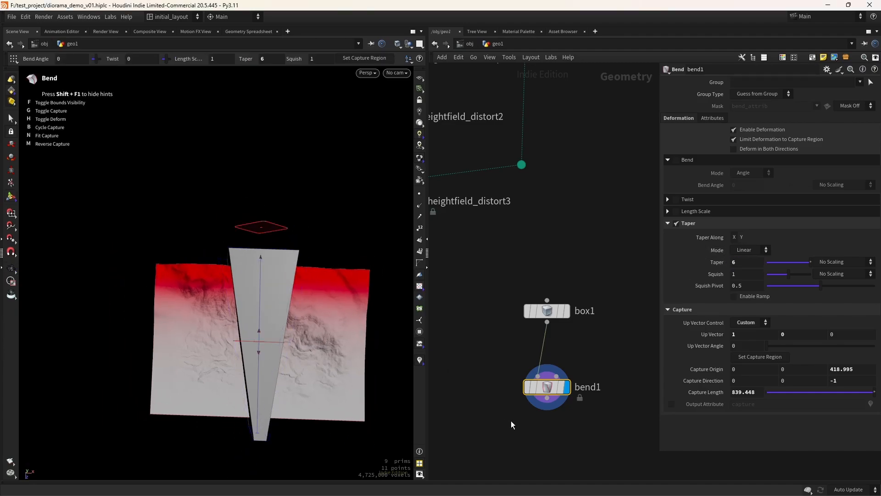
scroll(517, 383, "down", 4)
left_click(566, 296)
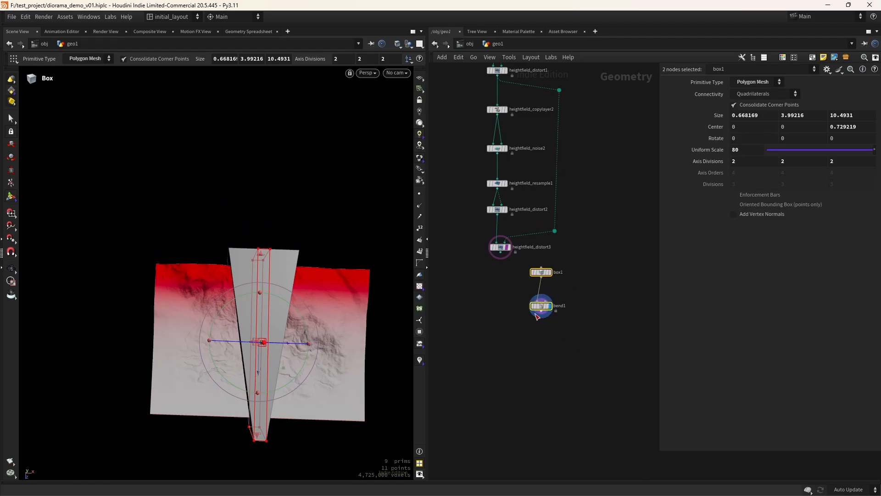
Add a HeightField Mask by Geometry node fed by heightfield_distort3 and bend1, and display it
key("Tab")
type("masf")
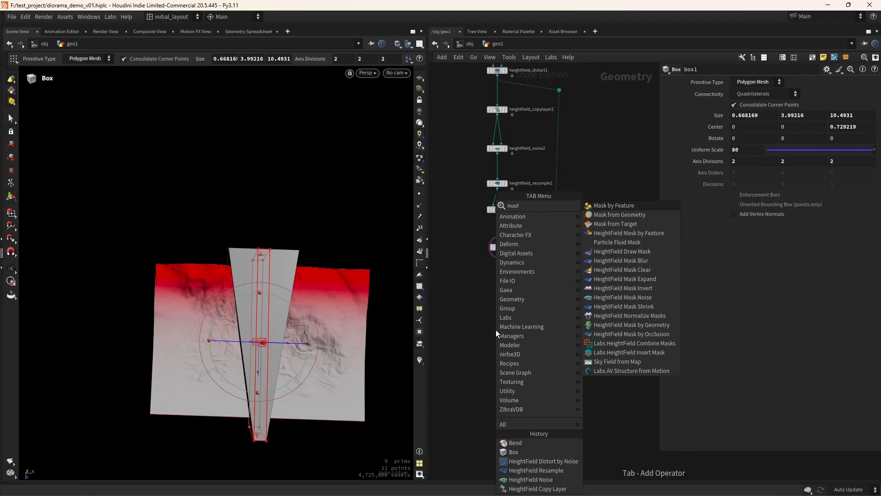
key("Down")
key("Down")
key("Down")
key("Down")
key("Down")
key("Down")
key("Down")
key("Down")
key("Down")
key("Down")
key("Down")
key("Down")
key("Down")
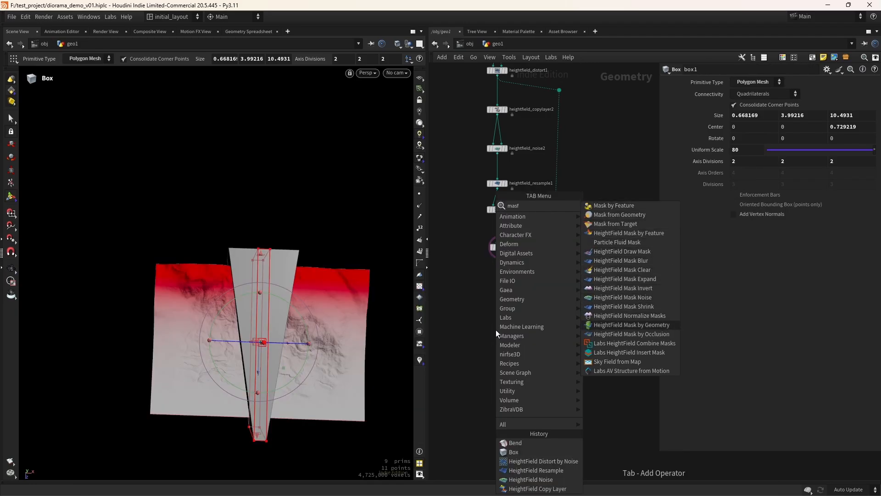
key("Return")
left_click_drag(500, 252, 500, 349)
left_click_drag(542, 311, 505, 343)
left_click(511, 338)
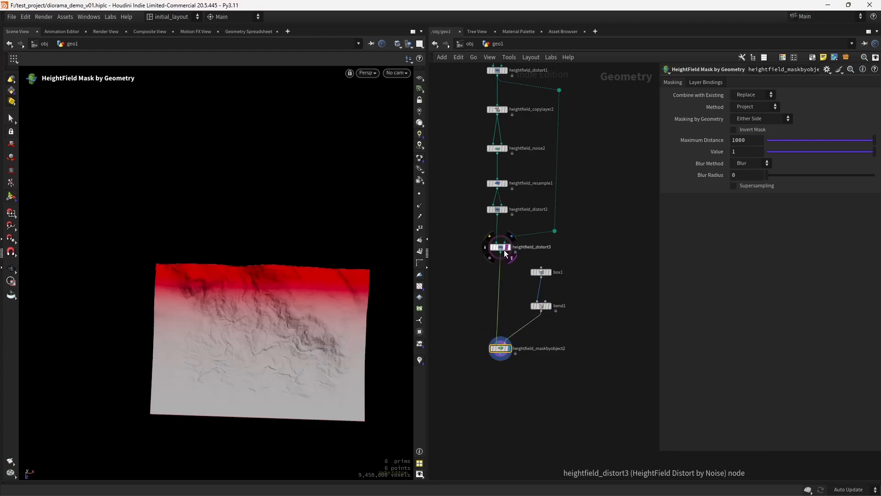
Save the scene as diorama_demo_v01.hiplc
scroll(294, 347, "up", 3)
key("ctrl+s")
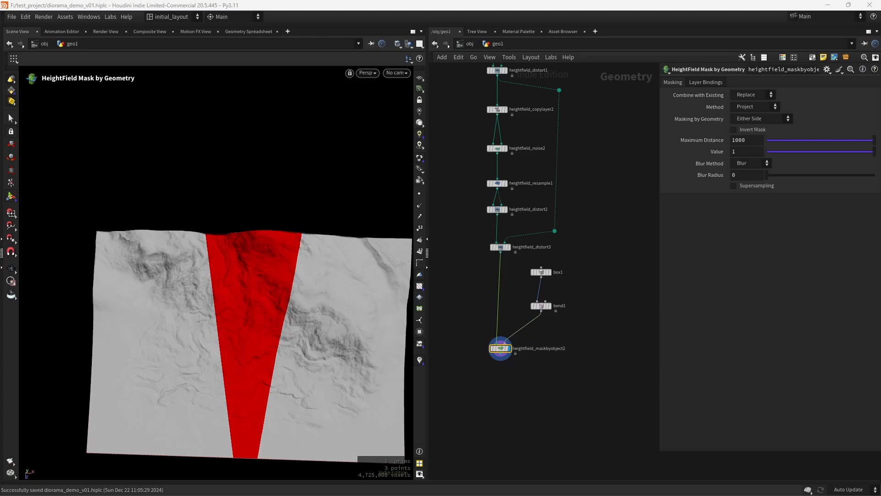
key("f")
key("Tab")
Add a HeightField Distort by Noise node below the mask node and wire the mask into it
type("hfdis")
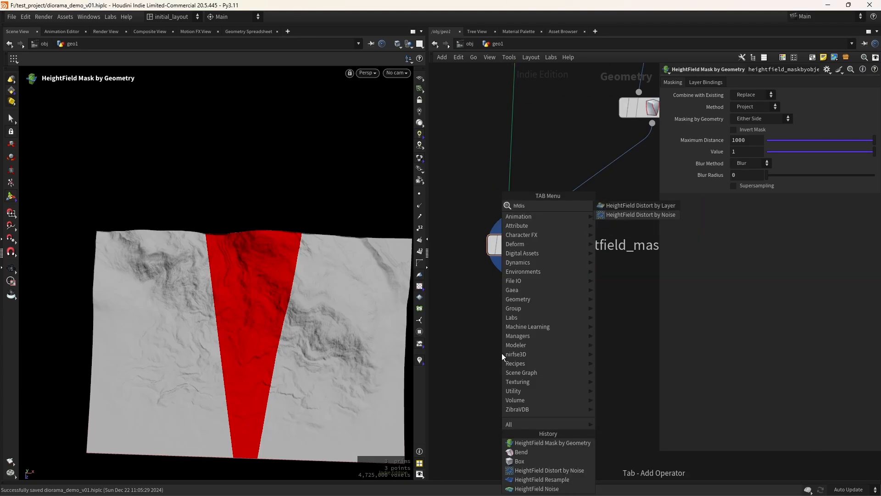
key("Return")
left_click(505, 354)
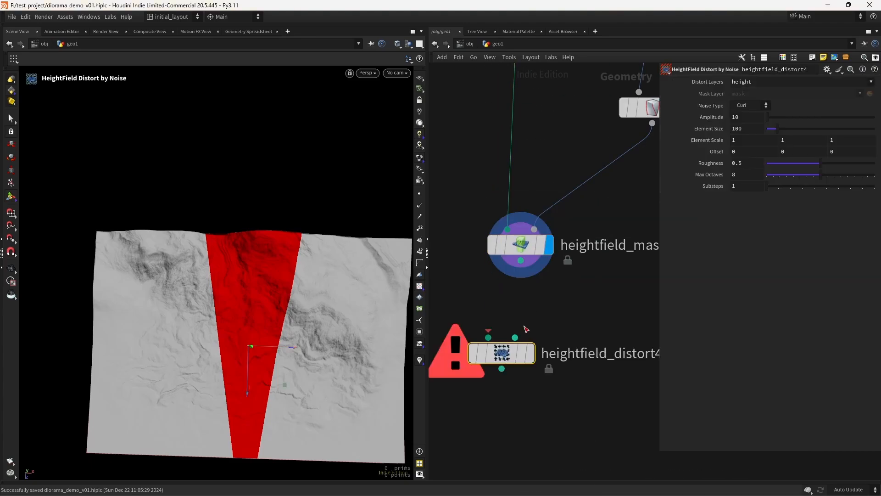
key("Escape")
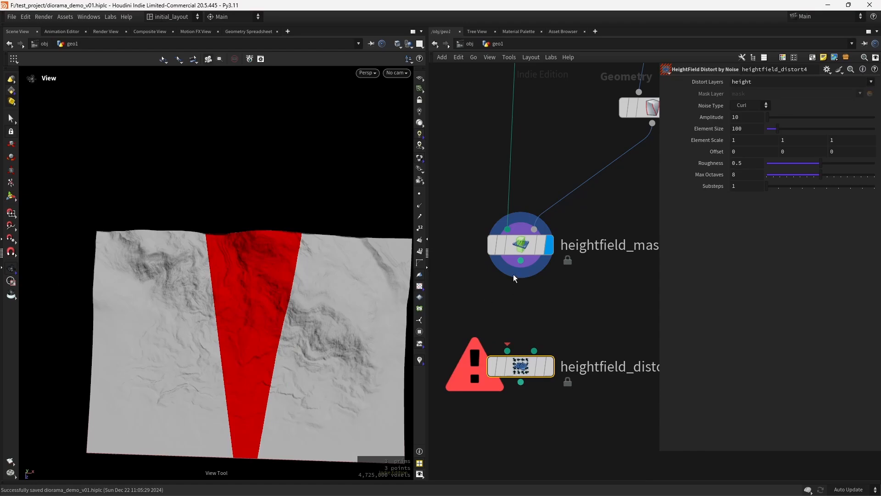
left_click_drag(513, 277, 521, 260)
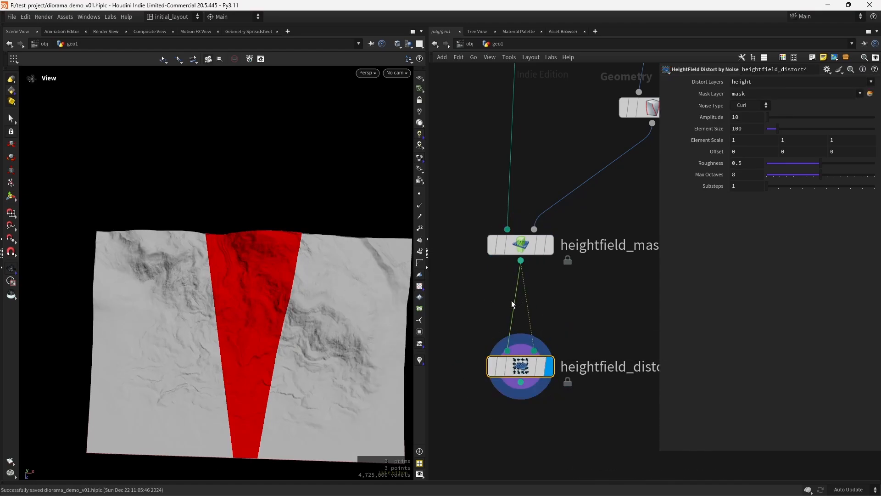
key("ctrl+z")
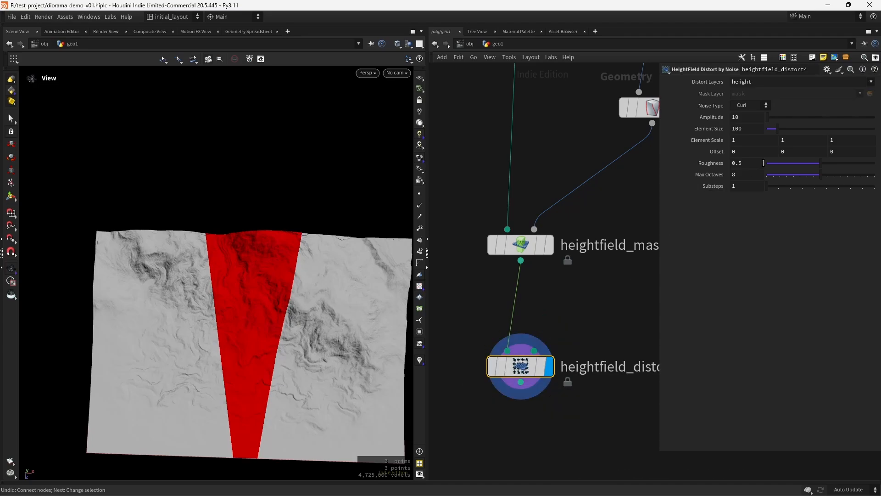
Distort the mask layer with Amplitude 30, Element Size 104, Roughness .295 and Offset 200
left_click(871, 83)
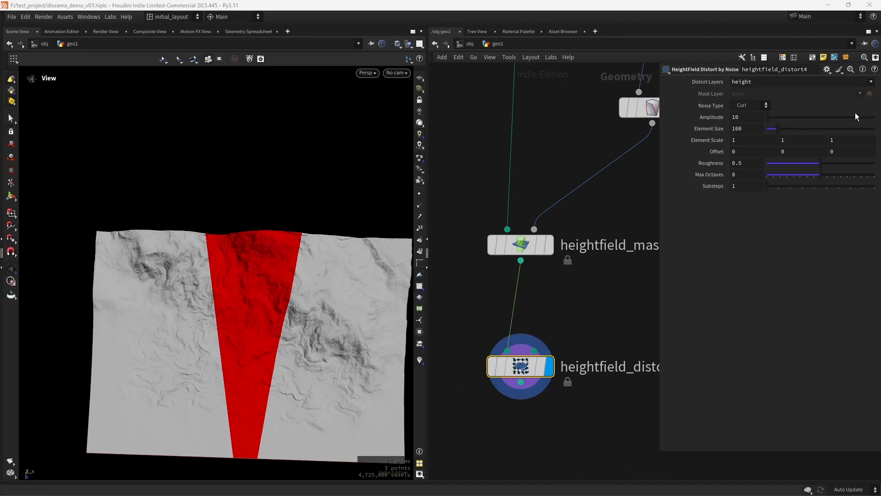
left_click(855, 112)
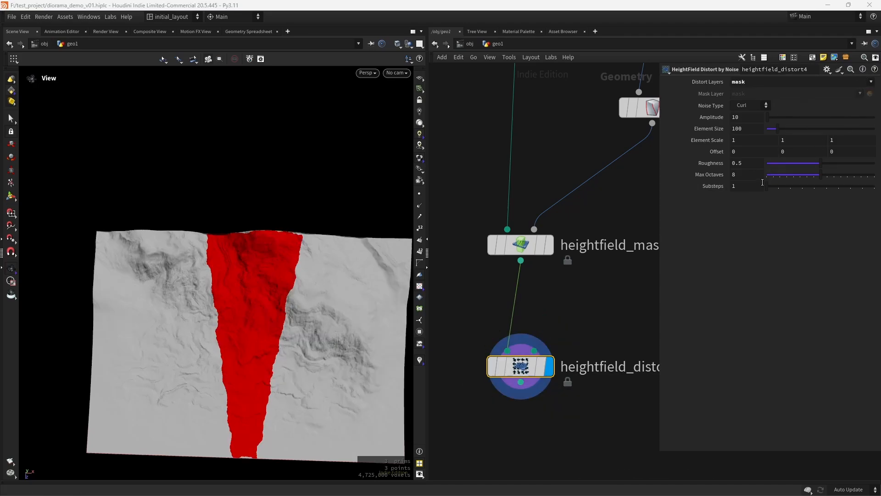
left_click(757, 116)
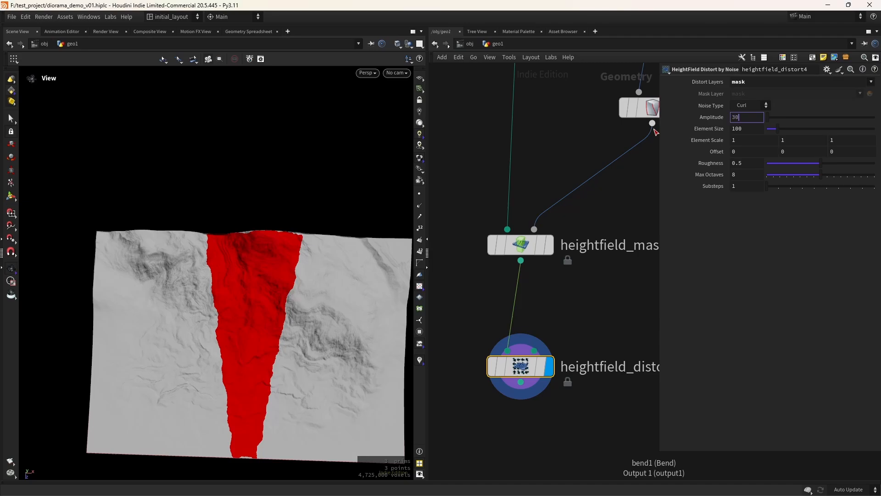
key("Tab")
type("104")
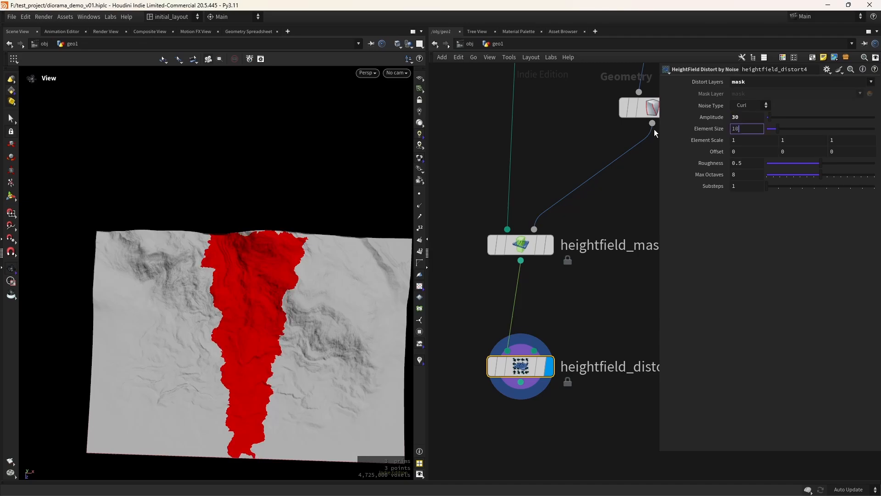
key("Tab")
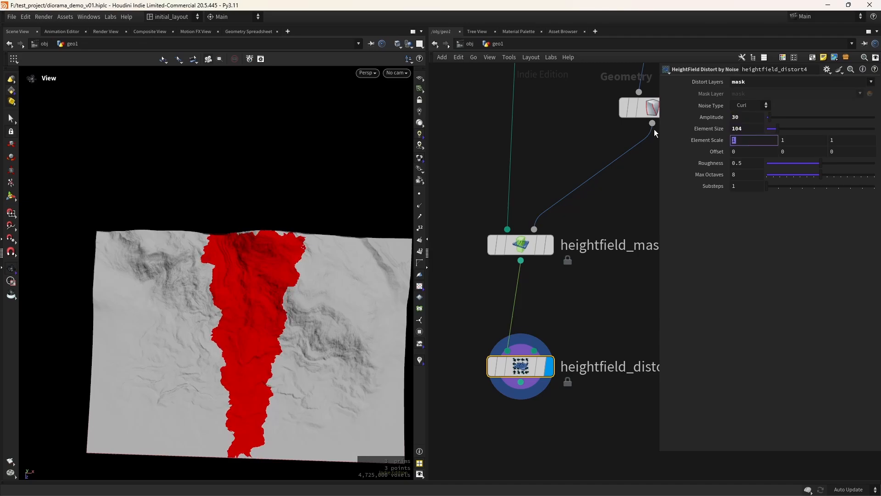
key("Tab")
key("Tab")
key("Tab")
key("Tab")
key("Tab")
key("Tab")
type(".295")
key("Return")
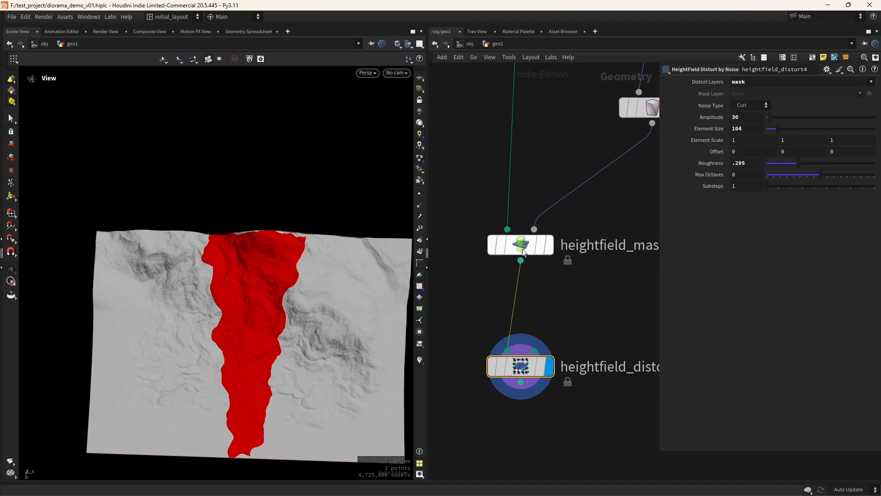
middle_click_drag(715, 151, 732, 95)
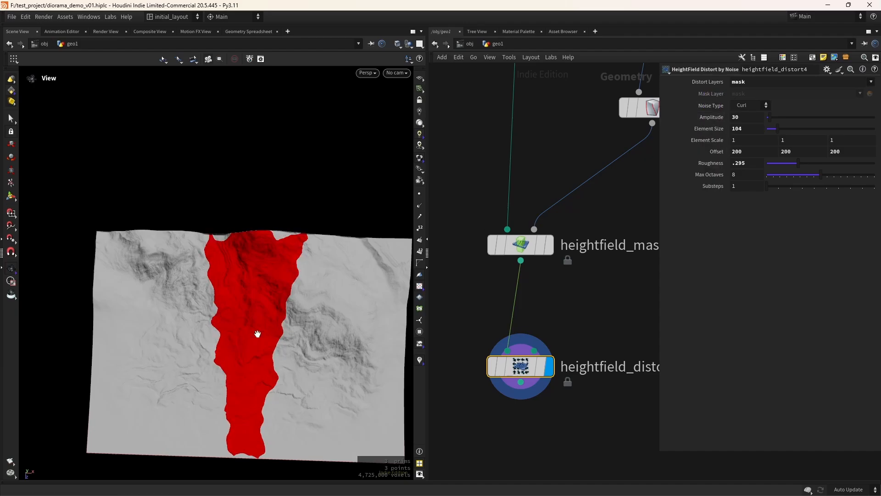
Save the scene and compare the mask with the distortion bypassed and enabled
left_click_drag(257, 334, 271, 348)
key("ctrl+s")
left_click(493, 366)
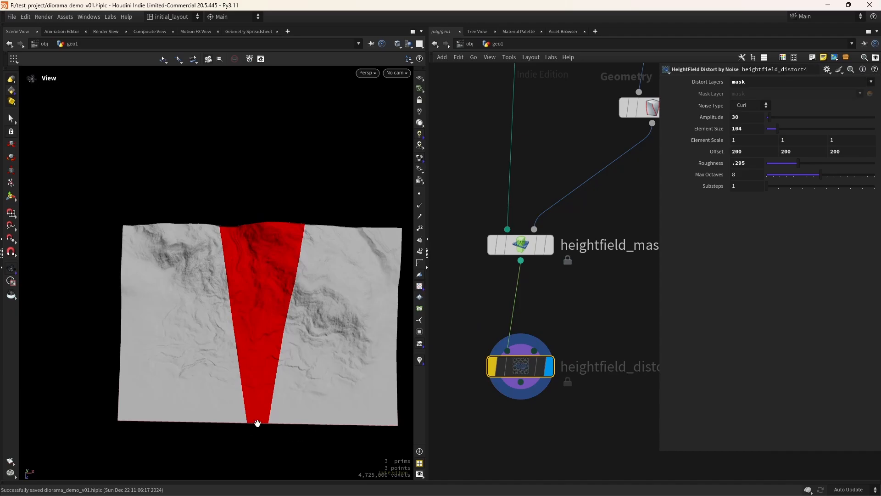
left_click(490, 331)
left_click(490, 330)
left_click(492, 332)
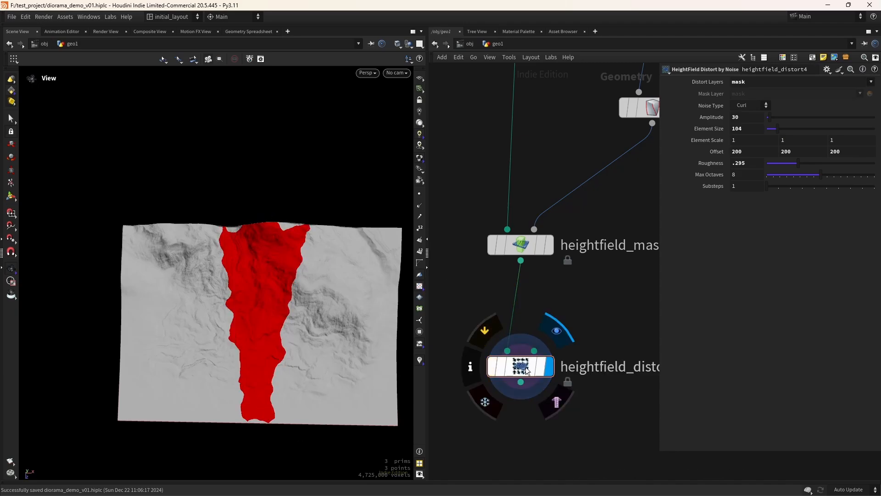
middle_click_drag(535, 448, 539, 366)
Add a HeightField VOP after the distort node, display it, and dive inside
key("Tab")
type("h")
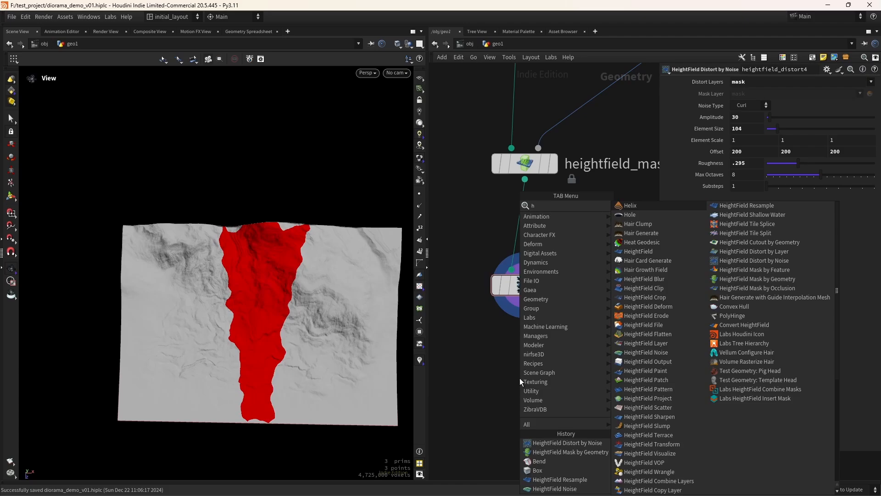
type("vop")
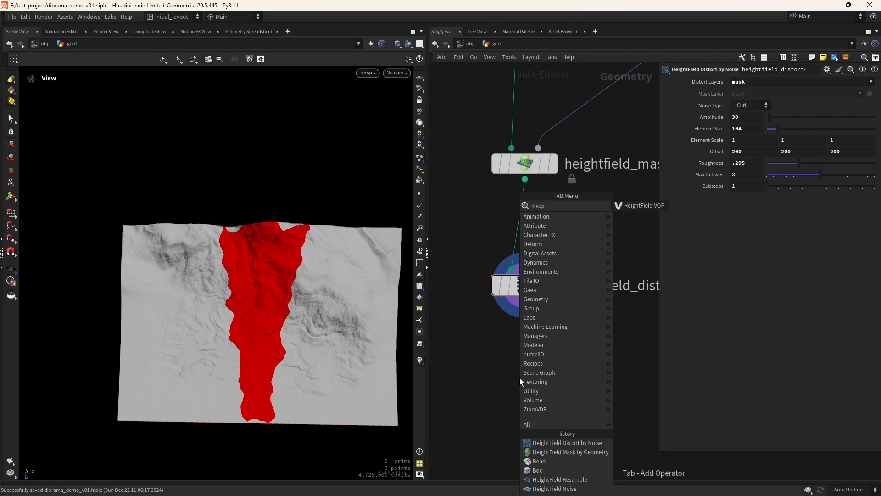
key("Return")
left_click_drag(524, 301, 505, 362)
left_click(554, 378)
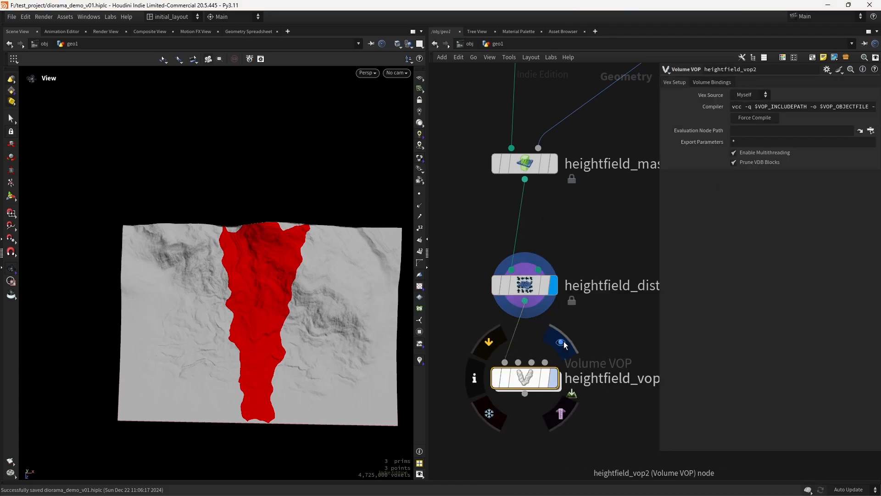
double_click(527, 377)
left_click_drag(660, 309, 813, 293)
middle_click_drag(697, 314, 588, 301)
scroll(588, 301, "down", 1)
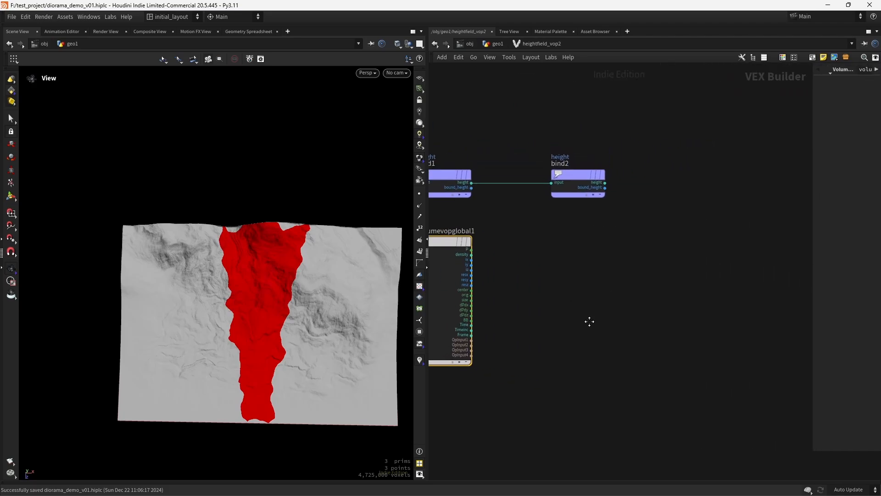
Add a Volume Sample File node, wiring P into samplepos and OpInput1 into filename
key("Tab")
type("hf")
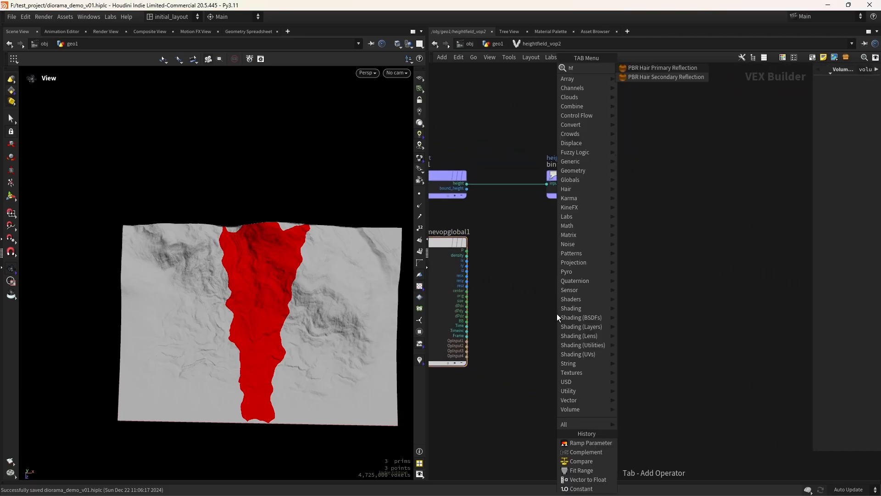
key("BackSpace")
key("BackSpace")
type("v")
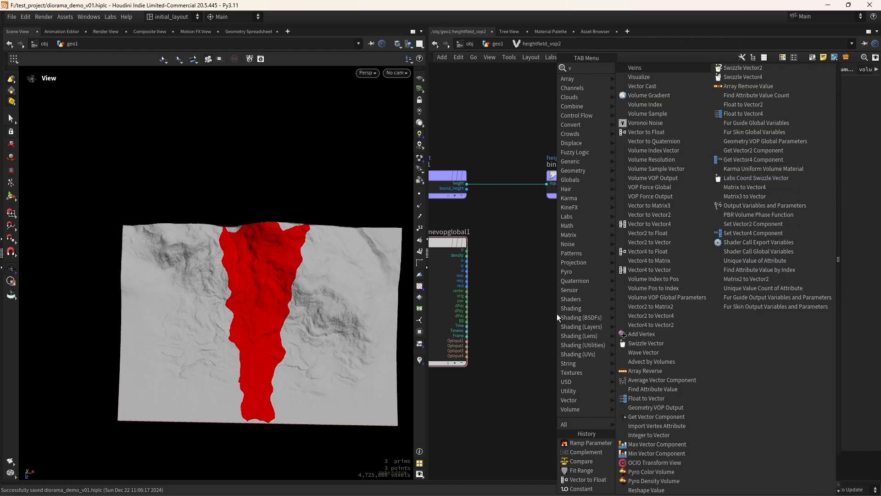
type("olume sample f")
key("Return")
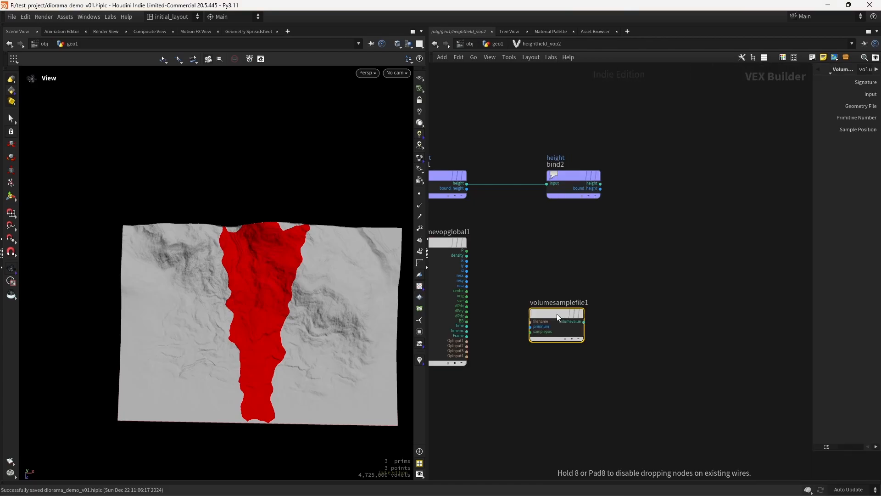
scroll(505, 282, "up", 3)
left_click(440, 227)
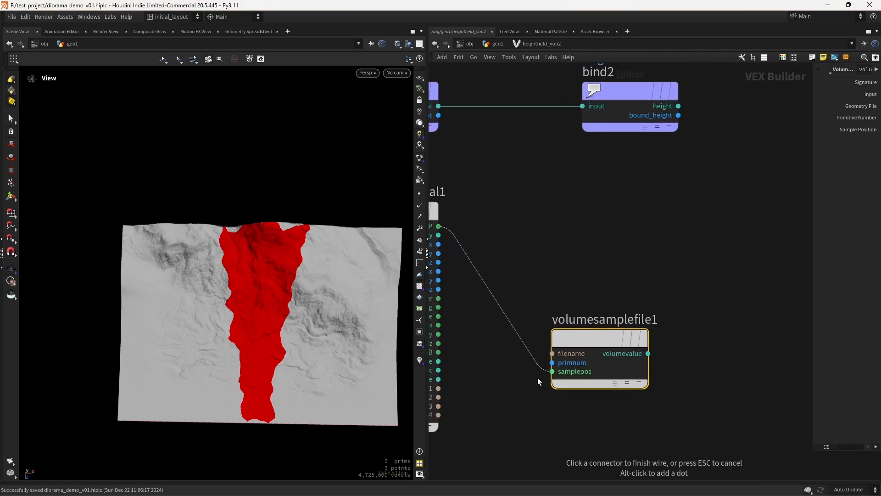
left_click(552, 371)
middle_click_drag(439, 391, 523, 351)
left_click(522, 350)
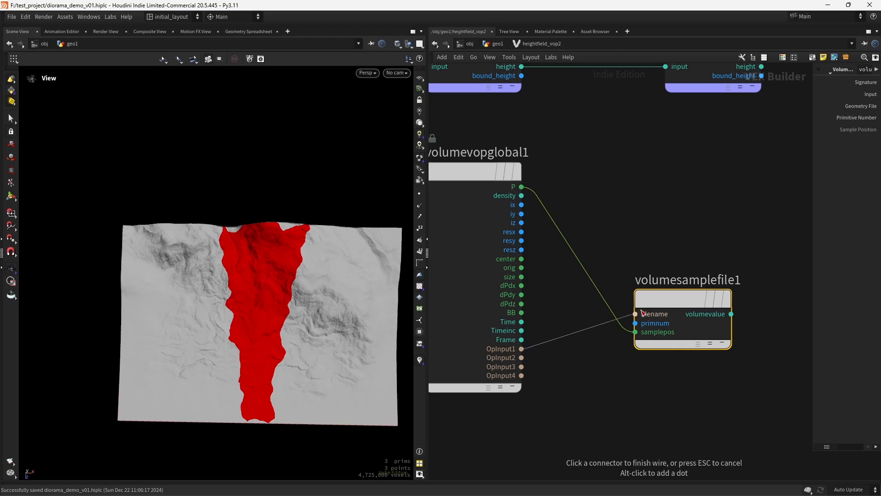
left_click(635, 314)
middle_click_drag(591, 394, 459, 425)
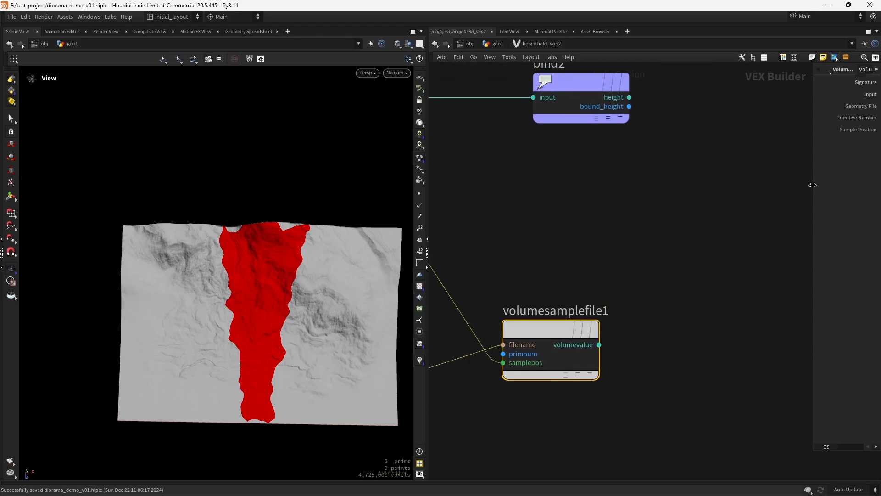
Make volumesamplefile1 sample by primitive name, with Primitive Name 'mask'
left_click_drag(809, 184, 651, 185)
left_click(755, 83)
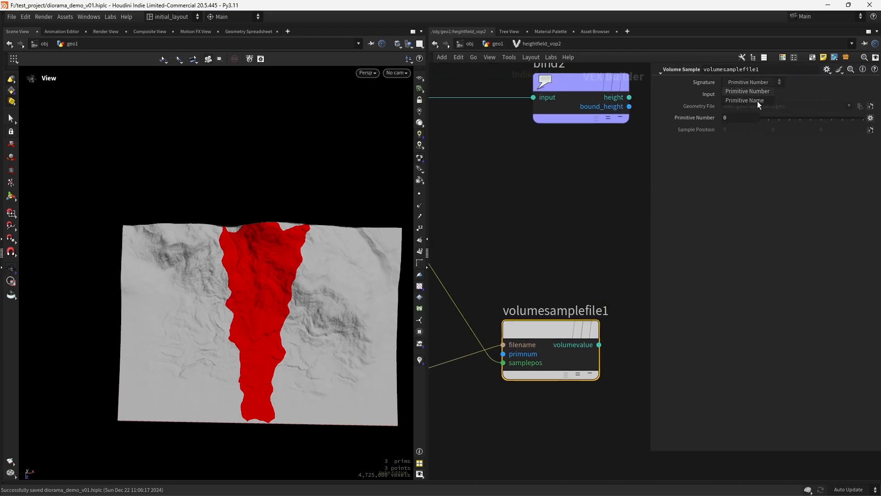
left_click(756, 99)
left_click(735, 122)
type("mask")
key("Return")
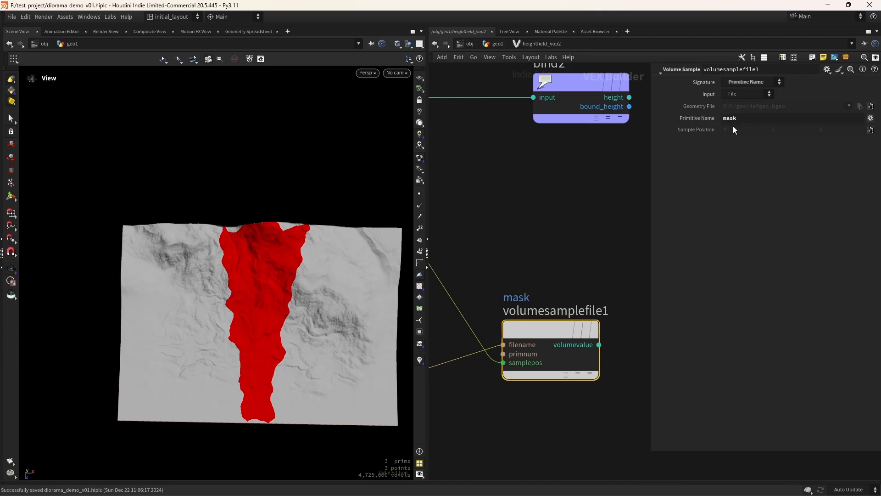
scroll(538, 252, "down", 4)
scroll(577, 251, "up", 4)
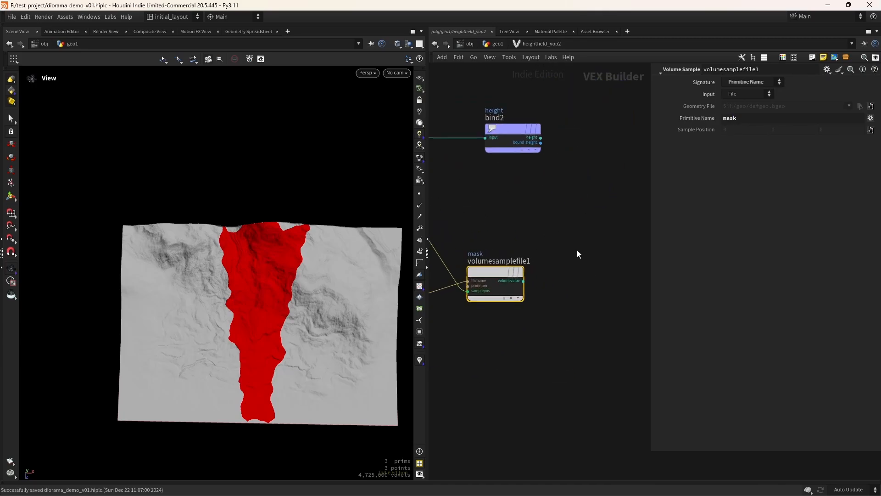
scroll(550, 281, "down", 3)
scroll(564, 294, "up", 3)
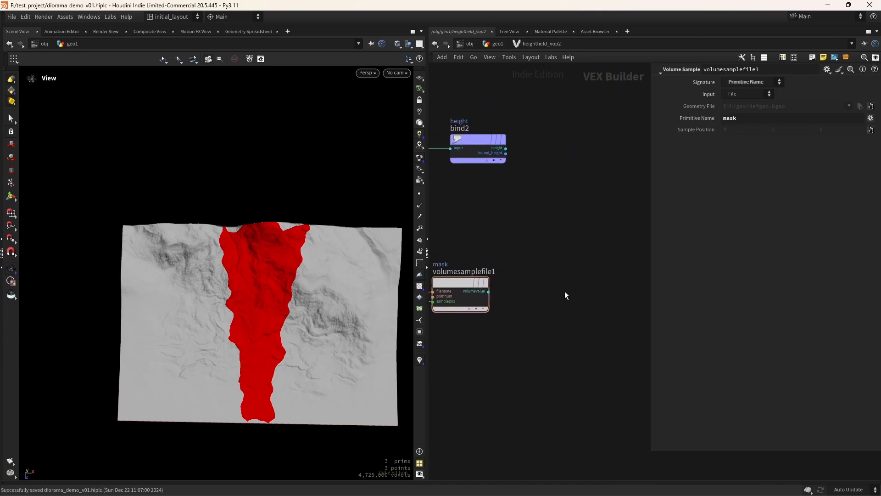
Add a Bind node named mask and feed it volumesamplefile1's volumevalue output
key("Tab")
type("bind")
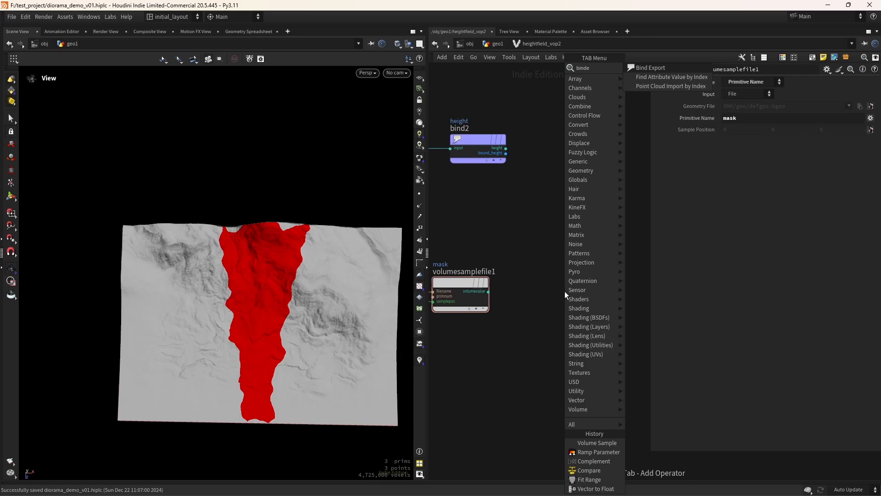
key("Return")
left_click(565, 292)
double_click(730, 82)
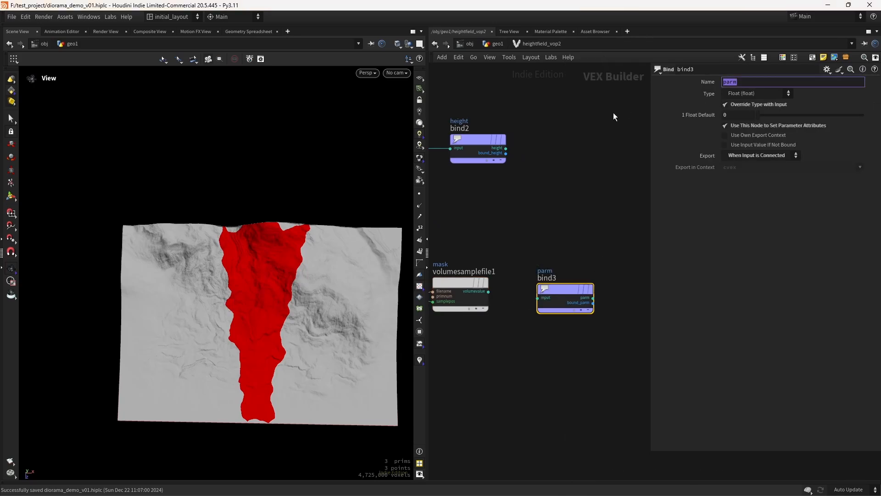
type("mask")
key("Return")
left_click(488, 292)
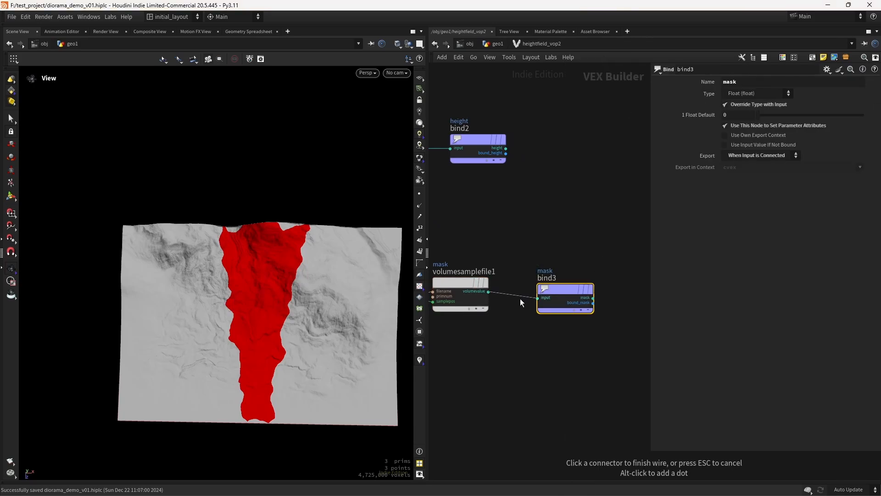
left_click(563, 292)
middle_click_drag(471, 341, 585, 358)
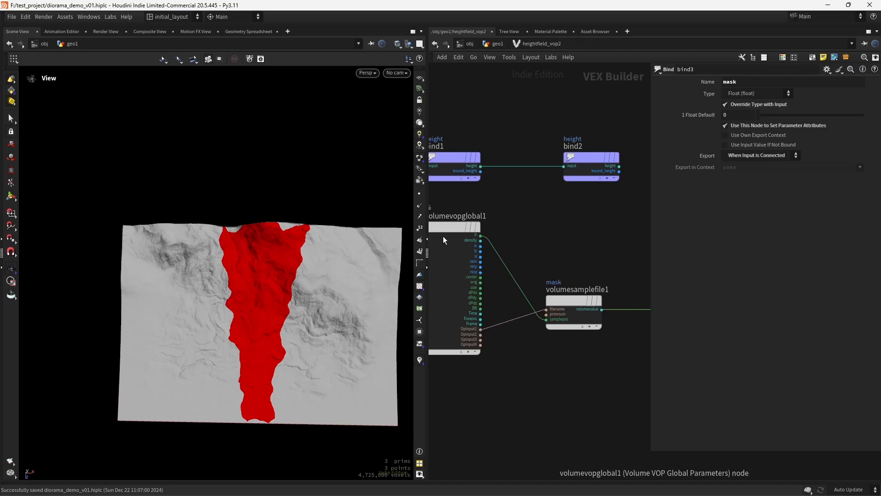
Insert a Transform Matrix on the P-to-samplepos wire with Scale Z 0.9, then save the scene
key("Tab")
type("trans")
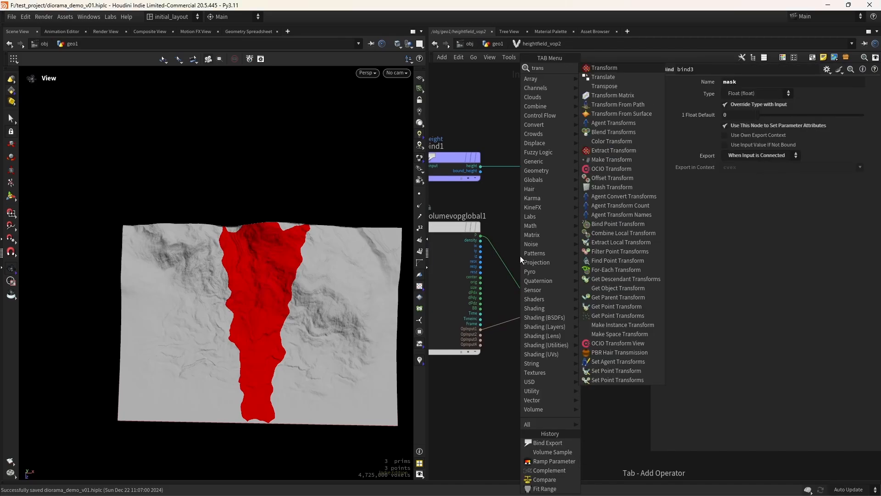
left_click_drag(521, 259, 556, 256)
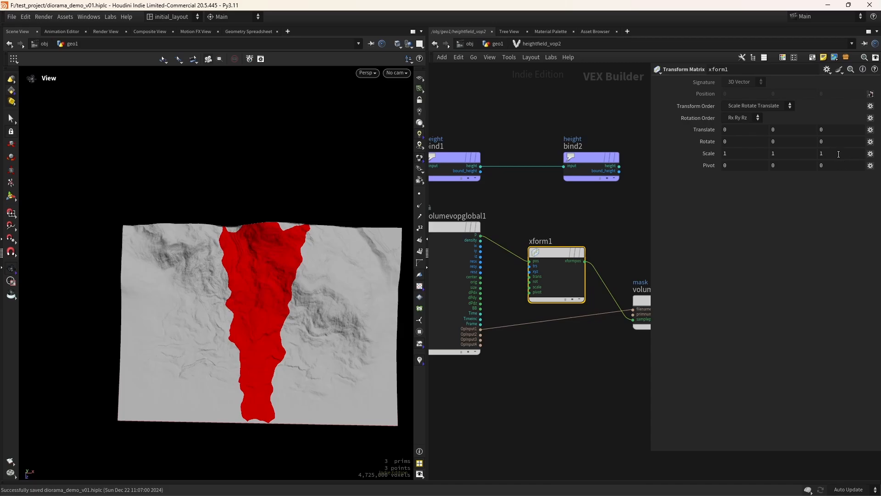
middle_click_drag(838, 154, 822, 167)
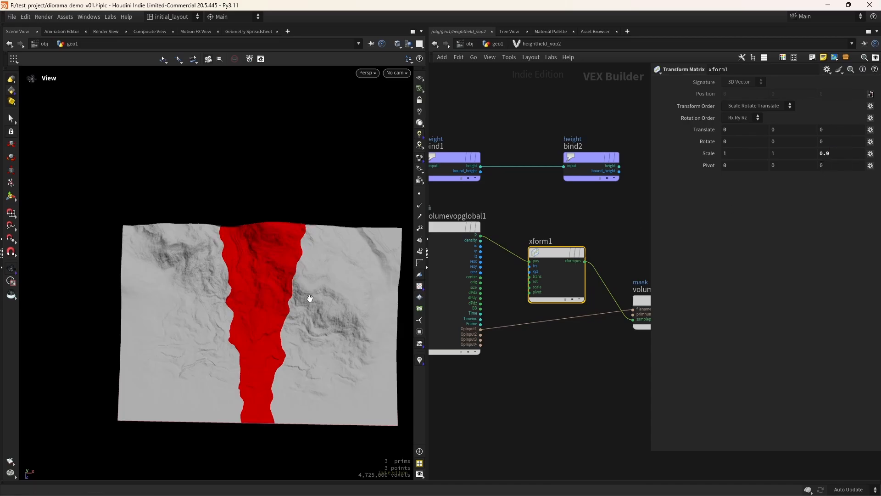
left_click_drag(310, 299, 304, 331)
key("ctrl+s")
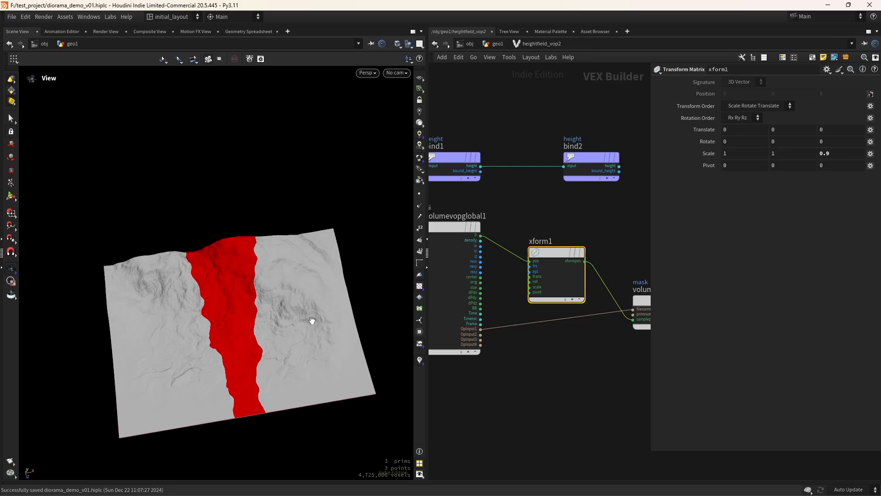
left_click_drag(313, 320, 290, 332)
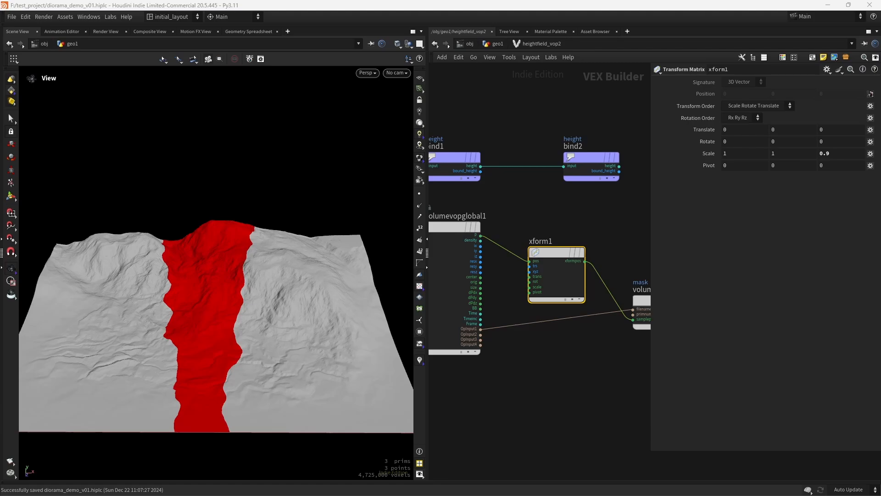
Back in geo1, add heightfield_maskblur1 below heightfield_vop2, display it, and set Radius 80
left_click(501, 44)
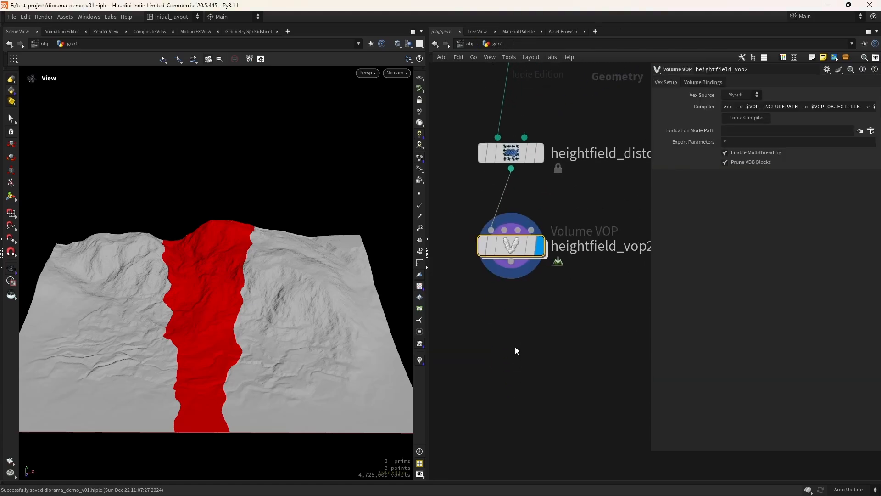
key("Tab")
type("hfmas")
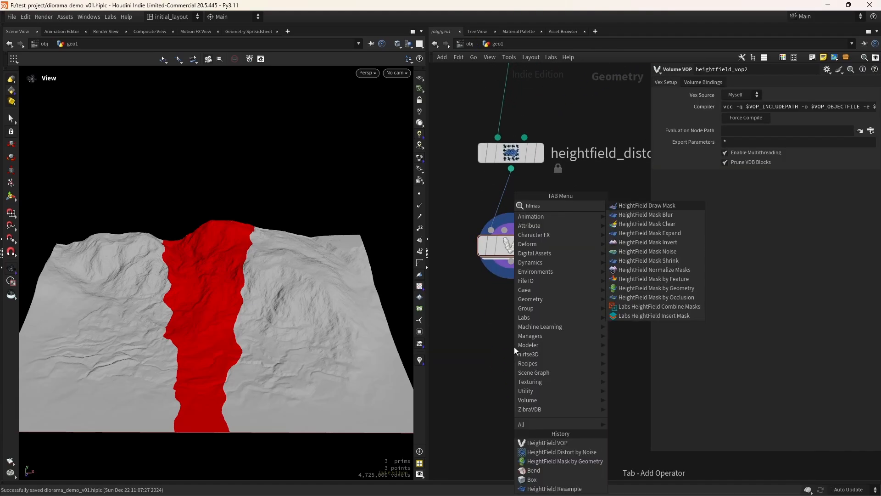
type("kb")
key("Return")
left_click(516, 350)
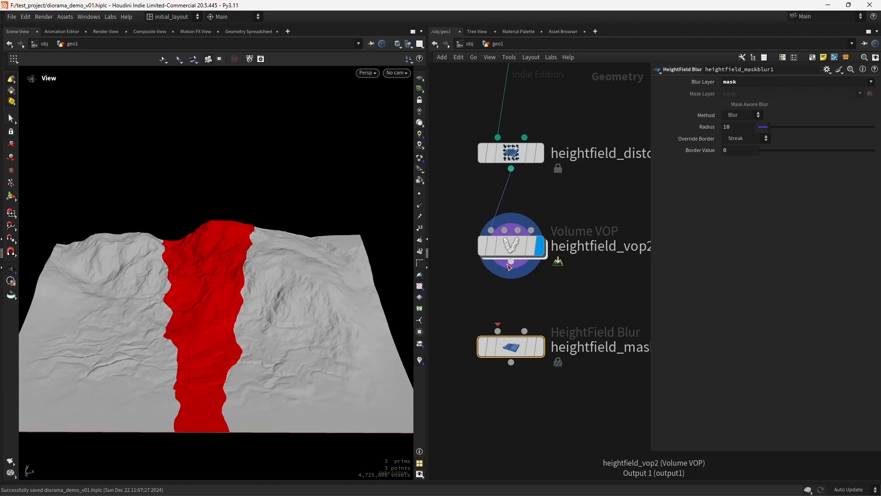
left_click(534, 310)
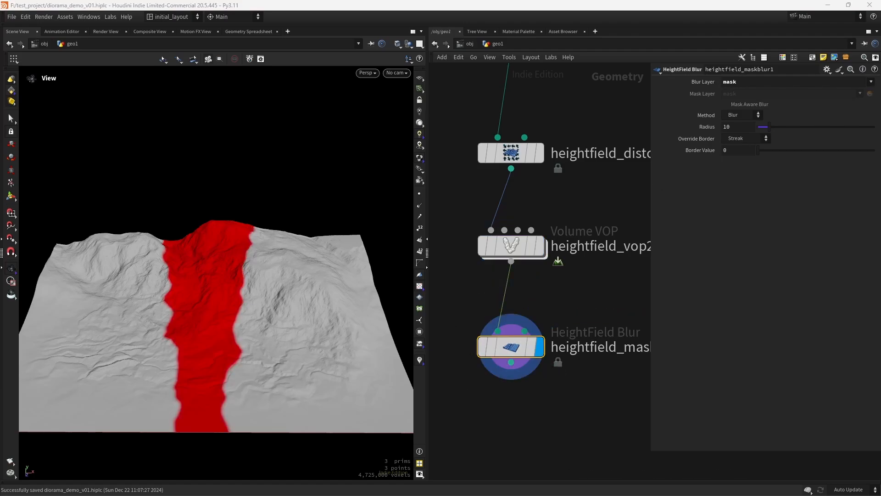
left_click_drag(736, 128, 610, 140)
type("80")
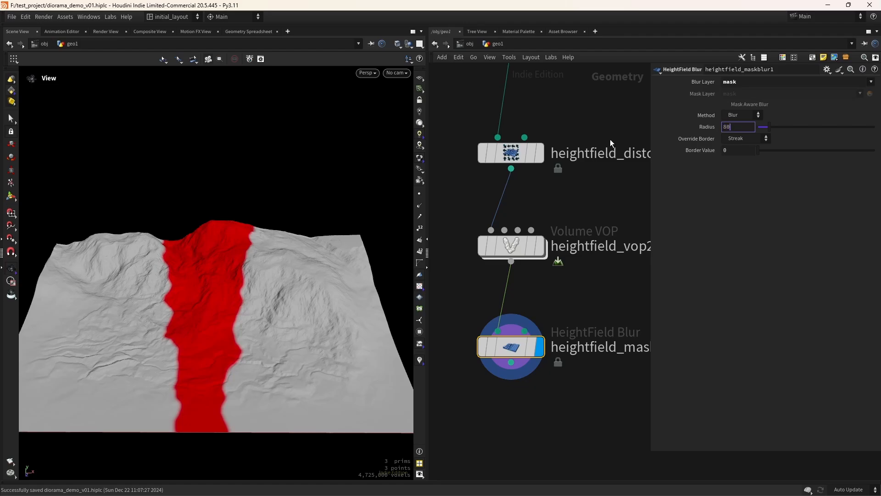
key("Return")
scroll(510, 371, "down", 3)
Add a HeightField Remap with the blurred mask wired into both inputs, and display it
key("Tab")
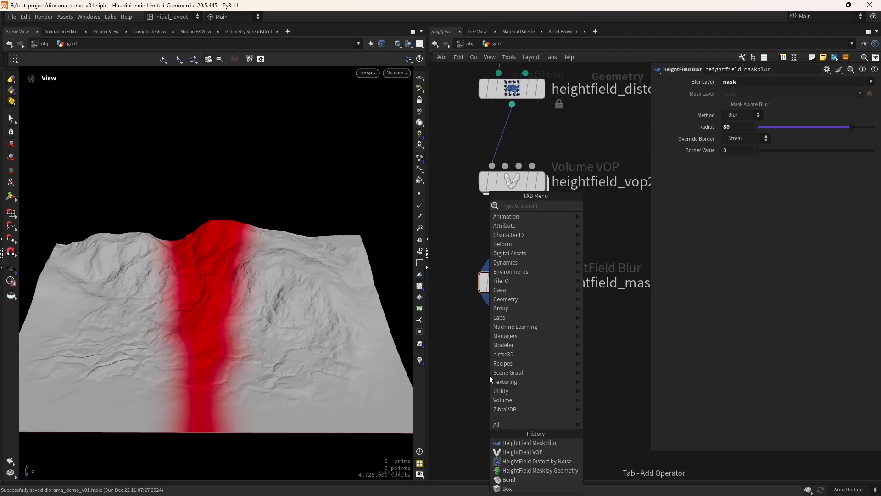
type("hfrem")
key("Return")
left_click(490, 376)
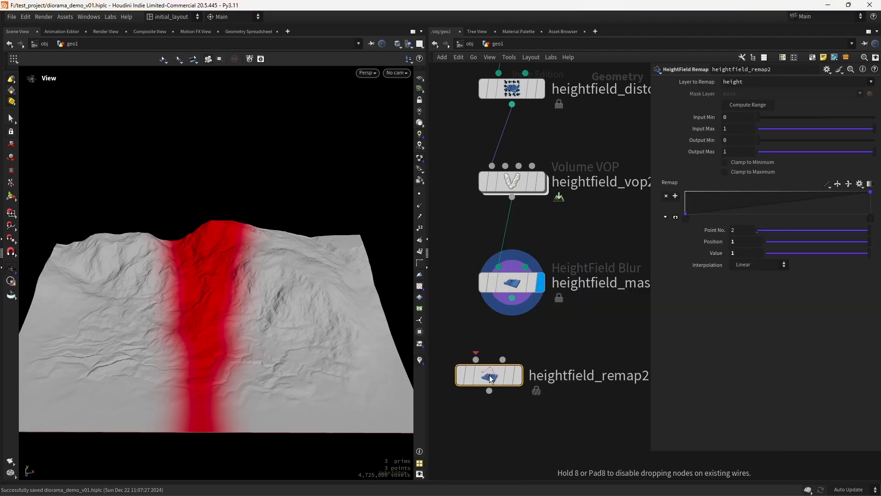
left_click_drag(240, 366, 215, 301)
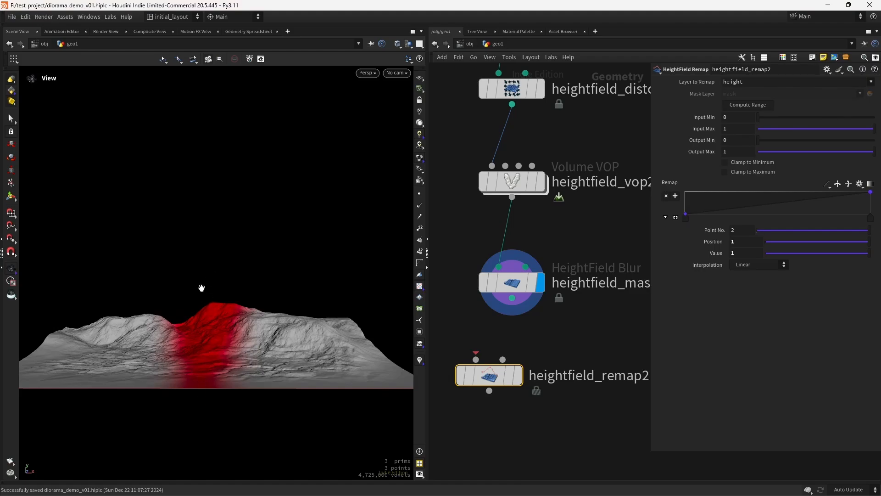
left_click_drag(512, 298, 517, 390)
mouse_move(543, 385)
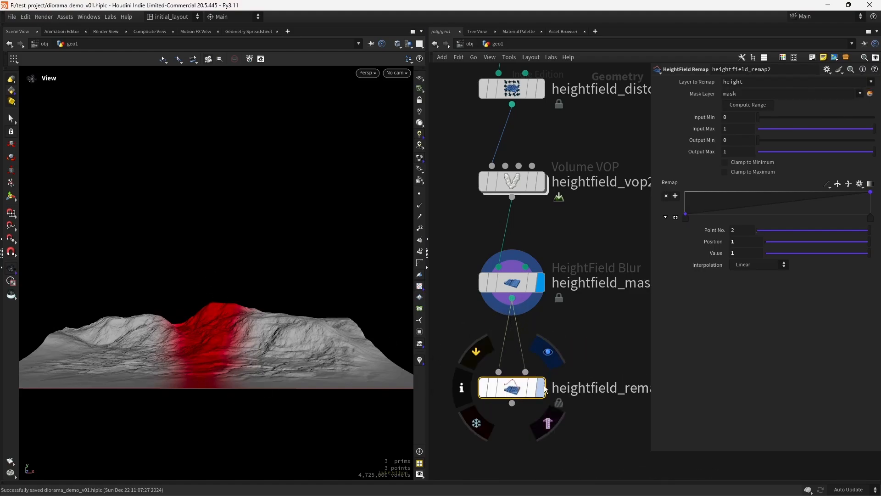
left_click(550, 361)
Compute the range, enable both clamps, link Output Max to Output Min, and set it to -15
left_click(740, 109)
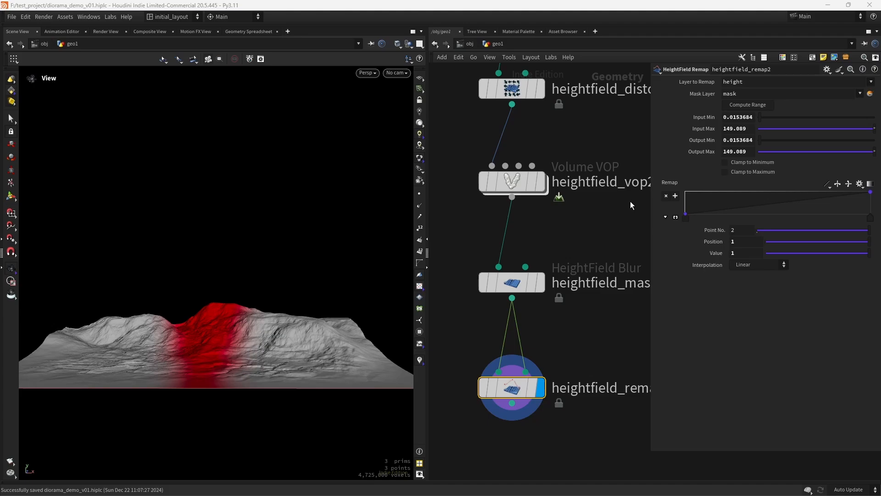
left_click(748, 165)
left_click(744, 172)
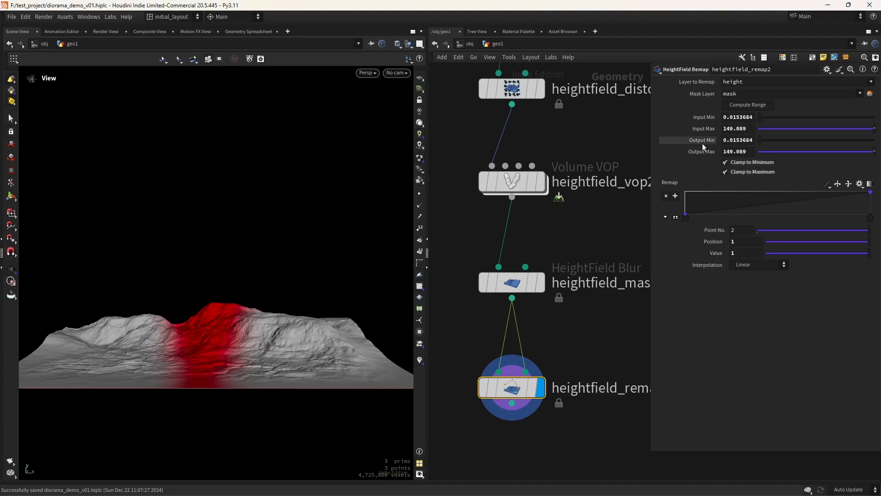
right_click(702, 146)
left_click(722, 210)
right_click(703, 153)
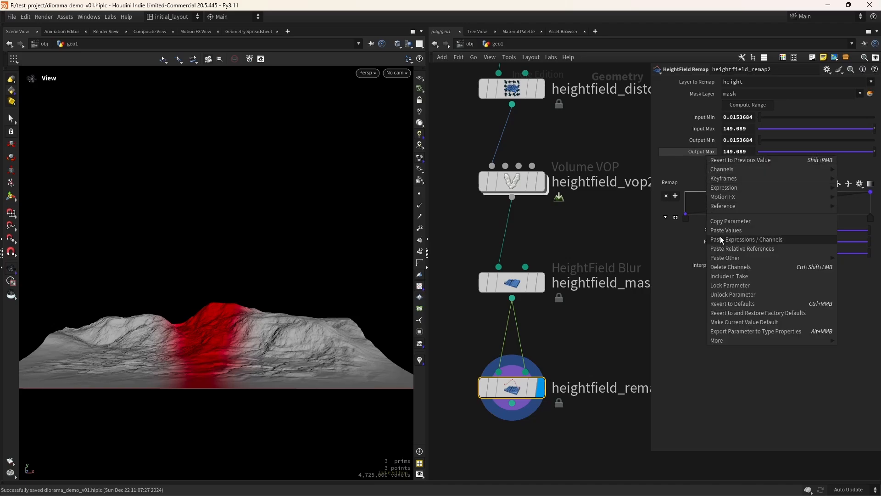
left_click(721, 239)
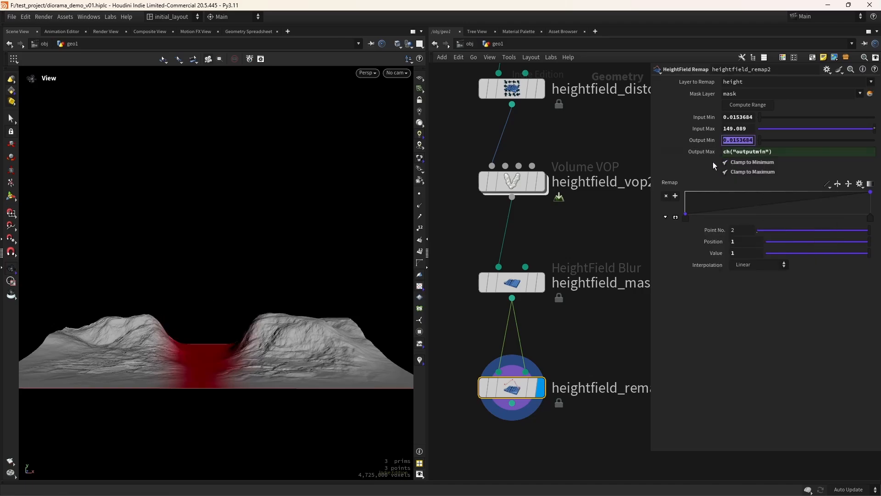
type("-15")
key("Return")
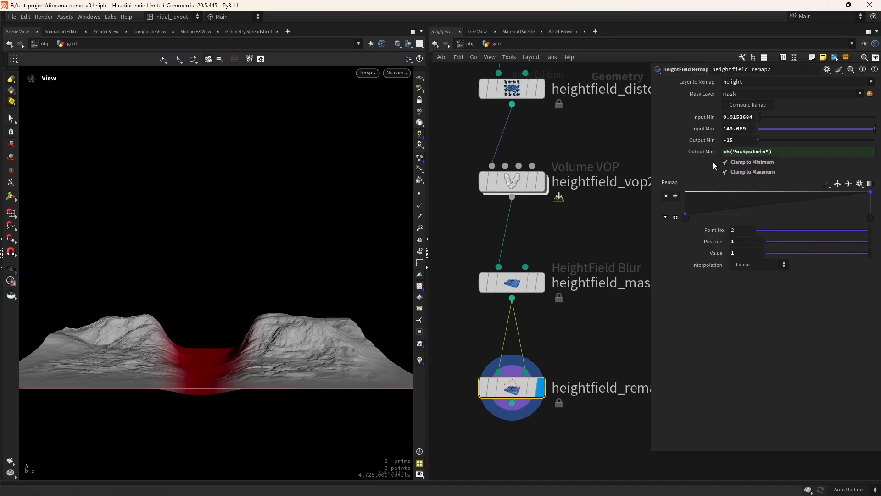
Orbit and zoom around the carved flat-bottomed valley to inspect it
left_click_drag(241, 344, 262, 370)
scroll(262, 367, "up", 4)
middle_click_drag(262, 367, 250, 294)
left_click_drag(250, 293, 201, 413)
right_click_drag(227, 410, 155, 338)
left_click_drag(156, 338, 224, 288)
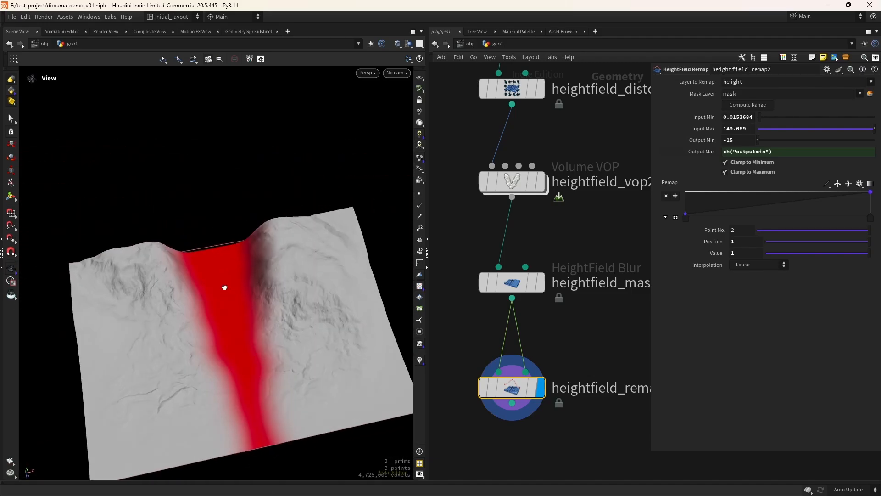
right_click_drag(224, 287, 257, 279)
left_click_drag(257, 278, 229, 314)
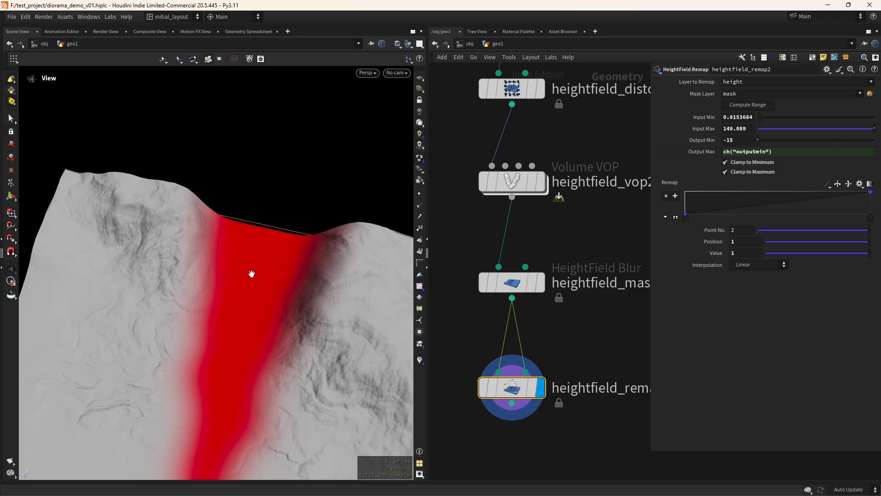
left_click_drag(252, 274, 260, 243)
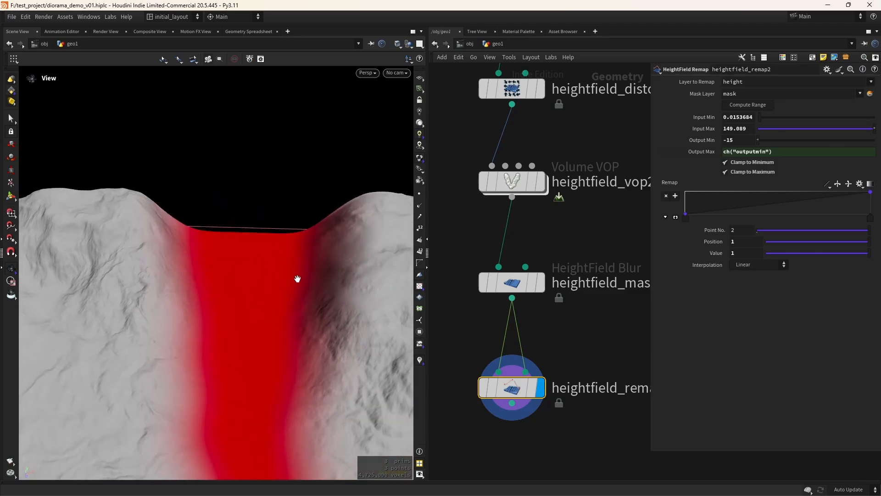
left_click_drag(297, 278, 248, 307)
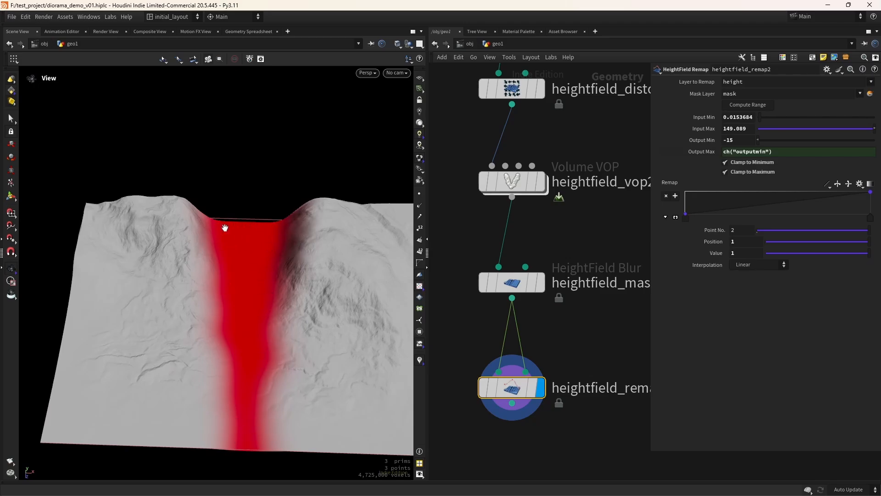
left_click_drag(246, 278, 149, 294)
scroll(240, 329, "up", 2)
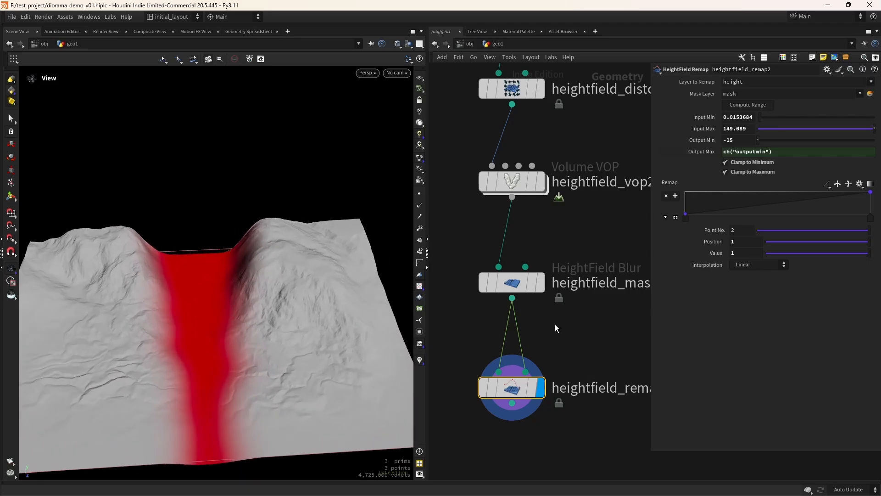
middle_click_drag(555, 327, 520, 361)
Inside heightfield_vop2, add a new bind node named mask_z
double_click(514, 249)
scroll(559, 357, "down", 4)
scroll(524, 360, "up", 2)
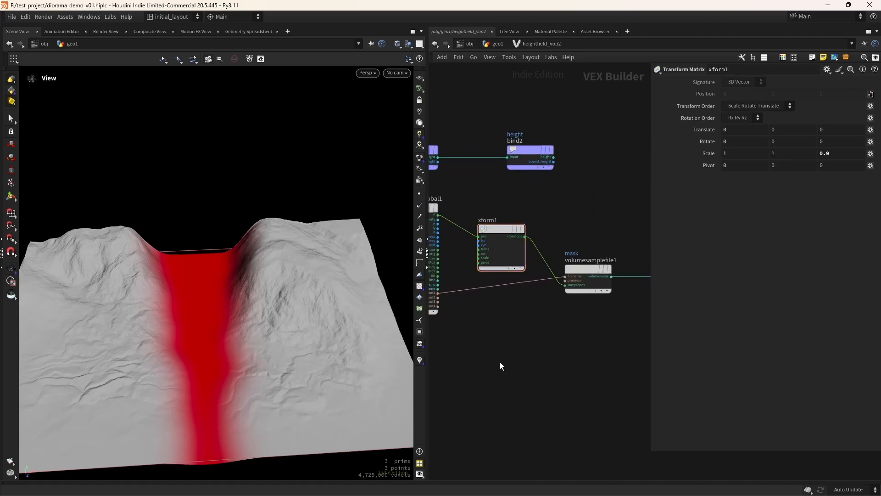
key("Tab")
type("bind")
key("Return")
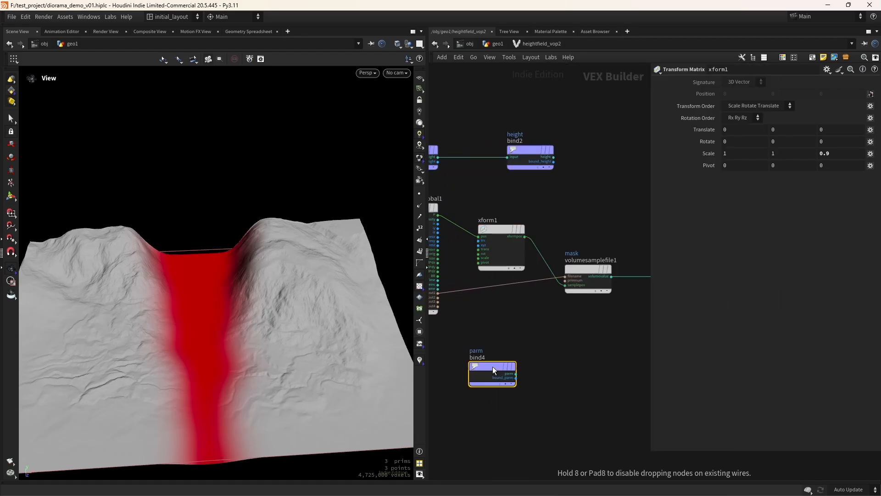
left_click(492, 366)
double_click(730, 82)
type("mask")
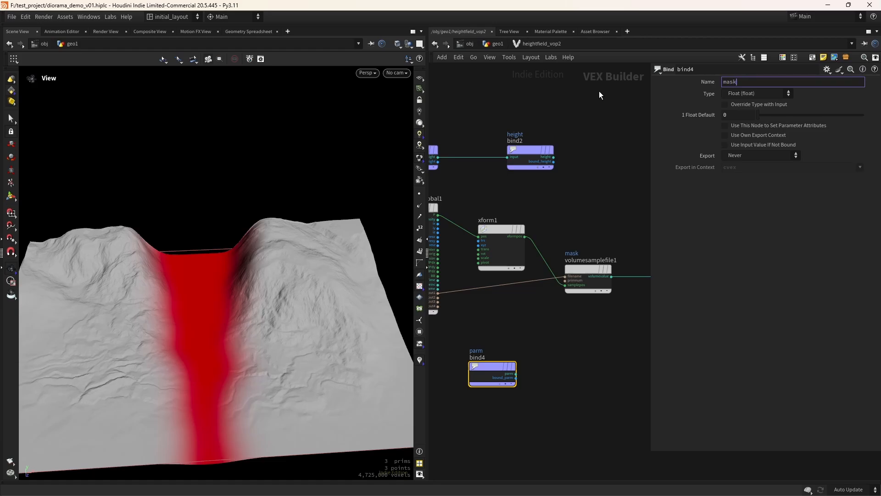
type("_z")
key("Return")
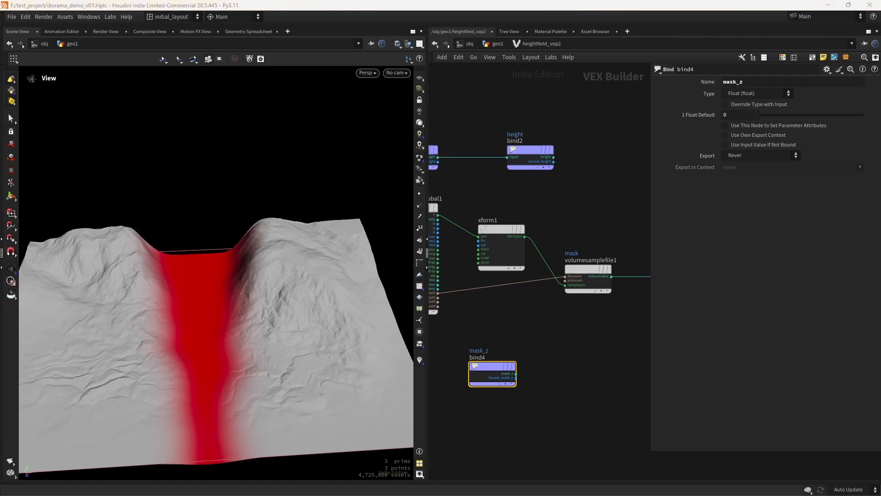
Add a Fit Range node fit1 with mask_z feeding its value input
middle_click_drag(557, 373, 493, 368)
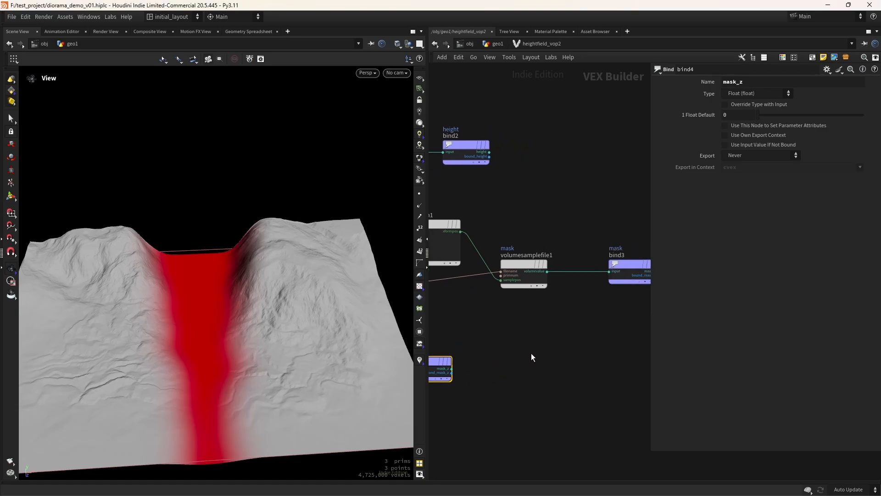
key("Tab")
type("frange")
key("Return")
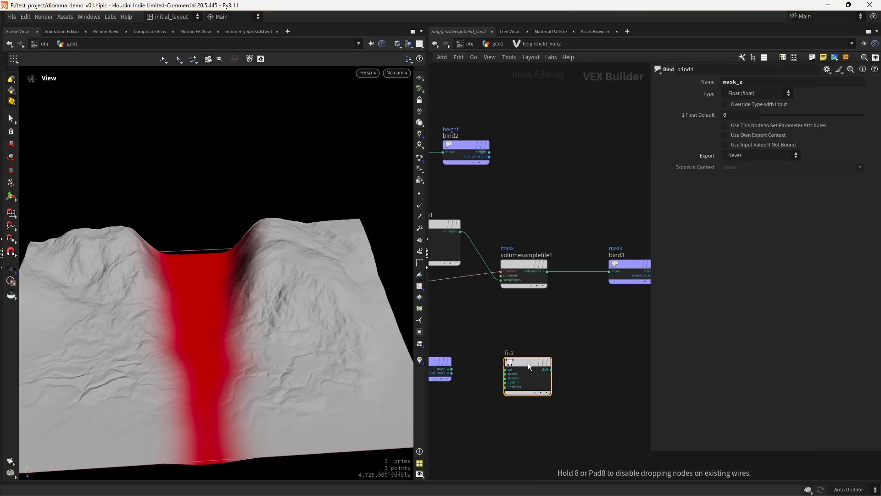
left_click(528, 362)
left_click(451, 369)
left_click(505, 369)
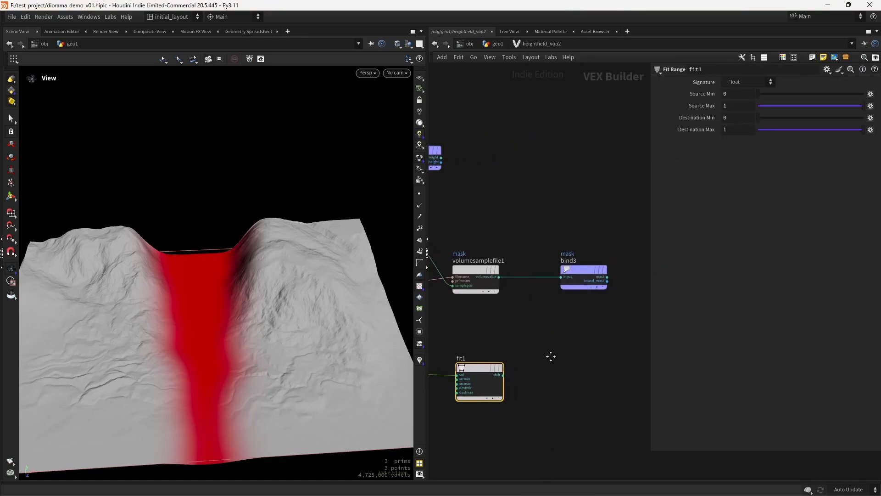
Splice multiply1 between volumesamplefile1 and bind3, with fit1 as its second input
left_click_drag(571, 271, 623, 270)
left_click(531, 318)
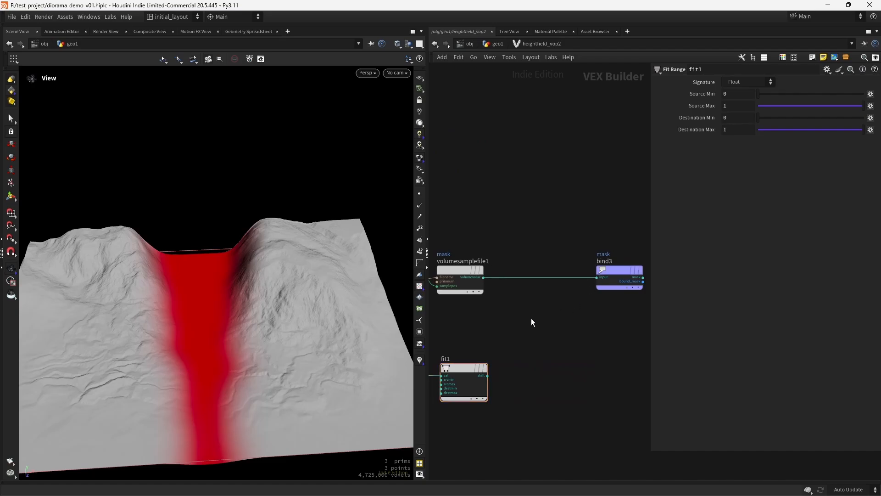
key("Tab")
type("mult")
key("Return")
left_click(531, 318)
mouse_move(531, 318)
left_mouse_down()
mouse_move(521, 317)
mouse_move(535, 307)
left_mouse_up()
left_click(487, 376)
left_click(522, 294)
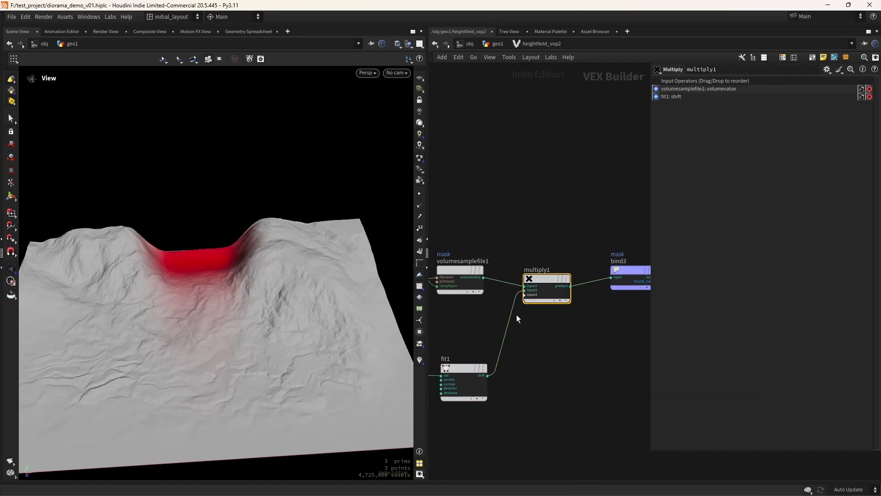
Insert complement1 on the wire between mask_z and fit1 to invert the mask
mouse_move(242, 334)
left_mouse_down()
mouse_move(265, 325)
mouse_move(256, 329)
left_mouse_up()
middle_click_drag(470, 342, 642, 307)
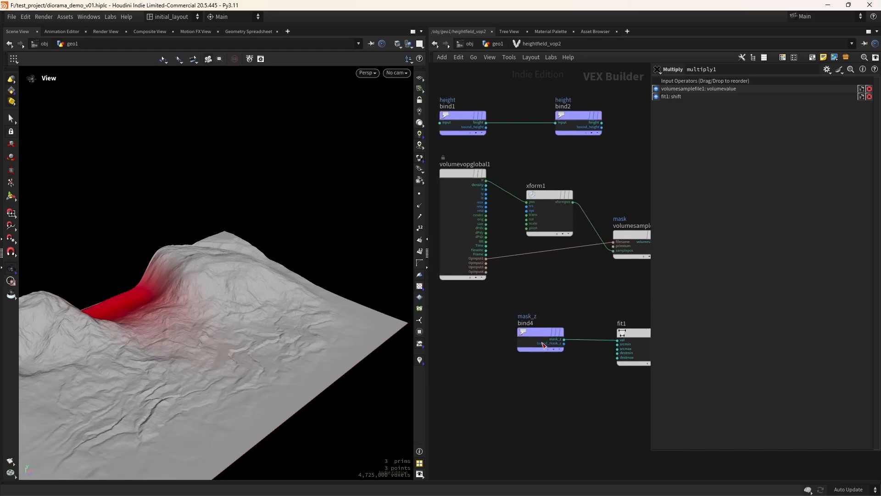
left_click_drag(543, 346, 494, 347)
key("Tab")
type("comple")
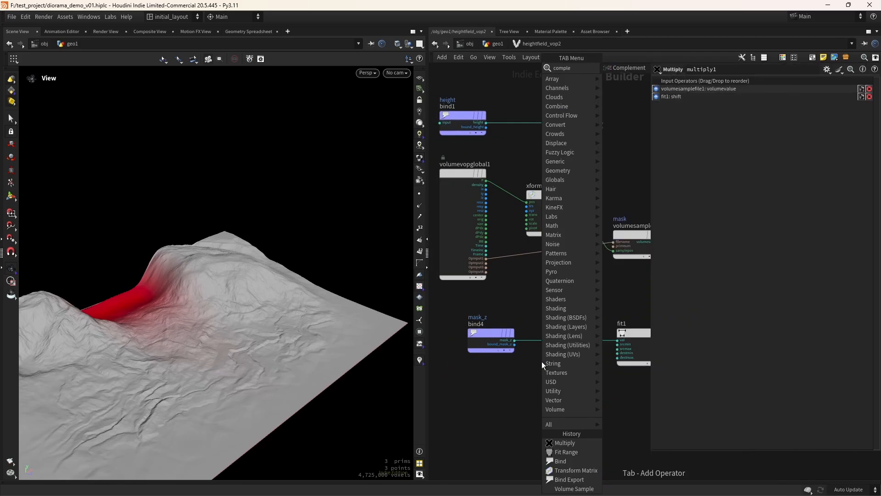
key("Return")
left_click(578, 342)
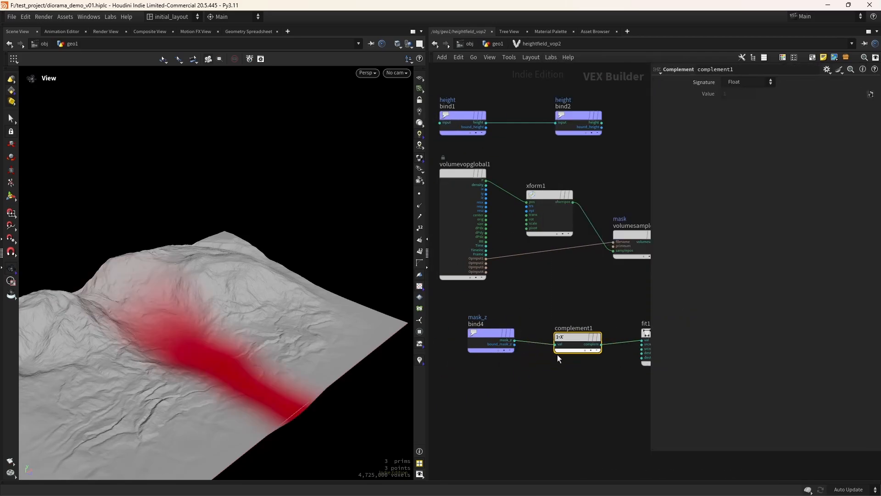
Set fit1's Destination Min to 0.722 and Source Max to 0.257
mouse_move(203, 332)
left_mouse_down()
mouse_move(157, 325)
mouse_move(193, 339)
left_mouse_up()
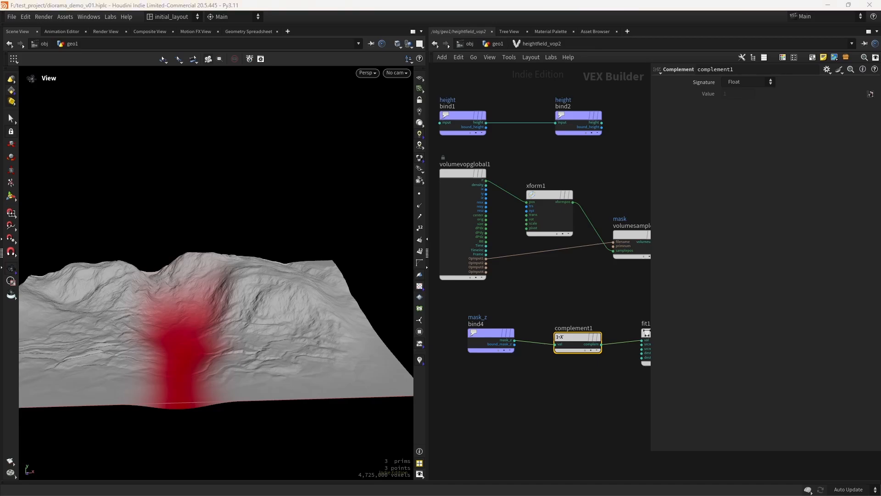
middle_click_drag(618, 384, 477, 389)
left_click_drag(540, 405, 516, 313)
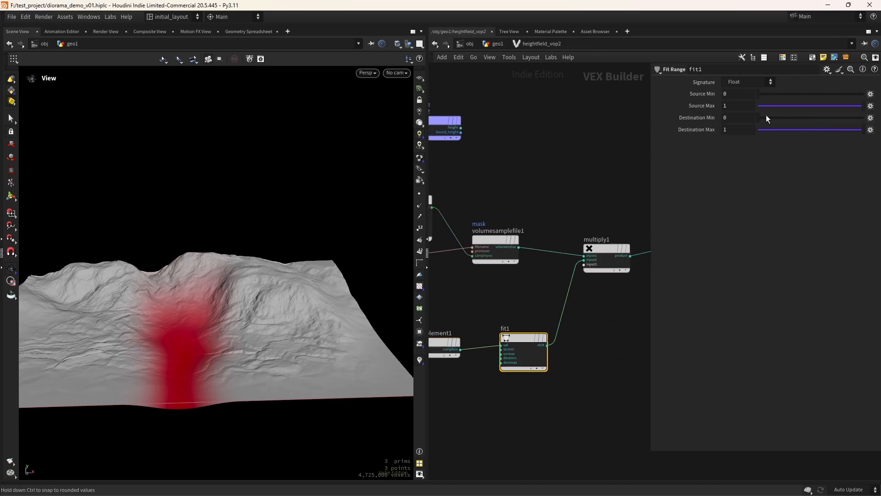
left_click_drag(810, 117, 795, 108)
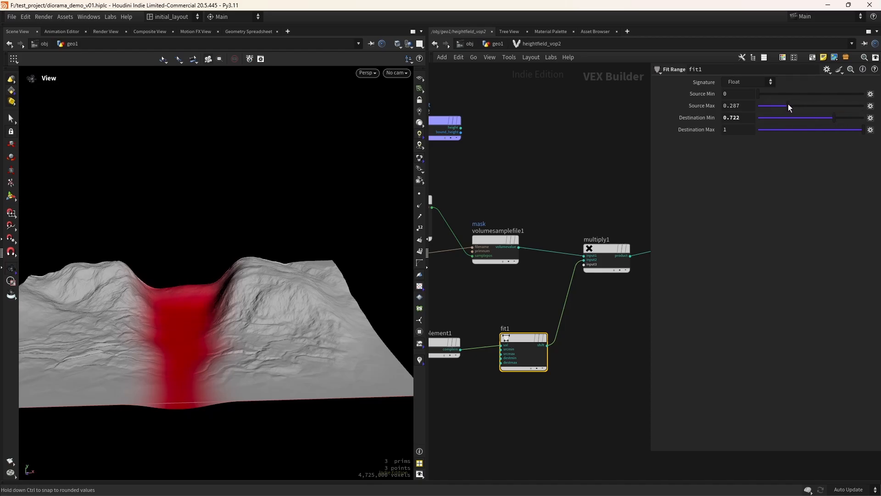
left_click_drag(789, 105, 784, 115)
left_click_drag(234, 331, 207, 297)
Check the stronger valley mask in the viewport and save diorama_demo_v01.hiplc
left_click_drag(223, 328, 264, 354)
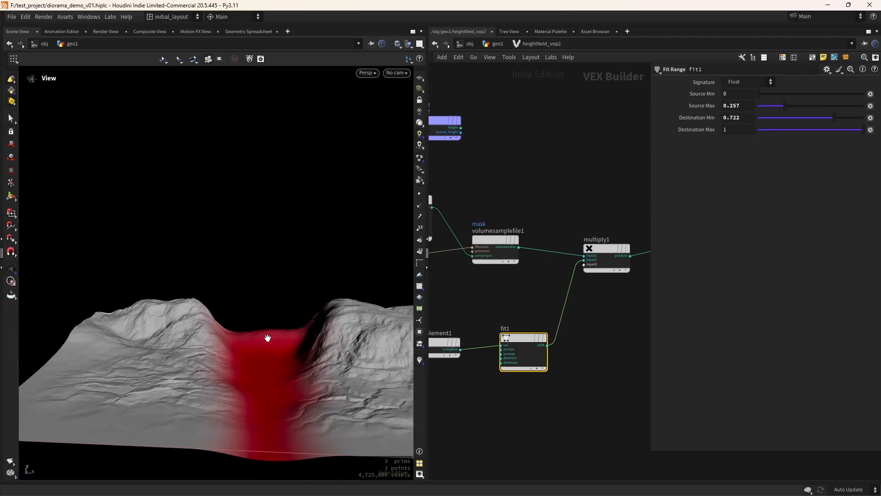
key("ctrl+s")
right_click_drag(268, 338, 253, 367)
middle_click_drag(253, 367, 232, 384)
Back in geo1, add a HeightField Mask Expand fed by the remap output
left_click(499, 44)
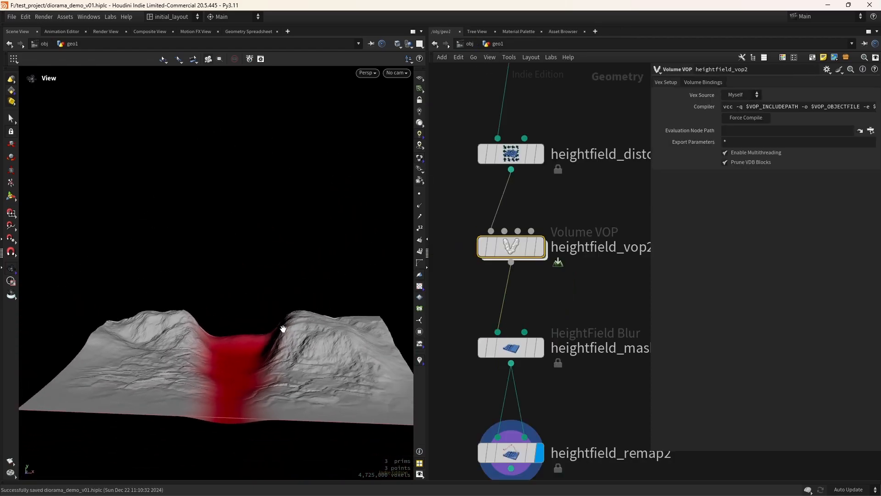
mouse_move(273, 331)
left_mouse_down()
mouse_move(273, 428)
mouse_move(270, 350)
mouse_move(287, 341)
left_mouse_up()
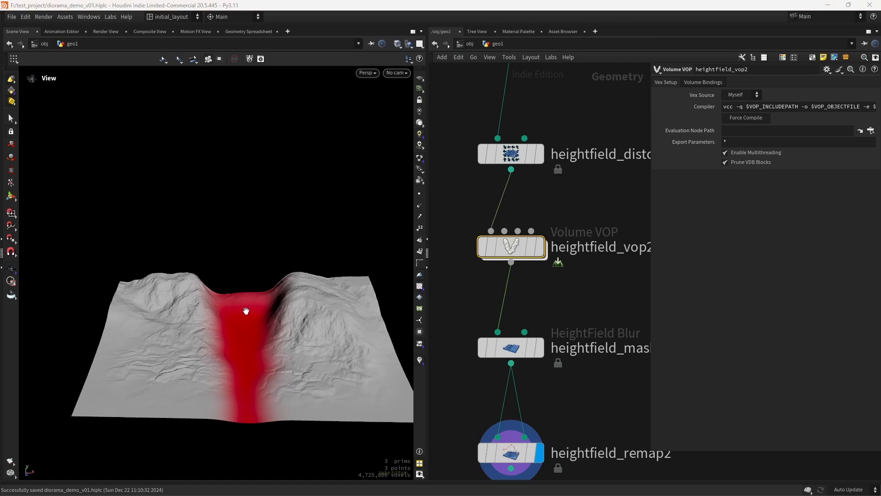
left_click_drag(230, 295, 247, 337)
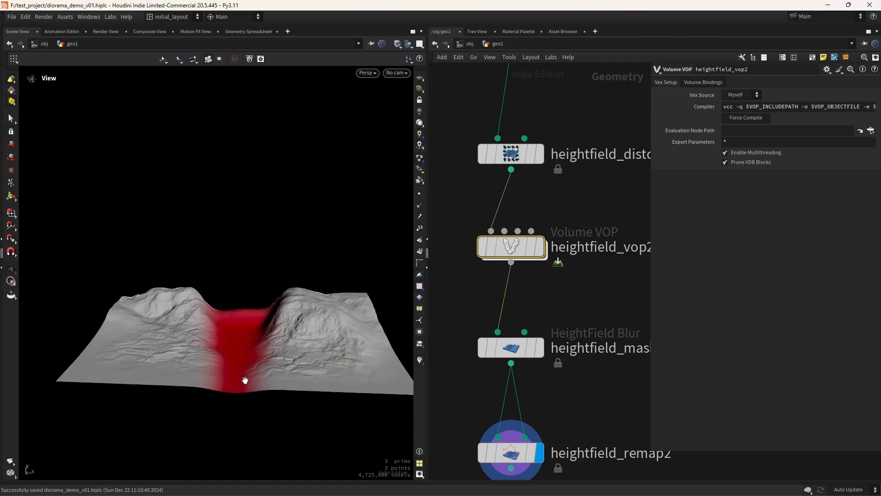
scroll(582, 277, "down", 5)
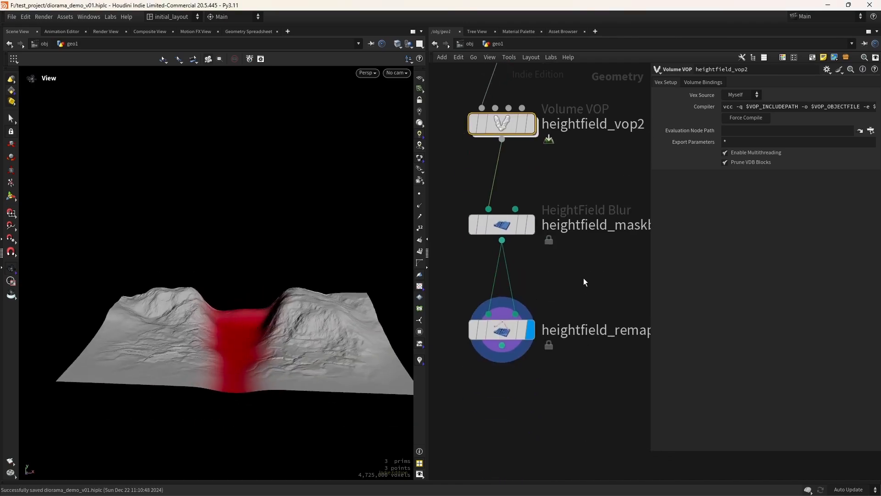
key("Tab")
type("maskex")
key("Return")
left_click(520, 362)
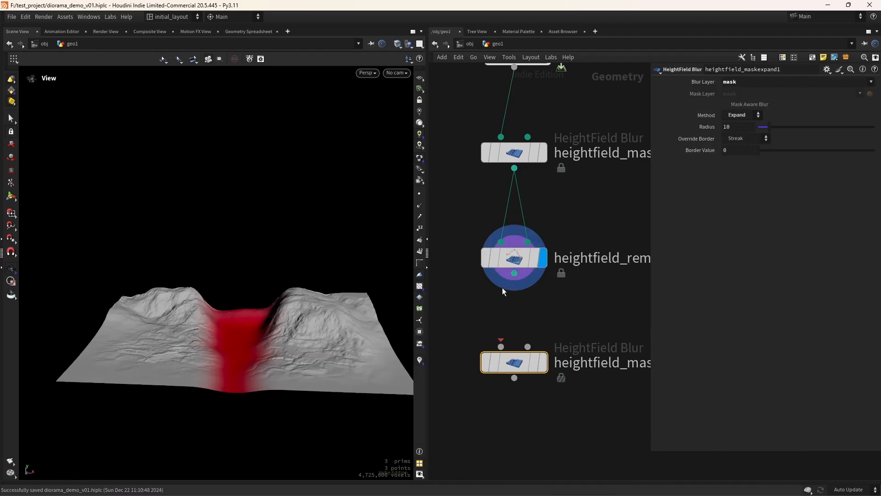
left_click_drag(514, 273, 501, 346)
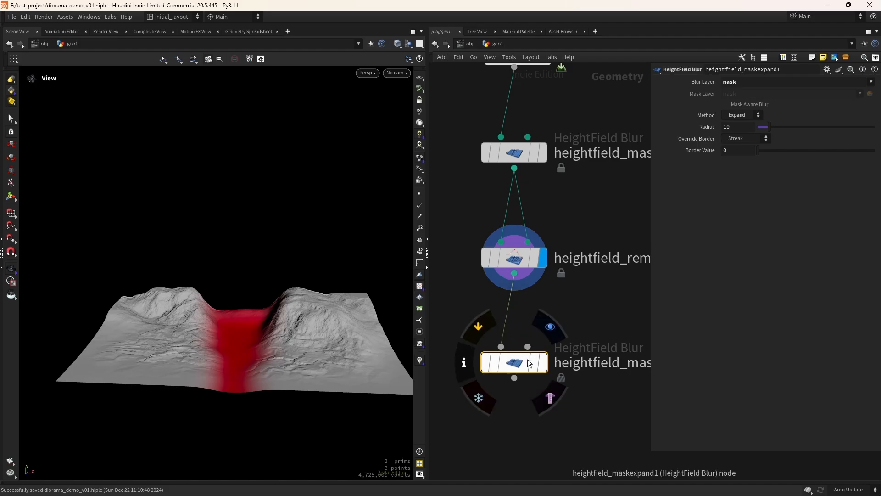
Display heightfield_maskexpand1 and set its Radius to 55
key("r")
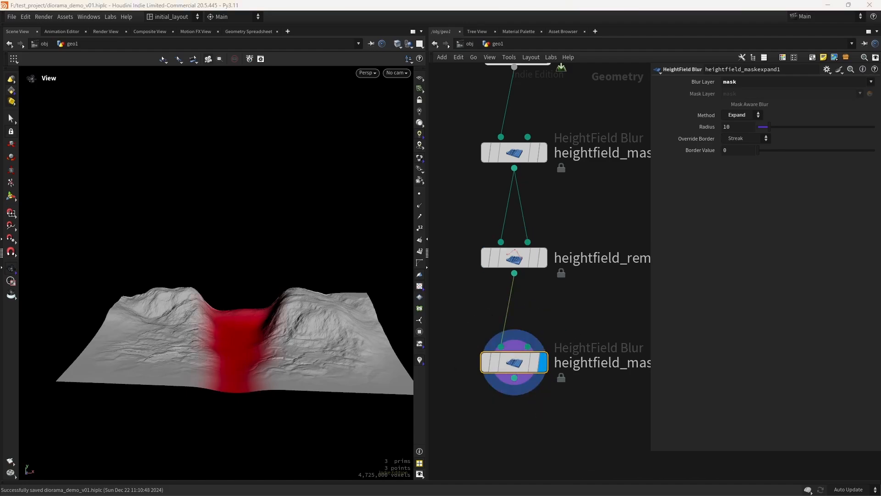
left_click_drag(734, 128, 622, 153)
type("55")
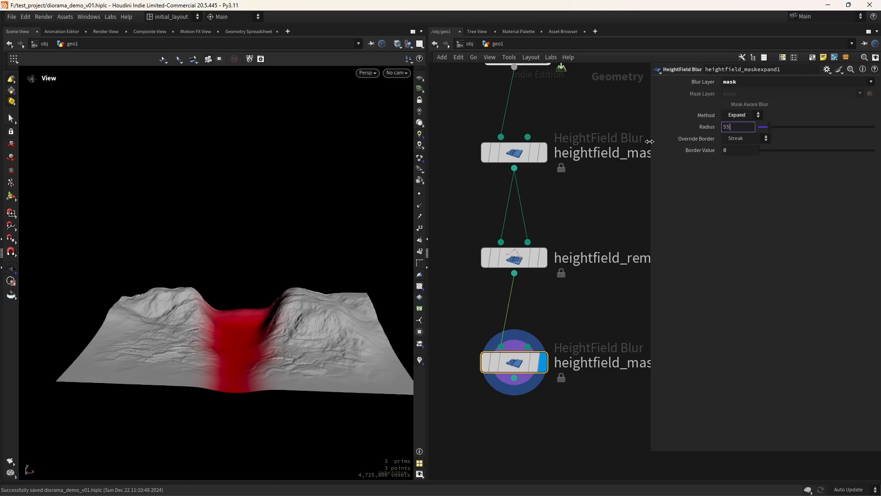
key("Return")
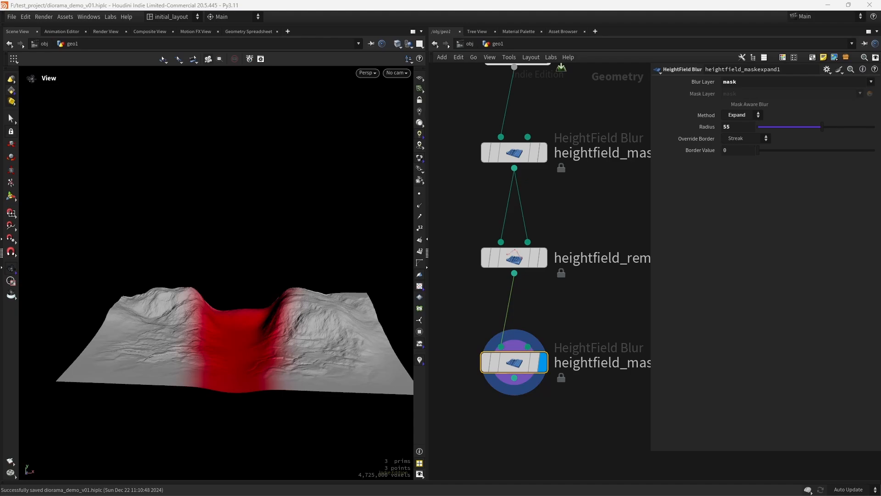
scroll(519, 344, "down", 2)
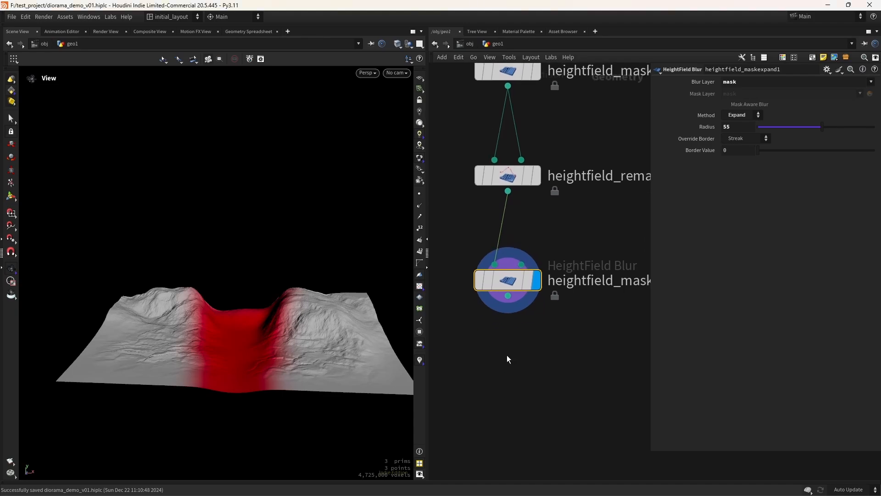
Add heightfield_noise3 below the mask expand, wired into both inputs and displayed
key("Tab")
type("hfno")
key("Return")
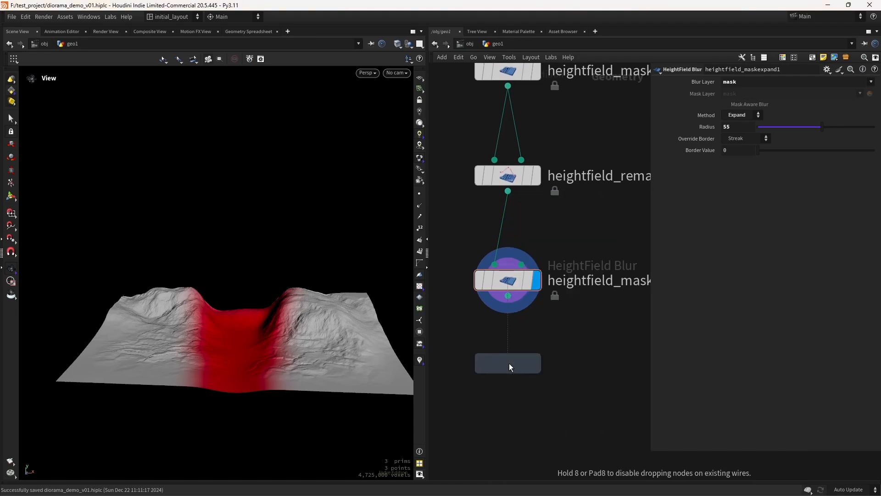
left_click(510, 365)
left_click_drag(508, 298, 501, 361)
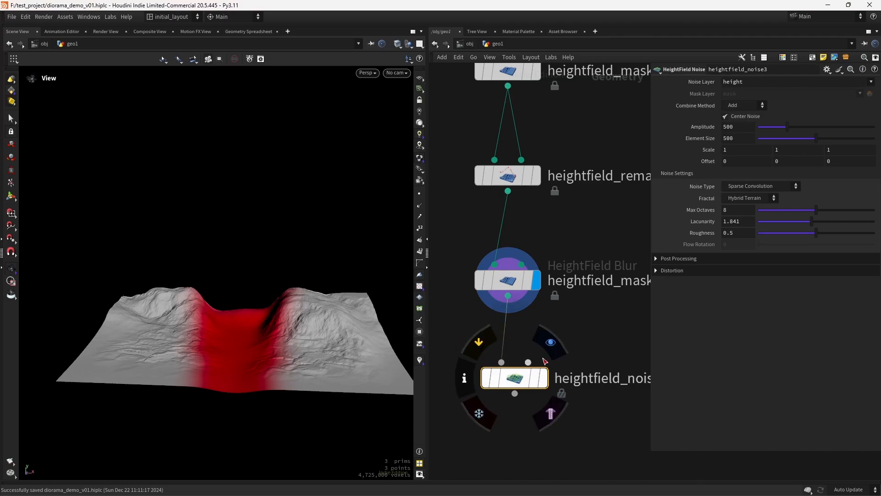
left_click(544, 378)
left_click_drag(507, 295, 539, 381)
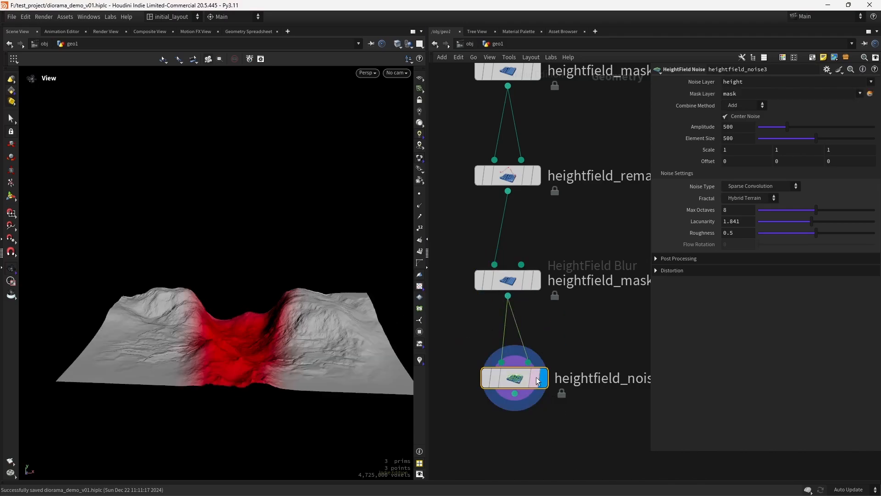
left_click_drag(339, 329, 265, 365)
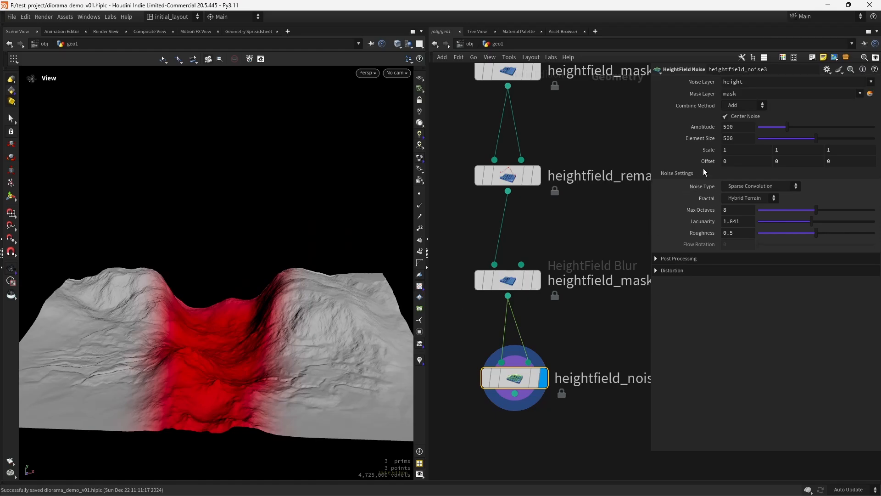
Set the noise Amplitude to 38.2 and Element Size to 96
left_click(735, 126)
type("38.2")
key("Tab")
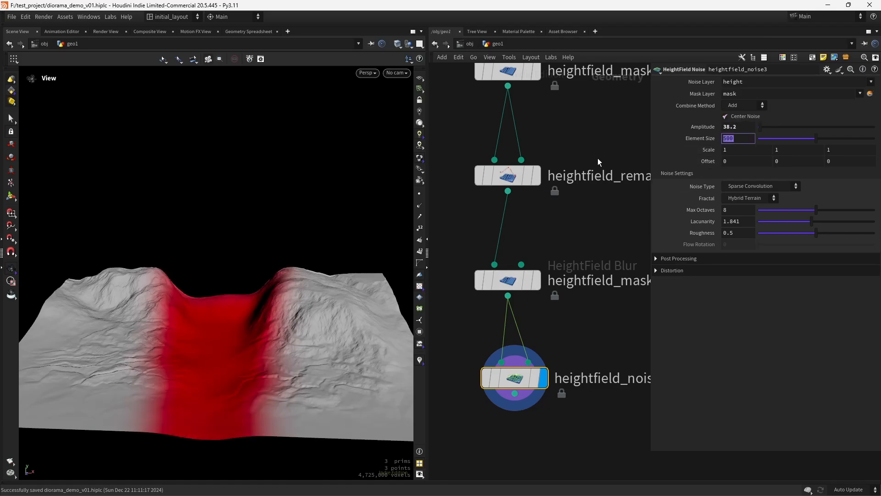
type("96")
key("Tab")
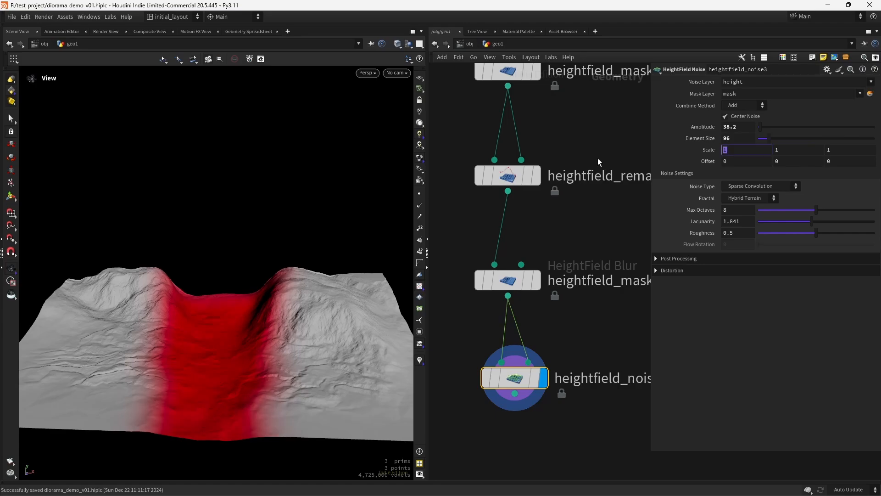
right_click_drag(249, 366, 295, 342)
left_click_drag(295, 343, 264, 409)
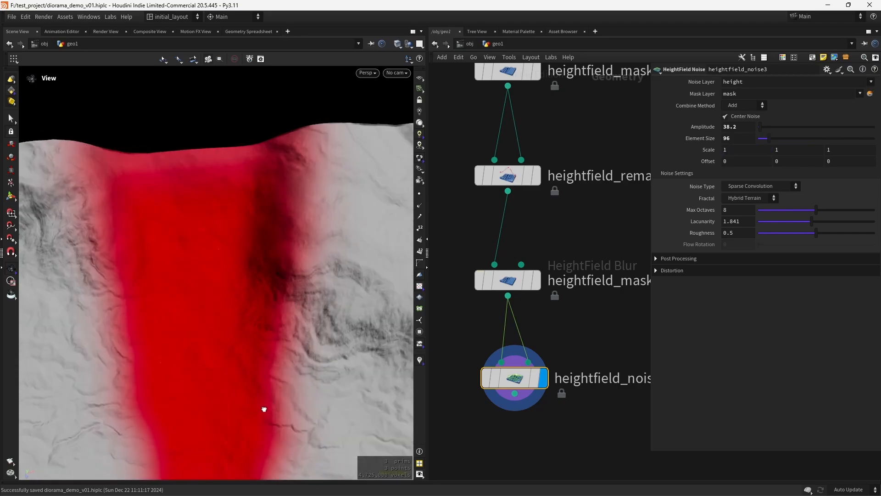
right_click_drag(264, 409, 235, 385)
middle_click_drag(235, 384, 244, 351)
Add a HeightField Distort by Noise node below heightfield_noise3
middle_click_drag(494, 460, 502, 357)
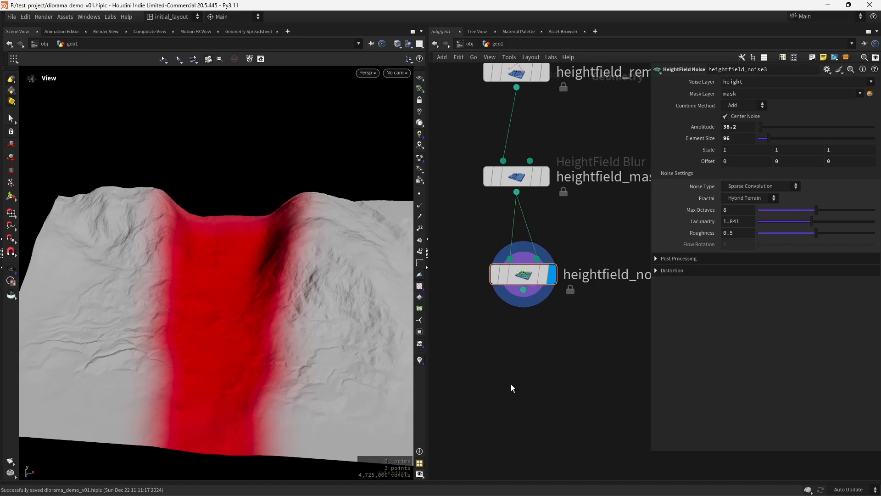
key("Tab")
type("hfdis")
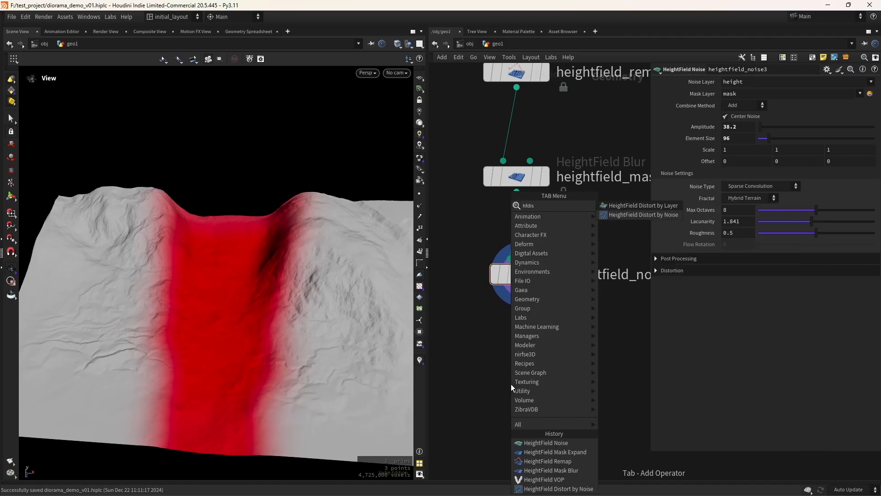
key("Down")
key("Return")
left_click(511, 384)
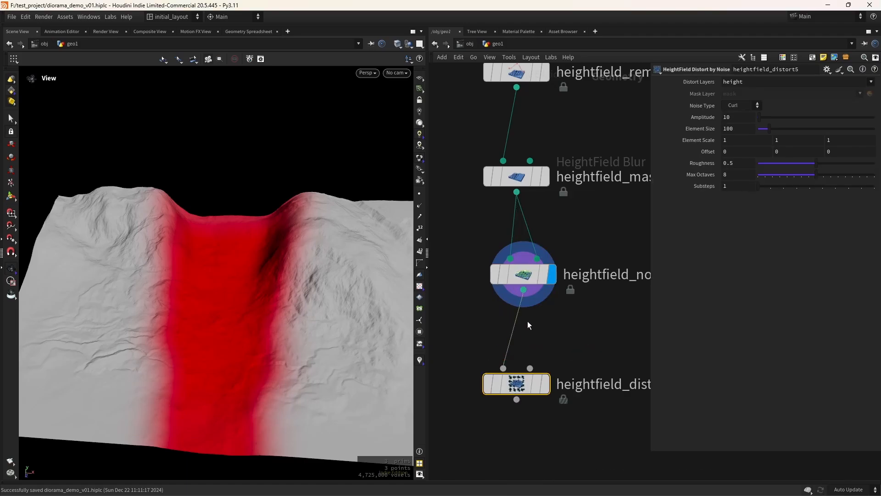
Wire heightfield_noise3 into the distort node's mask input and display the distorted terrain
left_click_drag(523, 290, 535, 374)
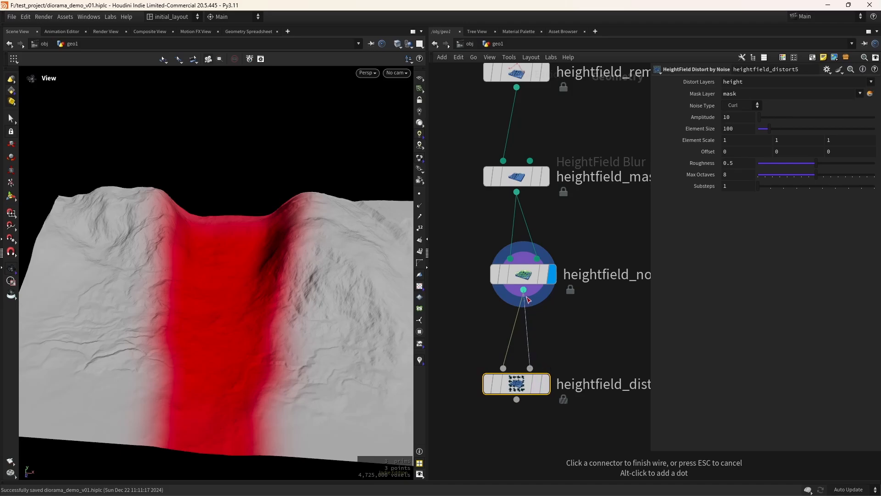
left_click(530, 368)
left_click(552, 354)
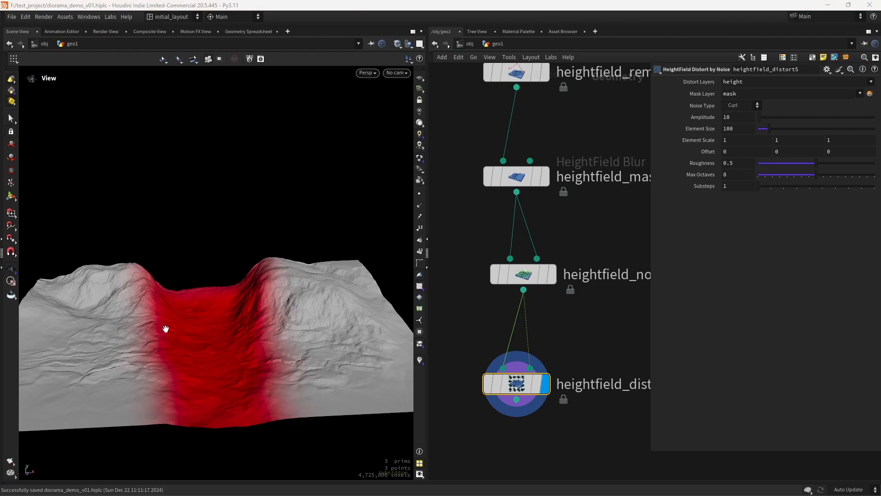
Set distortion Amplitude 36, Element Size 114 and Roughness 0.358
left_click_drag(738, 118, 603, 139)
type("3")
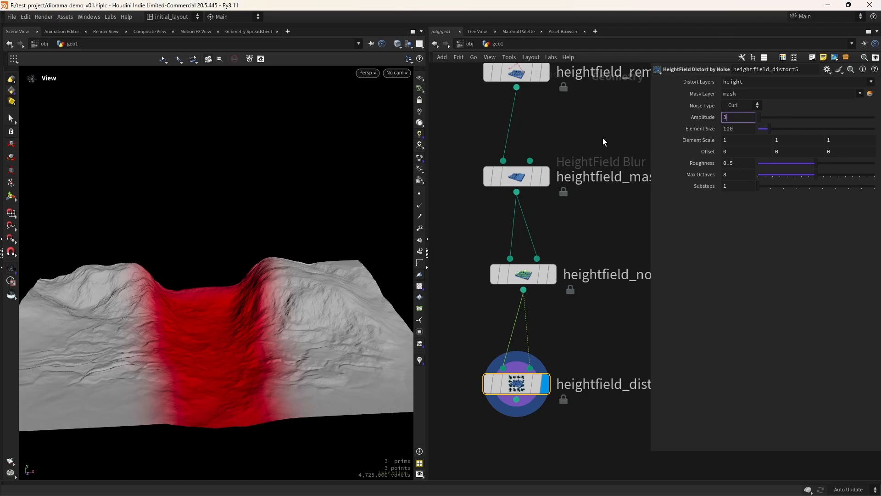
type("6")
key("Tab")
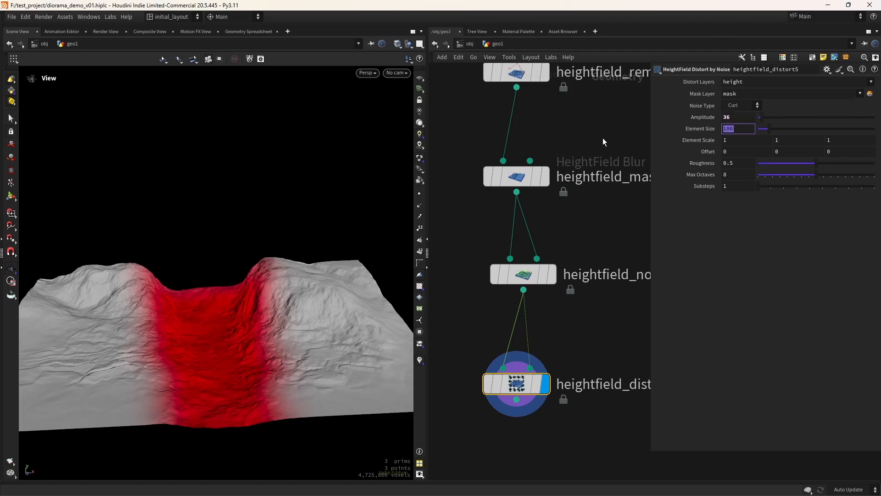
type("114")
key("Tab")
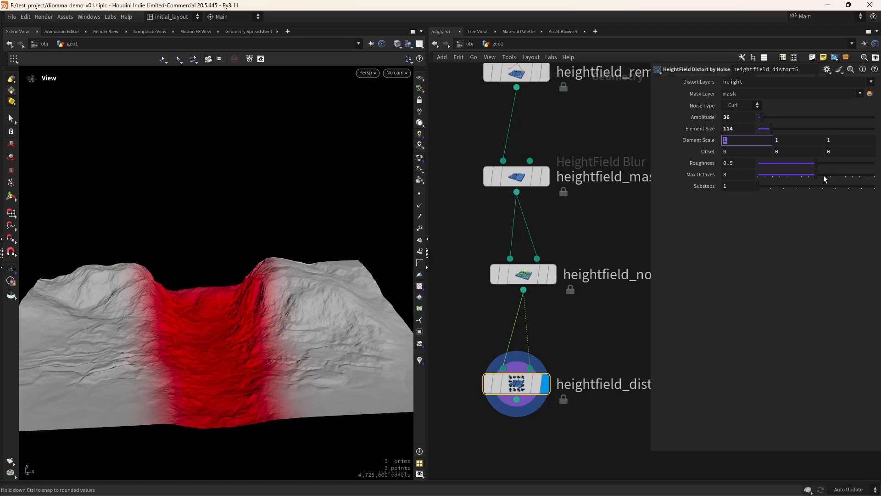
mouse_move(815, 163)
left_mouse_down()
mouse_move(789, 162)
mouse_move(800, 161)
left_mouse_up()
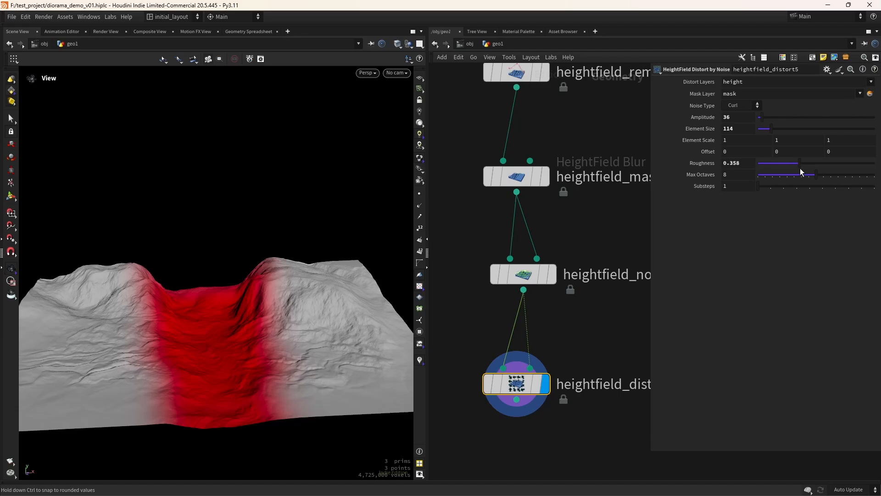
mouse_move(487, 347)
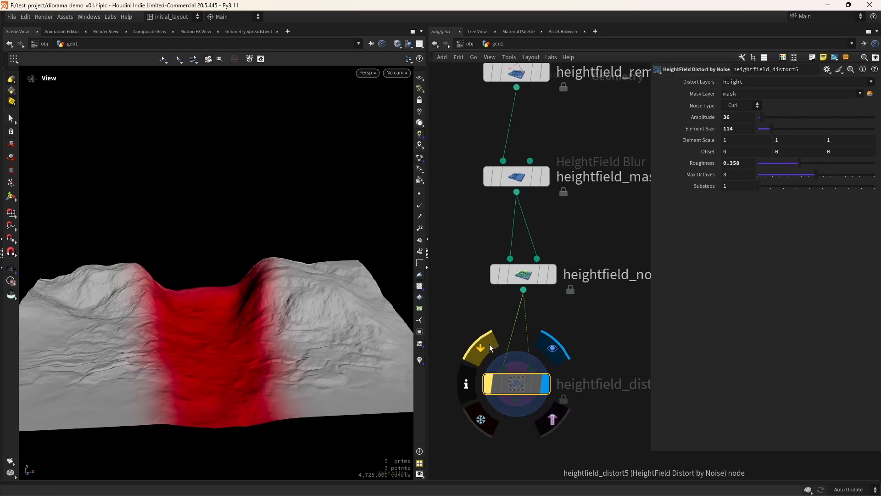
left_click_drag(235, 351, 244, 370)
scroll(215, 369, "up", 3)
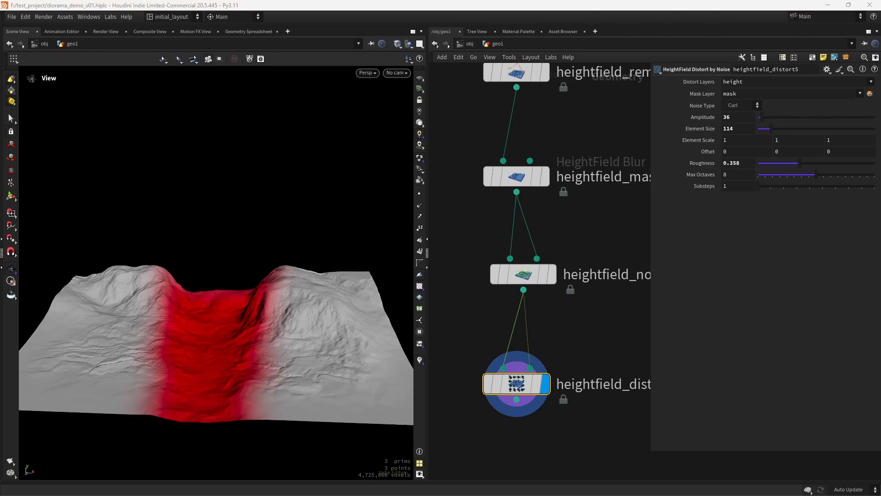
scroll(549, 356, "down", 4)
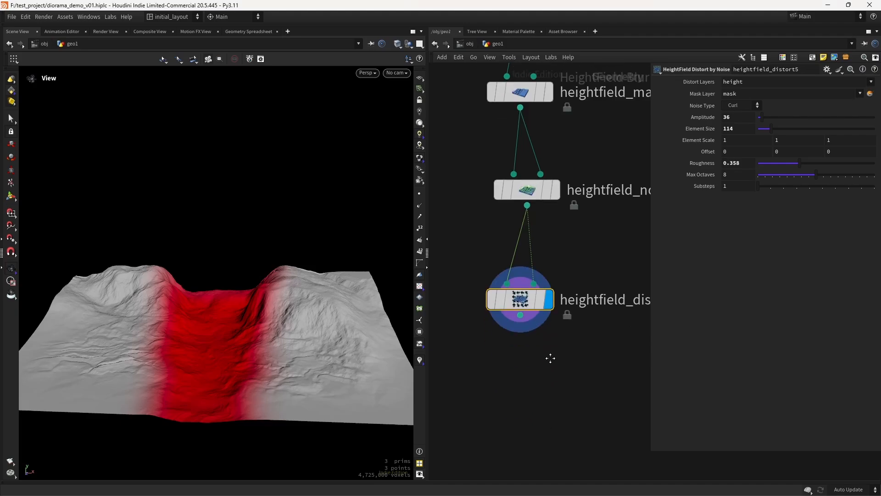
Add heightfield_maskshrink1 after heightfield_distort5, display it, and set Radius to 45
key("Tab")
type("masksh")
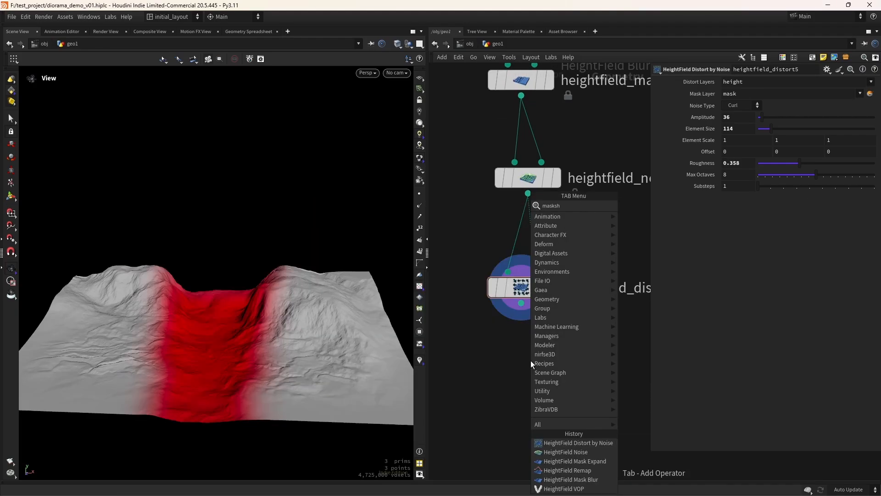
key("Return")
left_click(517, 389)
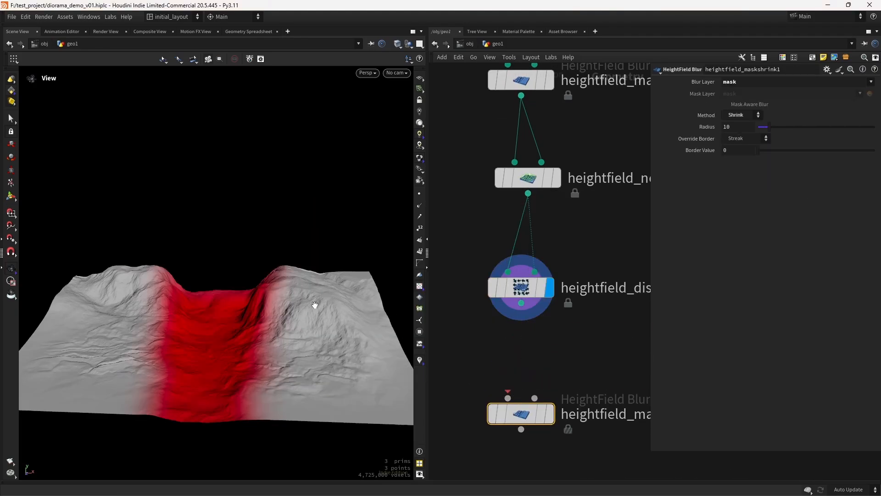
left_click_drag(521, 303, 498, 410)
mouse_move(522, 406)
left_click(550, 380)
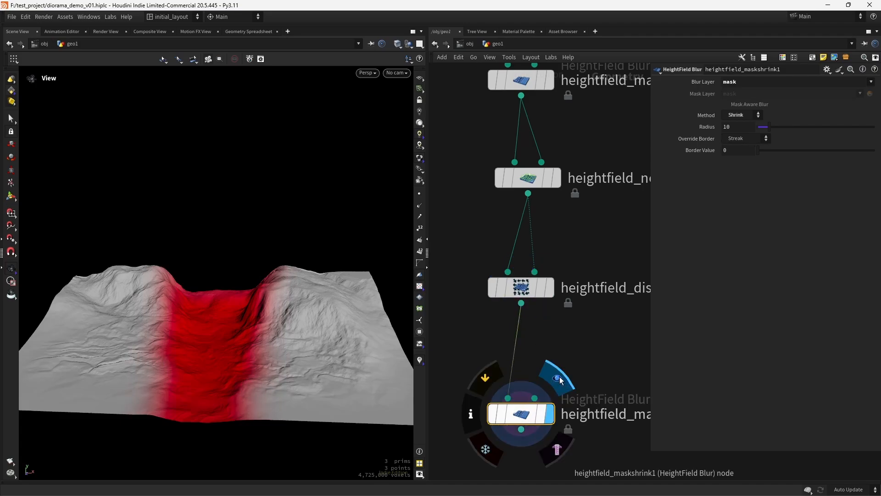
left_click(741, 125)
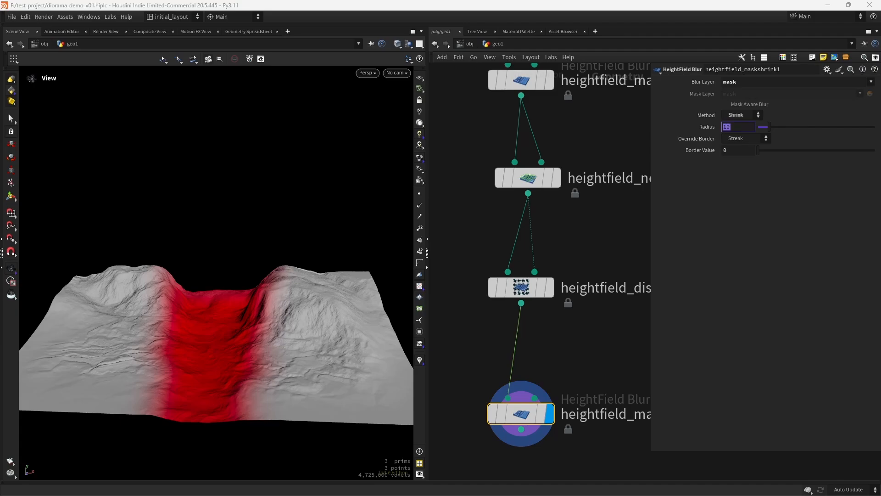
type("45")
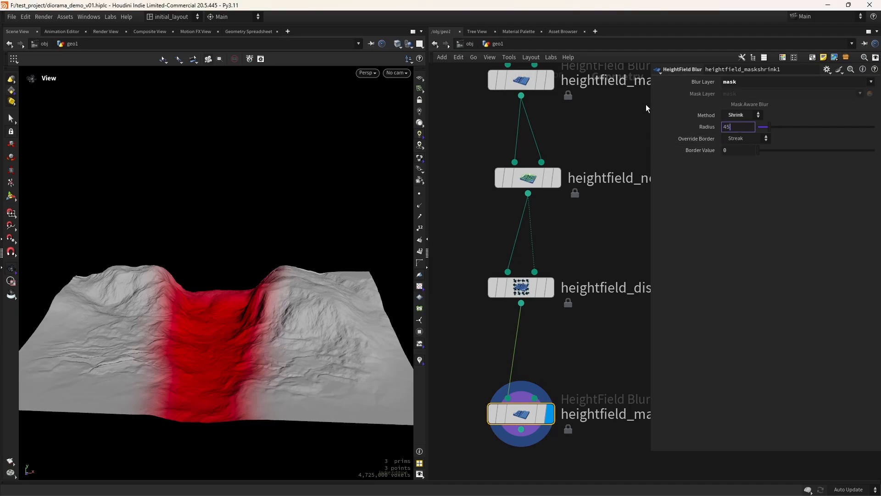
key("Return")
middle_click_drag(588, 341, 600, 225)
Add a HeightField Copy Layer under the shrink node, copying the mask into a 'river' layer, and display it
key("Tab")
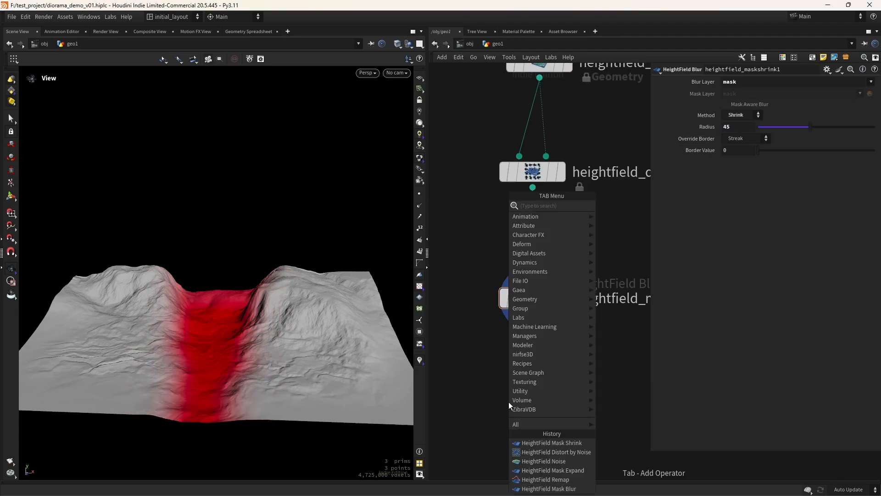
type("copy")
key("Down")
key("Down")
key("Down")
key("Down")
key("Down")
key("Down")
key("Down")
key("Down")
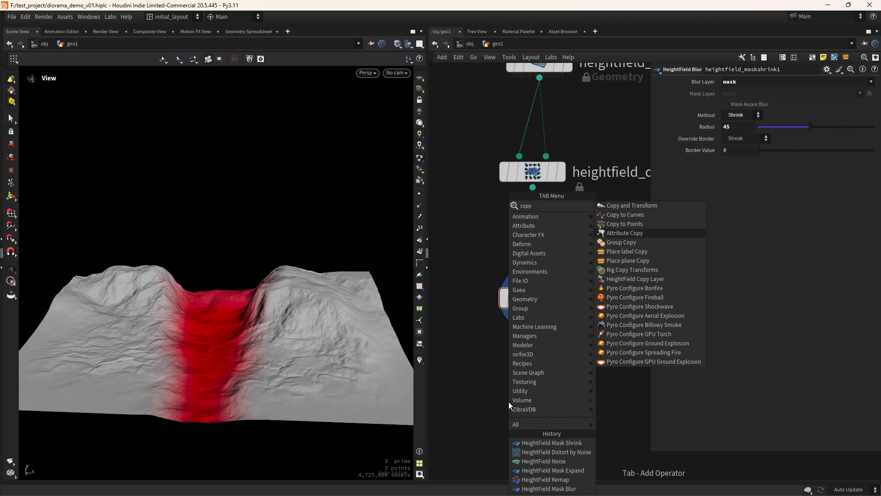
key("Return")
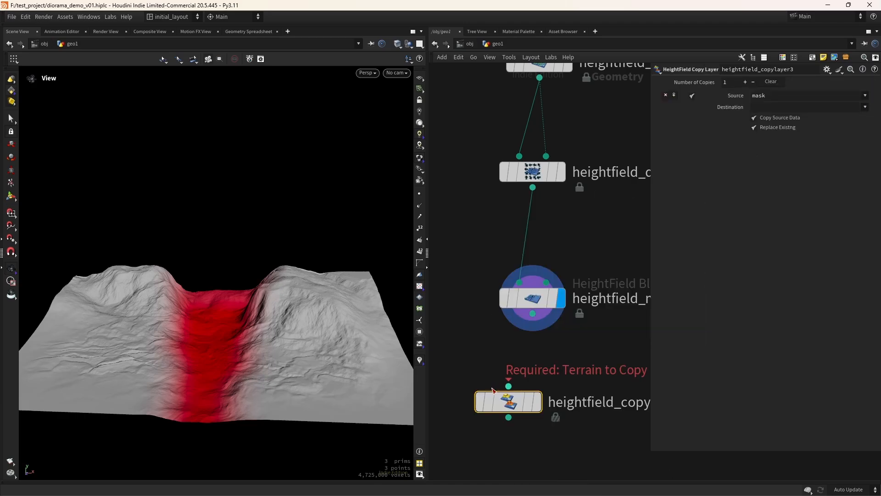
left_click_drag(506, 400, 530, 401)
left_click_drag(532, 314, 519, 399)
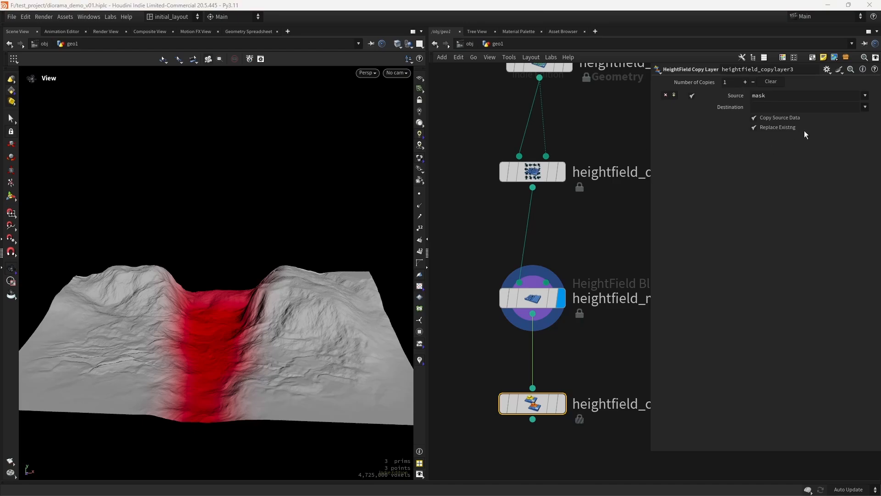
left_click(781, 108)
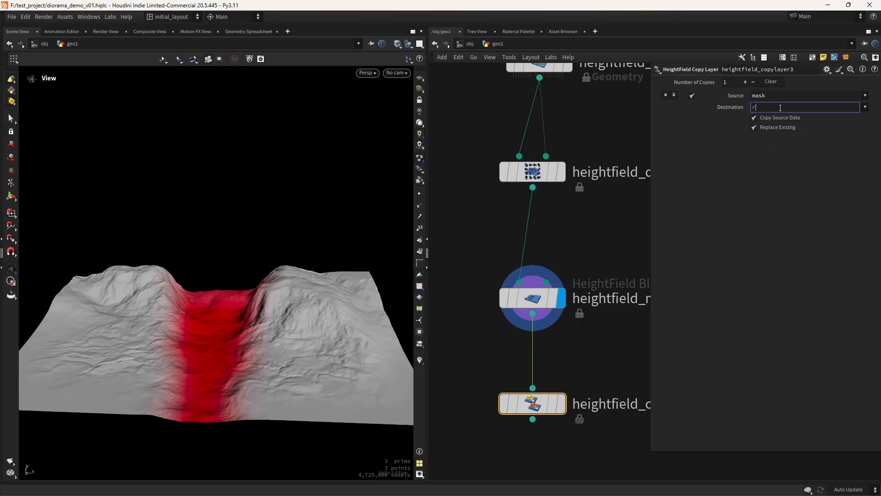
key("Return")
mouse_move(543, 407)
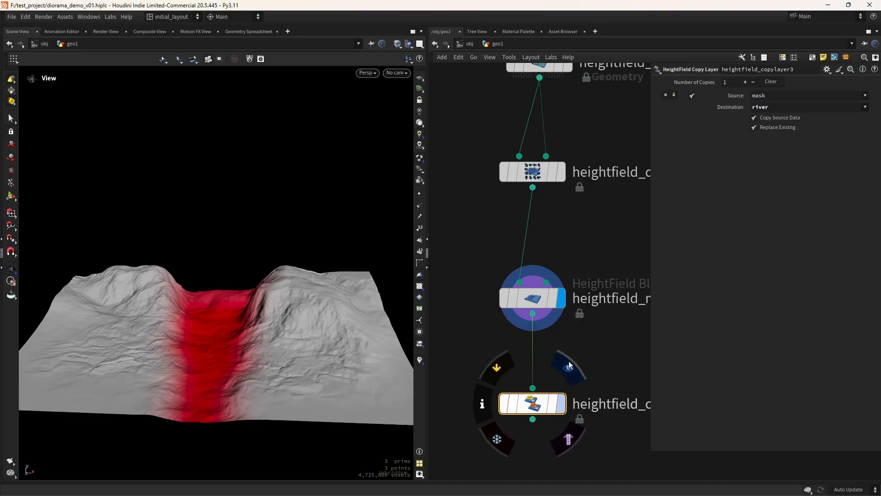
left_click(569, 362)
middle_click_drag(595, 365, 586, 293)
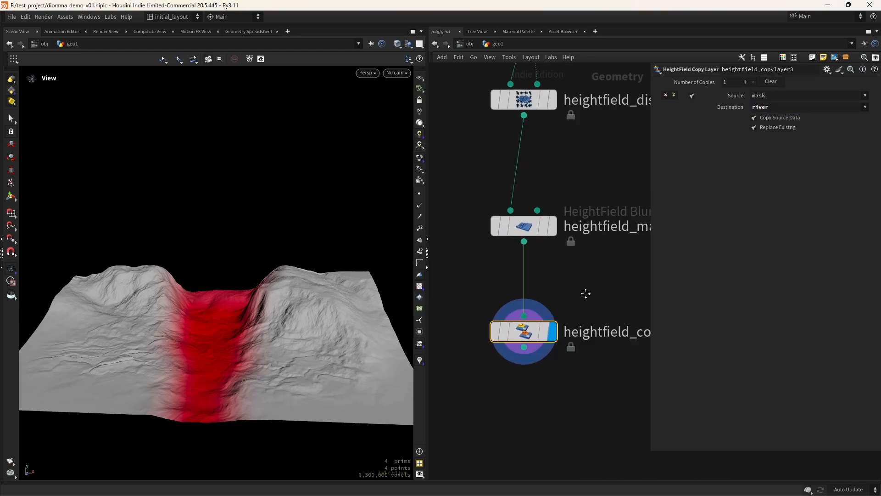
Add a HeightField Mask Clear node below the copy layer
key("Tab")
type("mask clear")
key("Return")
Place and wire the mask clear node into the chain and display its result
left_click(503, 365)
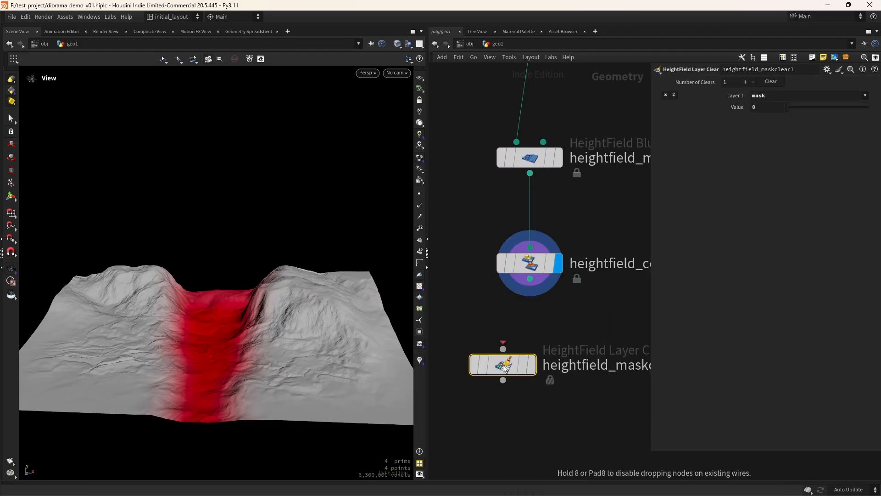
left_click_drag(496, 361, 523, 358)
left_click_drag(531, 279, 530, 347)
mouse_move(544, 358)
left_click(567, 326)
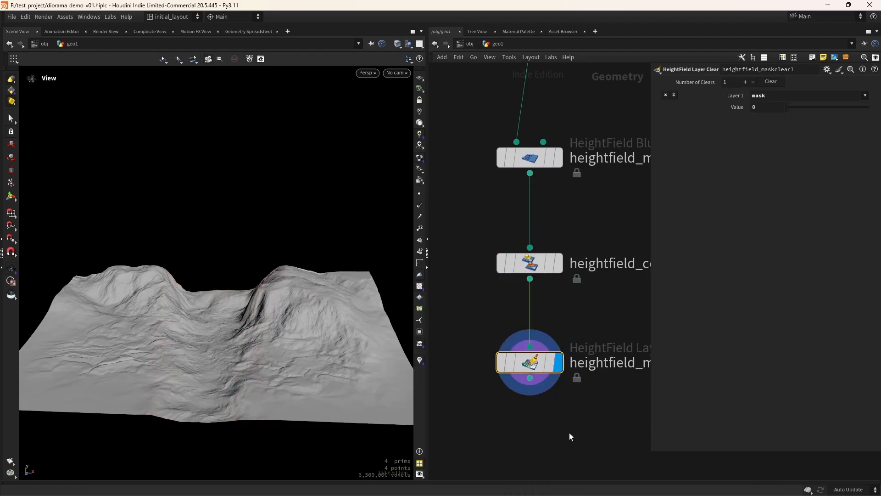
middle_click_drag(569, 432, 564, 349)
Add a Convert HeightField node below the mask clear to make a grey polygon terrain, and save the scene
key("Tab")
type("conver")
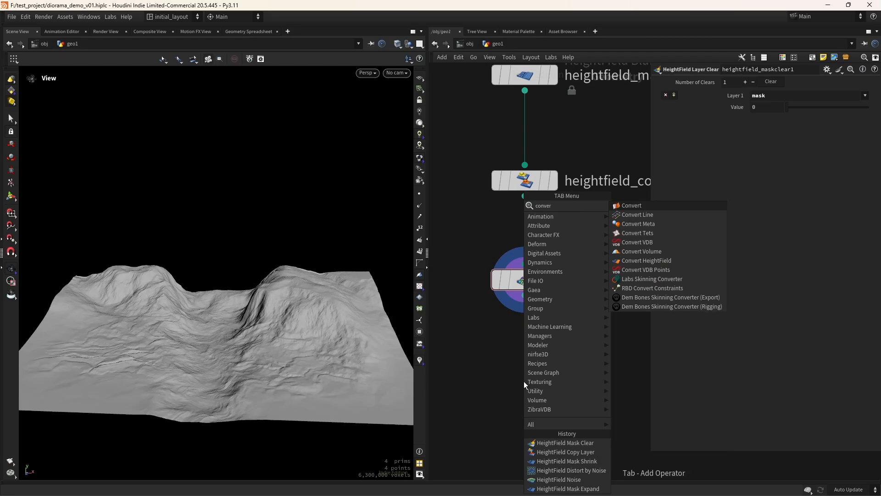
key("Down")
key("Down")
key("Down")
key("Return")
left_click(524, 381)
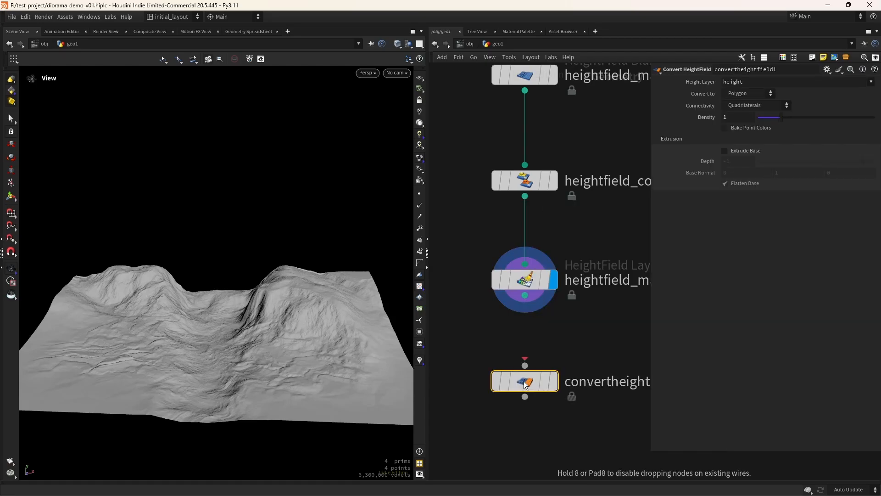
left_click_drag(525, 295, 525, 365)
left_click(553, 381)
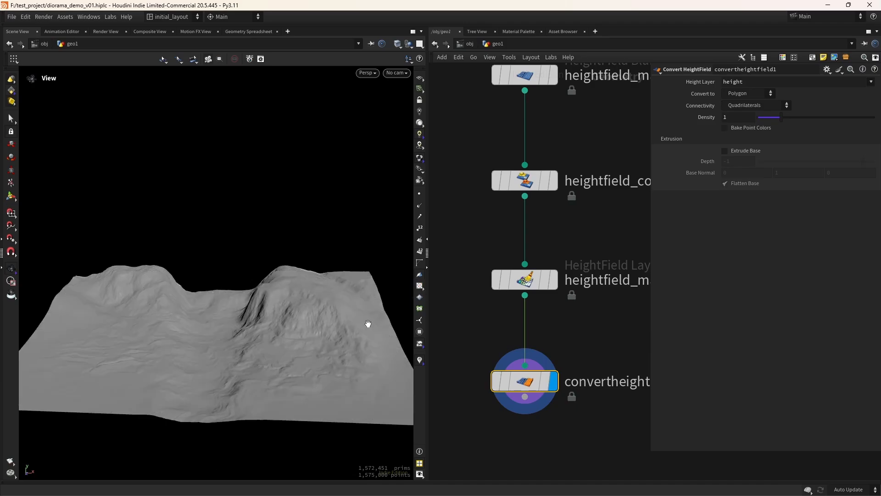
left_click_drag(275, 325, 270, 356)
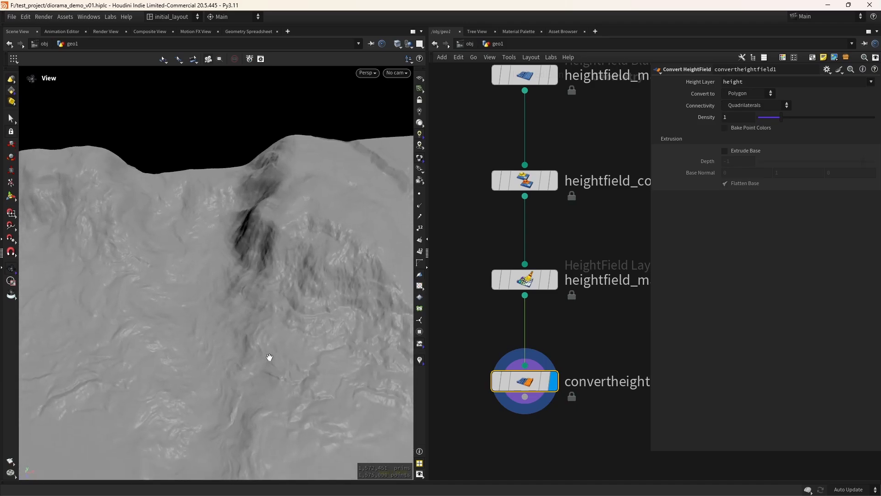
key("ctrl+s")
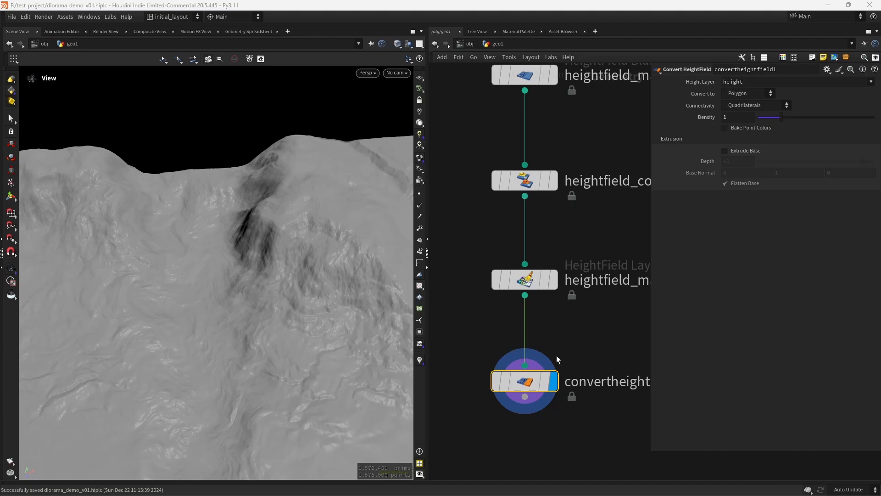
Add a Match Size node below convertheightfield1, display it, and enable Scale to Fit
key("Tab")
type("matchs")
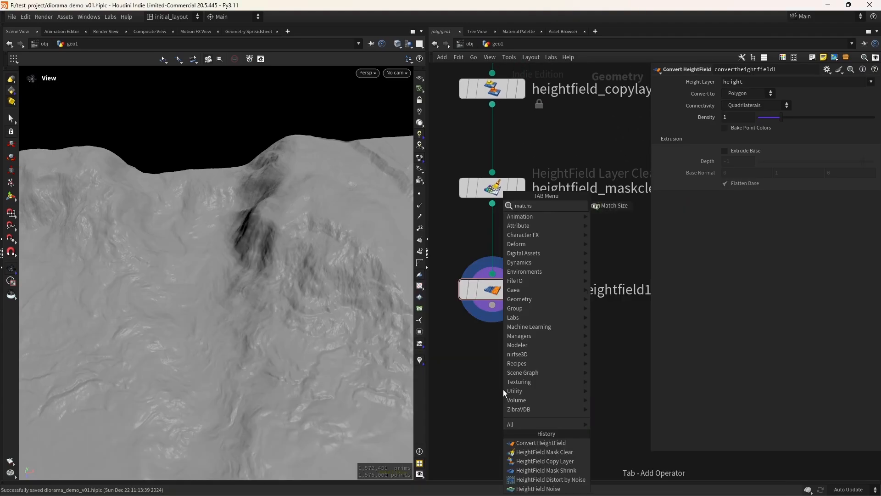
key("Return")
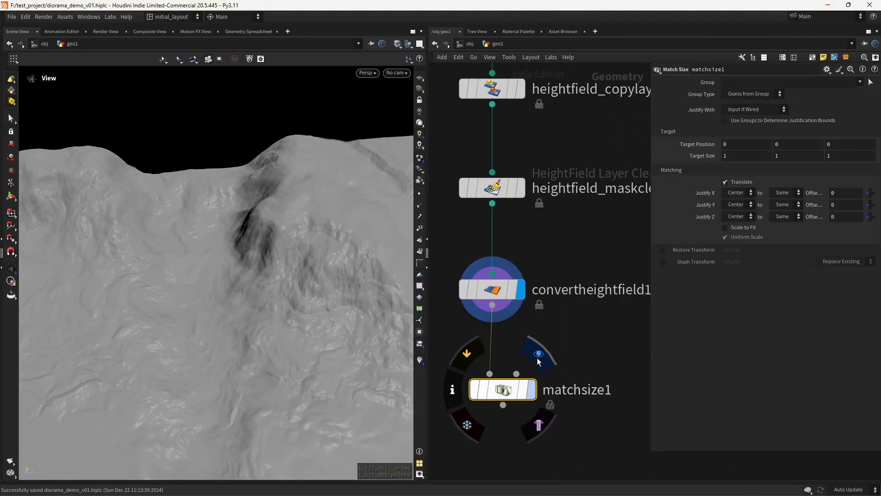
left_click(539, 356)
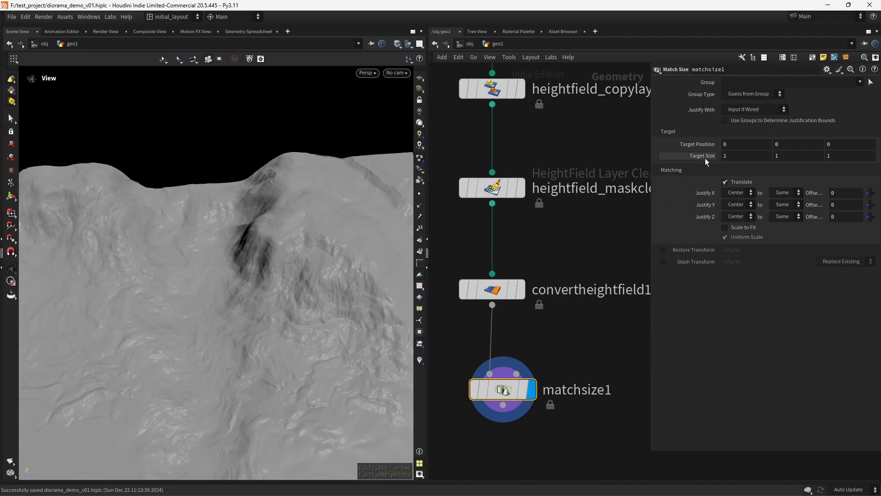
left_click(725, 227)
key("f")
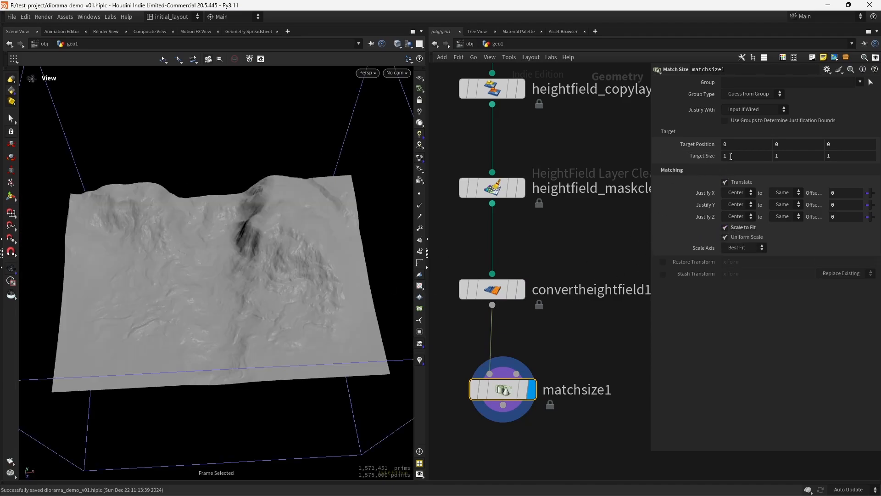
Set the Match Size target size to 10, 10, 10
left_click(730, 155)
type("0")
key("Tab")
type("10")
key("Tab")
type("10")
key("Return")
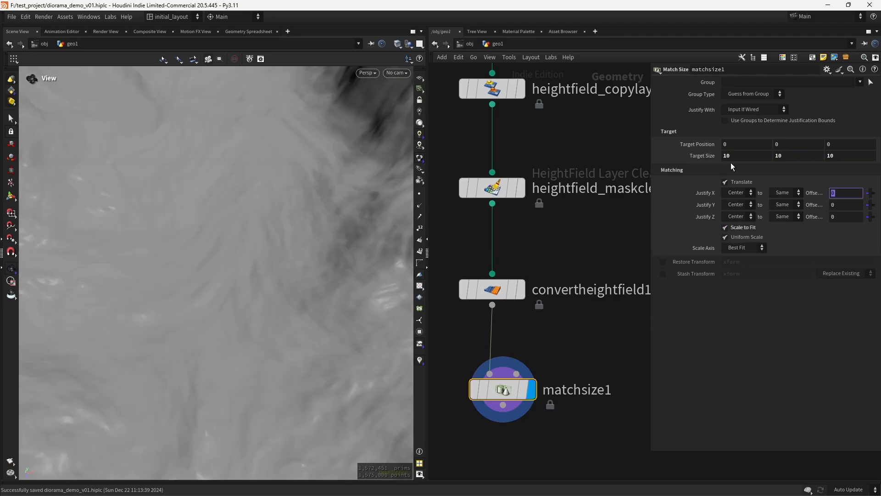
key("f")
left_click_drag(251, 262, 255, 240)
Set Justify Y to Min so the terrain's bottom sits on the ground
left_click(739, 206)
left_click(730, 223)
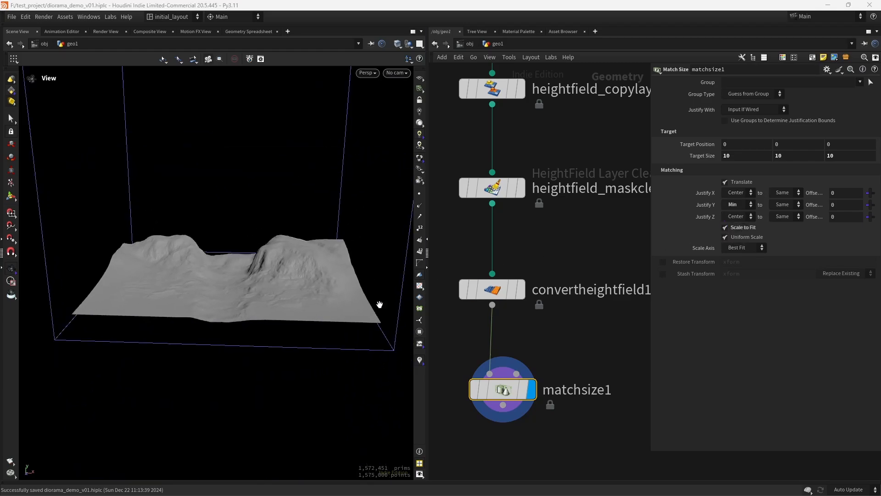
key("f")
left_click_drag(293, 360, 275, 318)
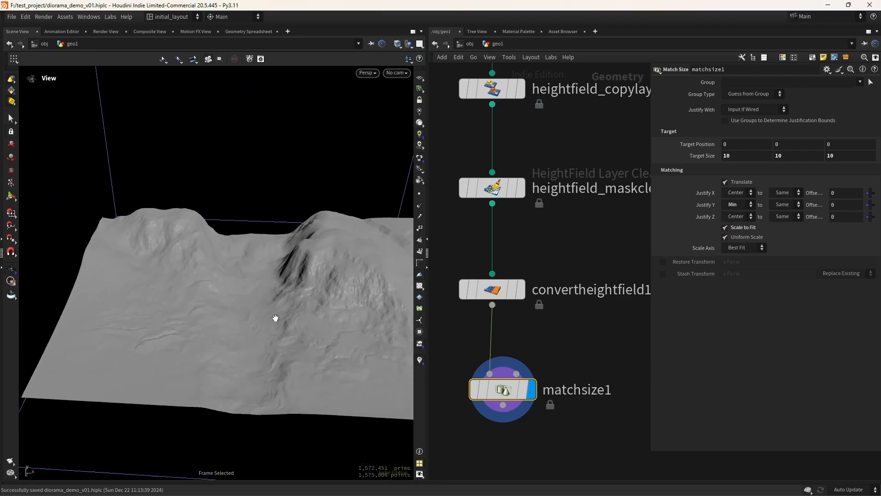
scroll(585, 333, "down", 3)
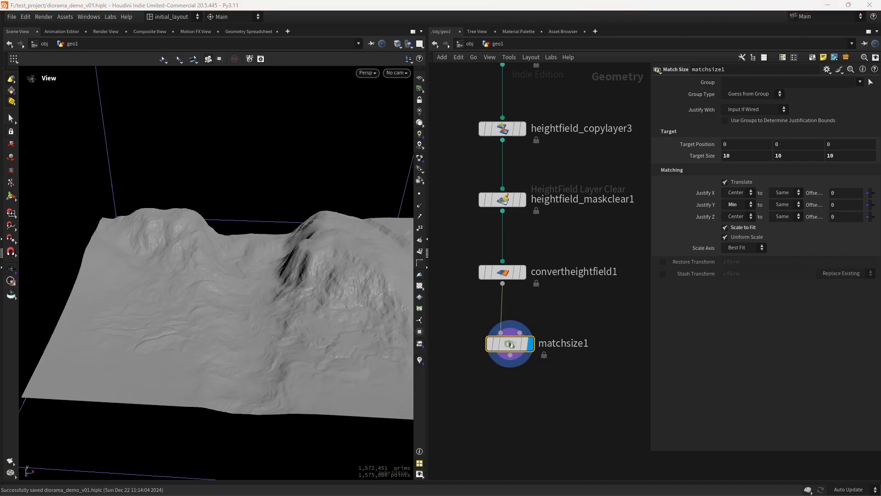
middle_click_drag(593, 365, 552, 354)
Add a grid1 node and display it, comparing it against the terrain
key("Tab")
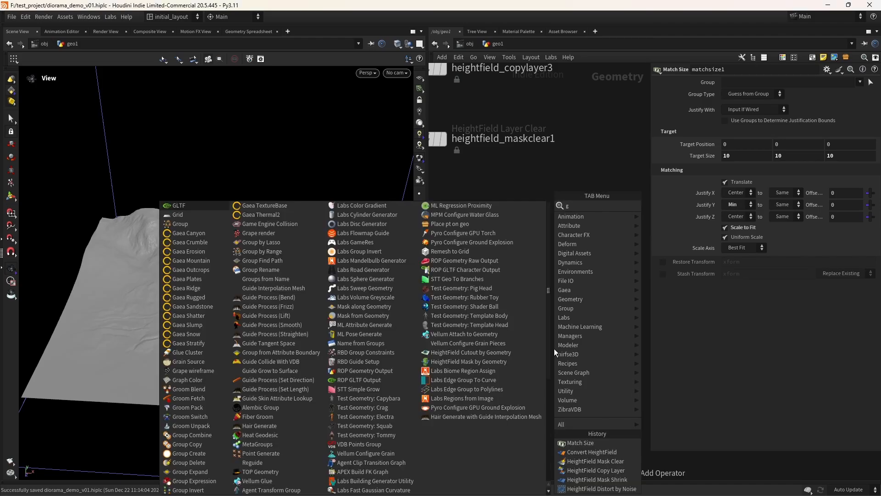
type("grid")
key("Return")
left_click(555, 349)
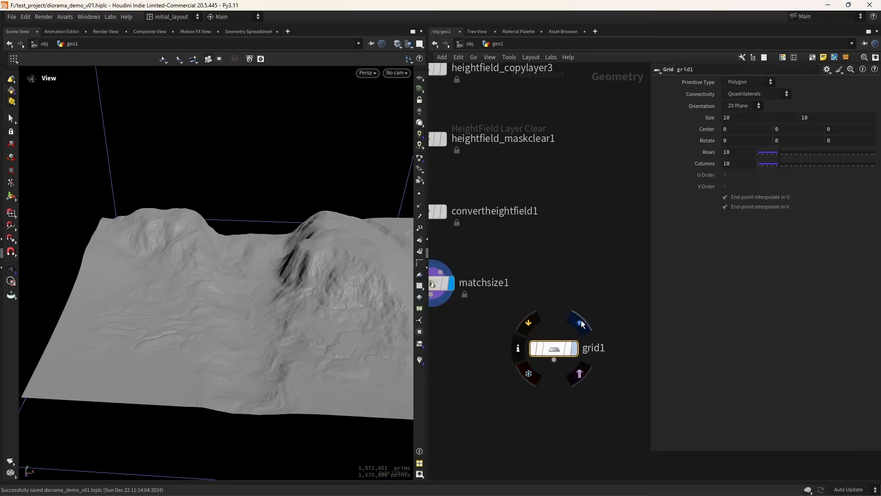
left_click(579, 327)
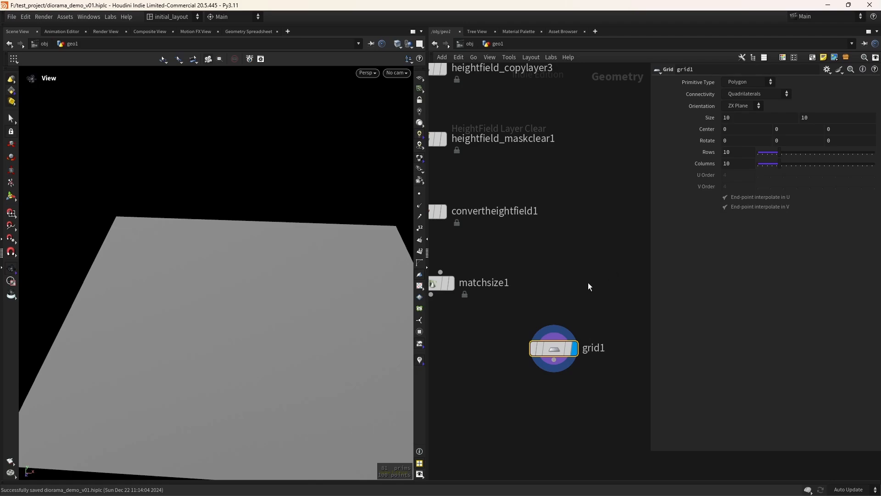
scroll(587, 282, "down", 3)
scroll(577, 287, "up", 1)
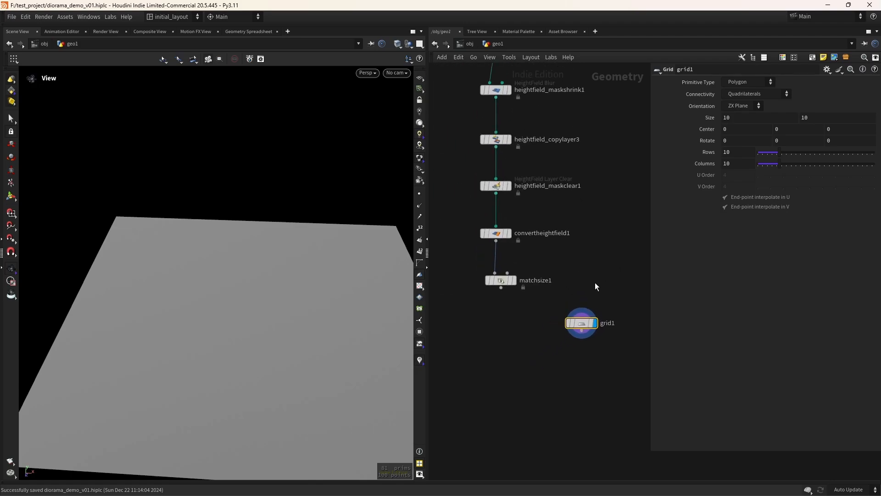
middle_click_drag(595, 282, 588, 299)
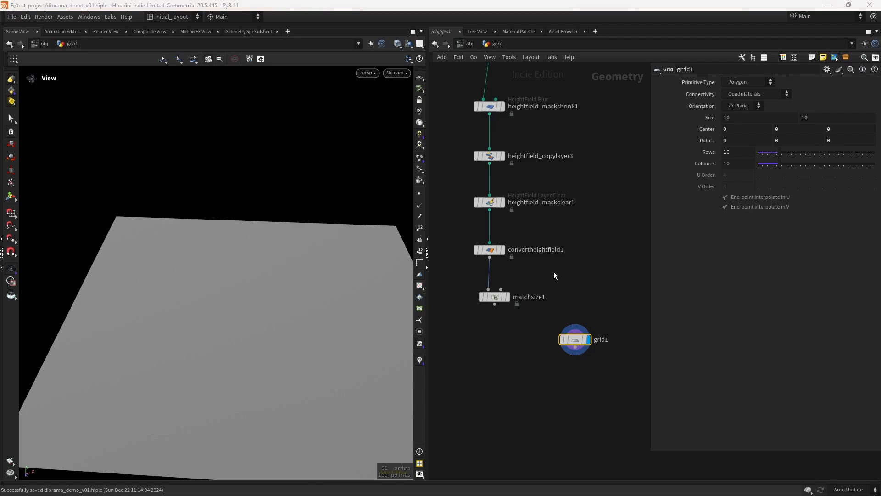
left_click(512, 282)
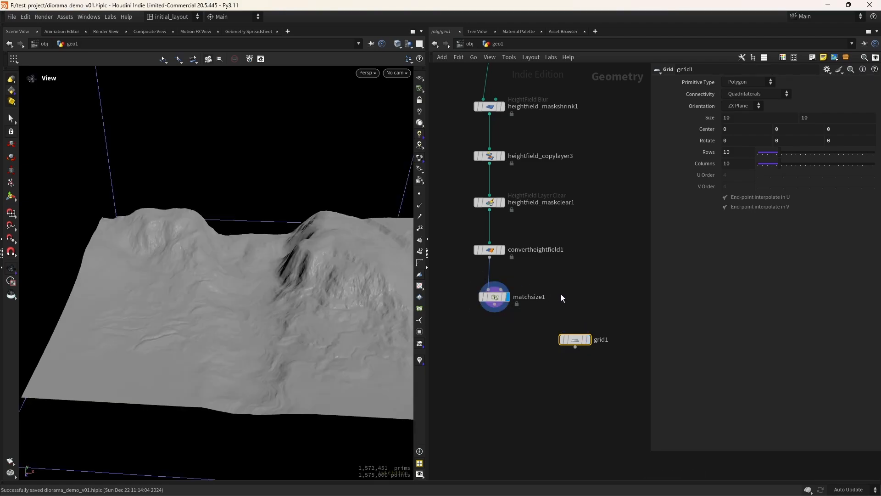
mouse_move(580, 338)
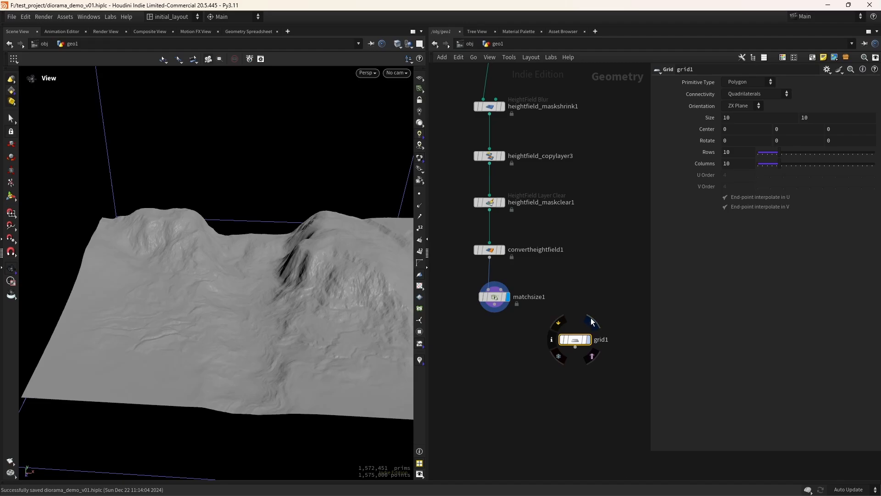
left_click(590, 323)
Set grid1's Size X to 300*.01 and display the terrain alongside the grid strip
type("30")
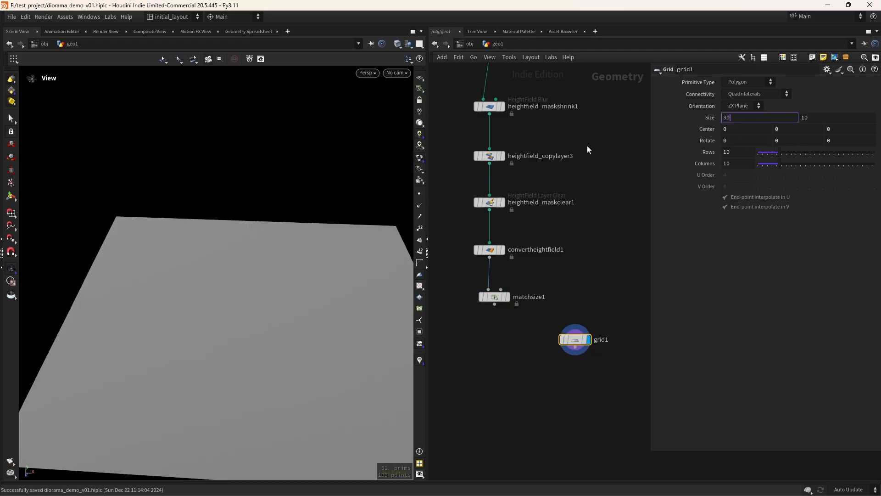
type("0*.01")
key("Return")
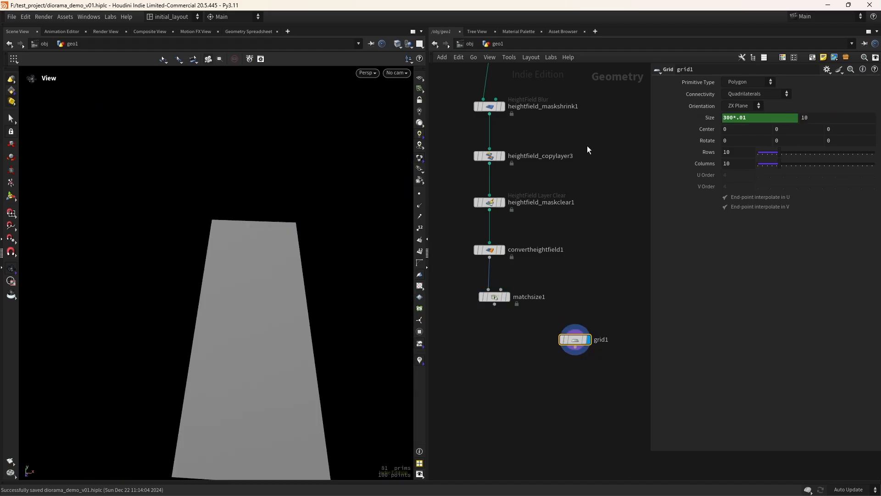
left_click(505, 296)
scroll(296, 340, "up", 2)
left_click_drag(296, 340, 315, 288)
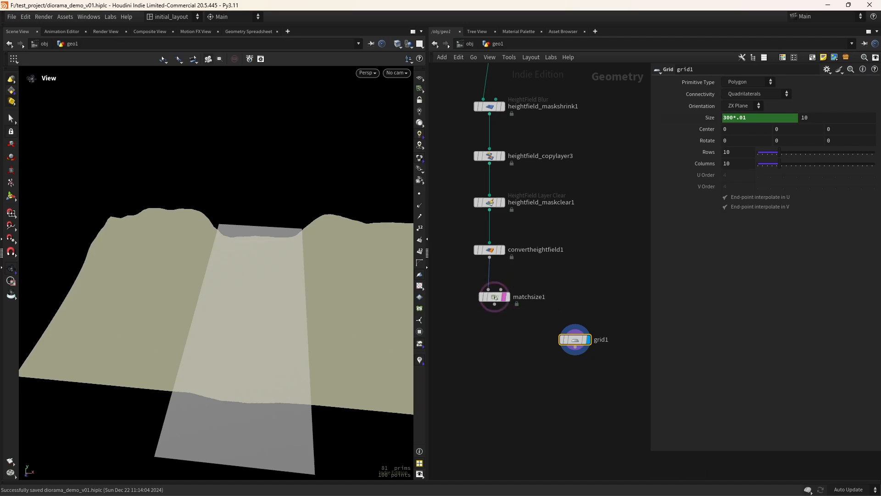
scroll(571, 199, "down", 5)
scroll(458, 230, "up", 5)
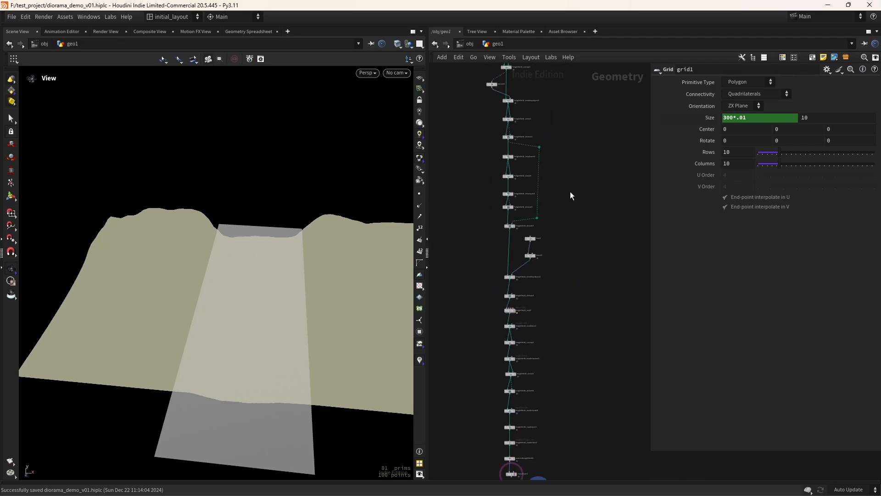
Check heightfield1's size value, then select grid1 for editing
left_click(460, 197)
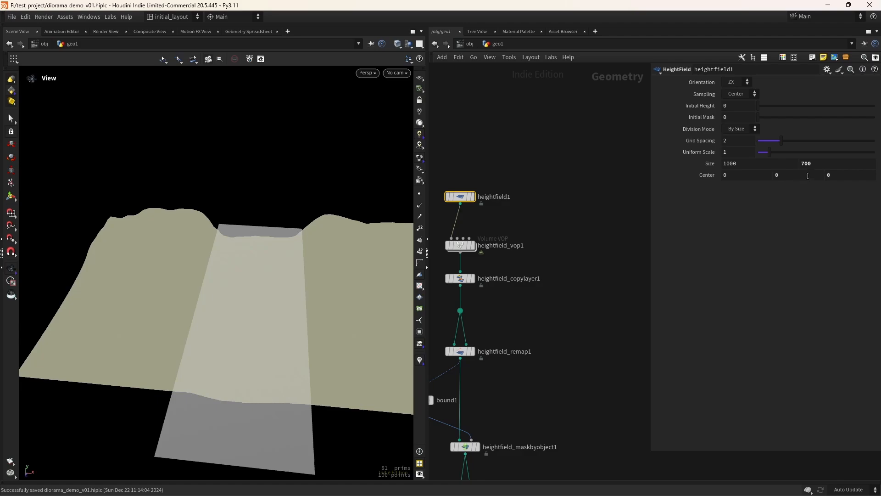
right_click(840, 172)
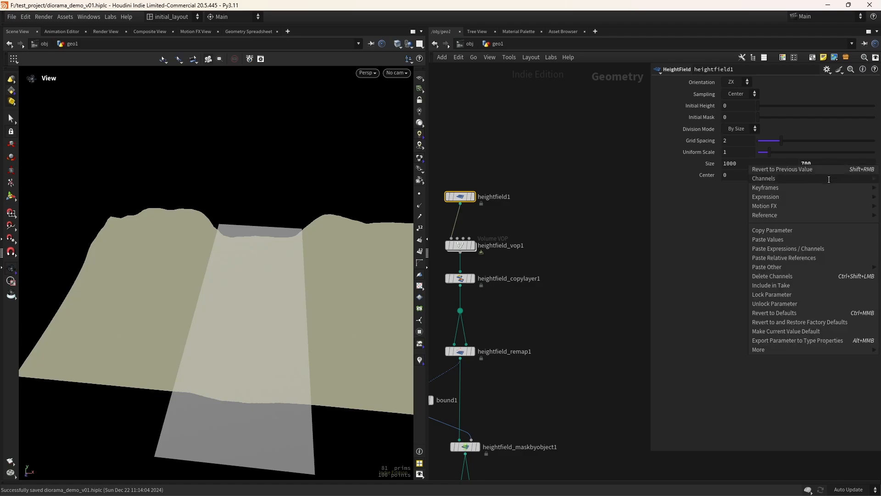
scroll(537, 252, "down", 5)
right_click_drag(511, 334, 629, 325)
middle_click_drag(516, 439, 532, 328)
right_click_drag(508, 320, 566, 323)
left_click(562, 415)
middle_click_drag(611, 370, 576, 331)
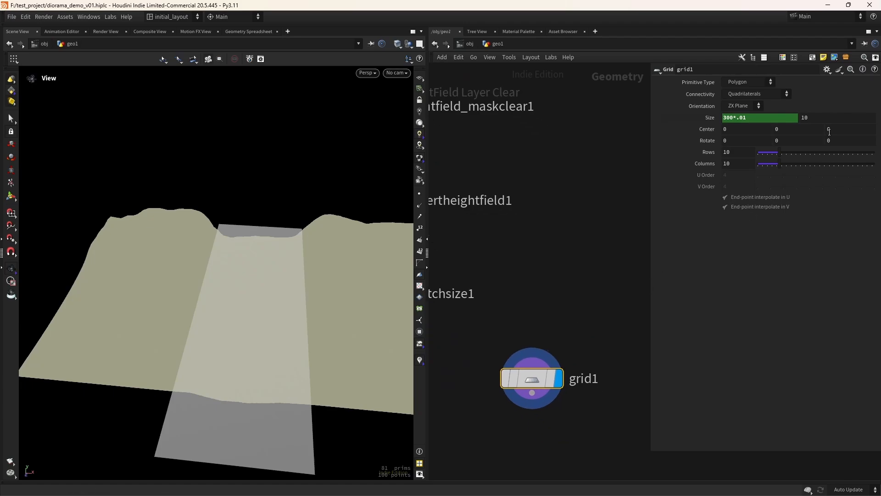
Paste a relative reference to heightfield1's size into grid1's Size and append *.01
right_click(811, 118)
left_click(821, 211)
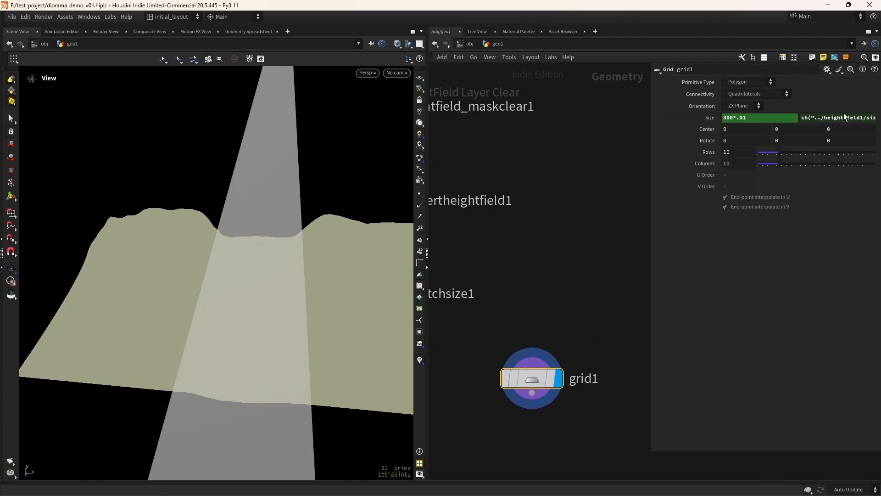
left_click(829, 118)
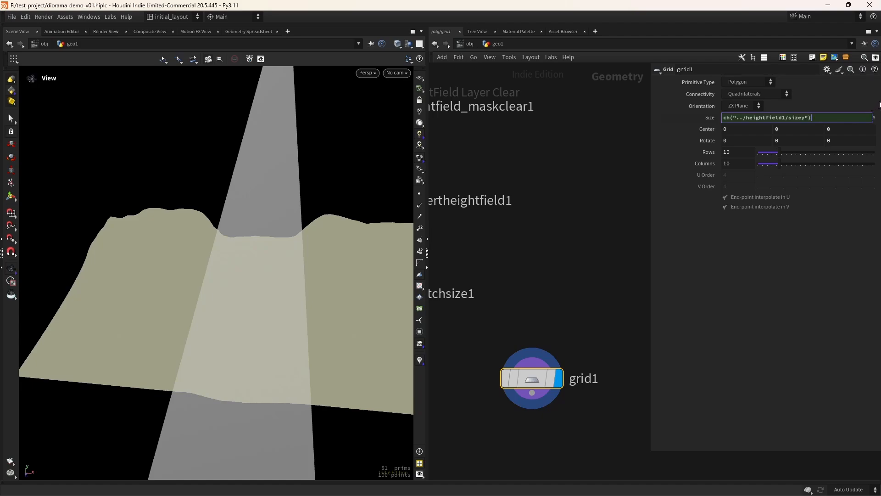
type("*.01")
key("Return")
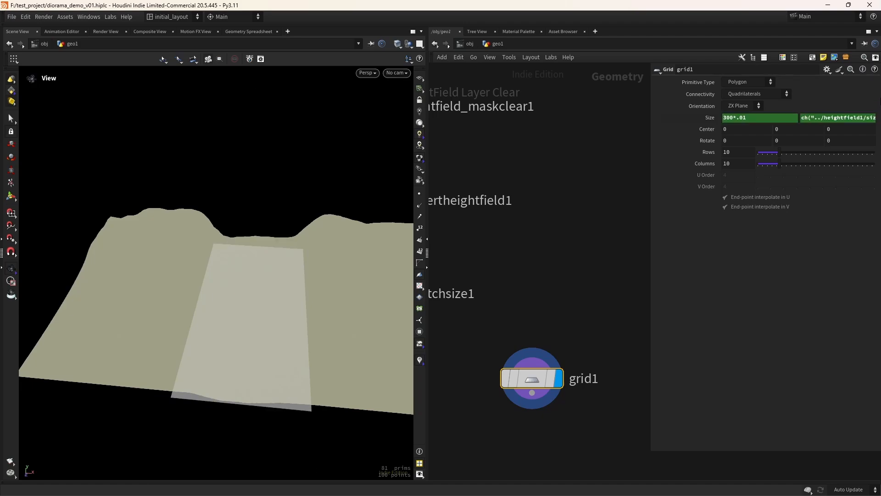
left_click_drag(296, 347, 355, 315)
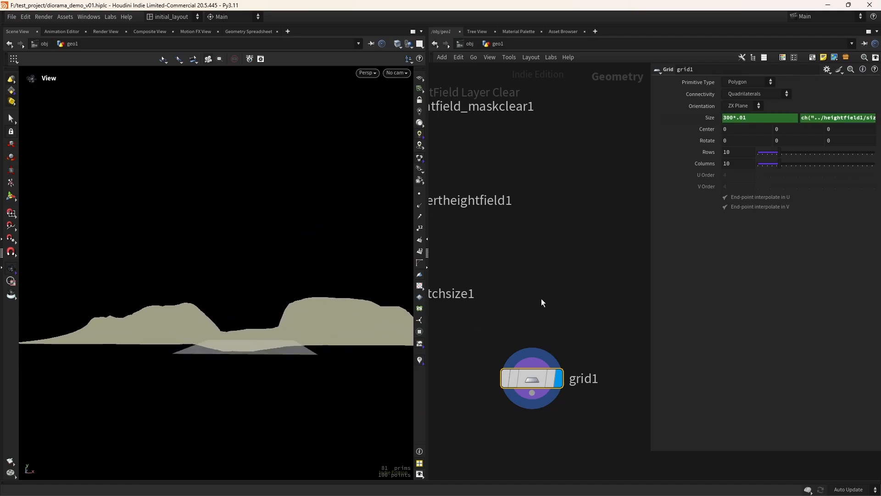
middle_click_drag(500, 331, 574, 290)
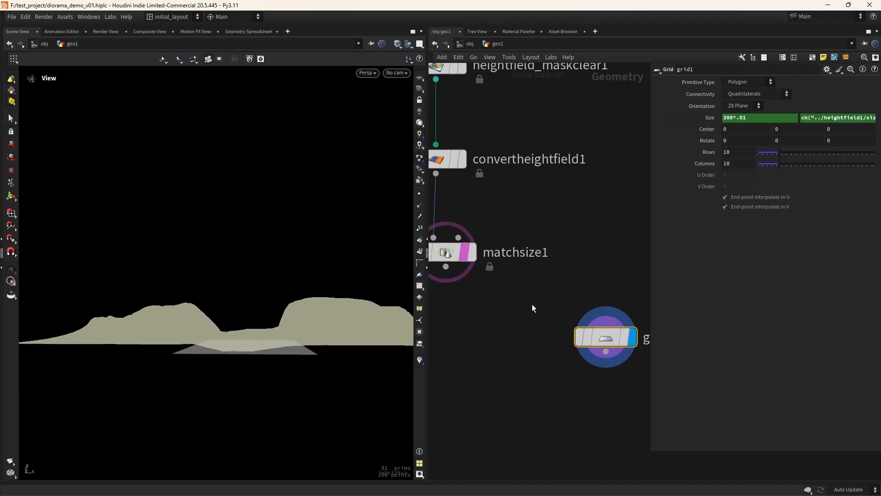
Turn off the template and display the matchsize1 terrain
left_click(465, 254)
left_click(473, 253)
left_click_drag(286, 319, 294, 345)
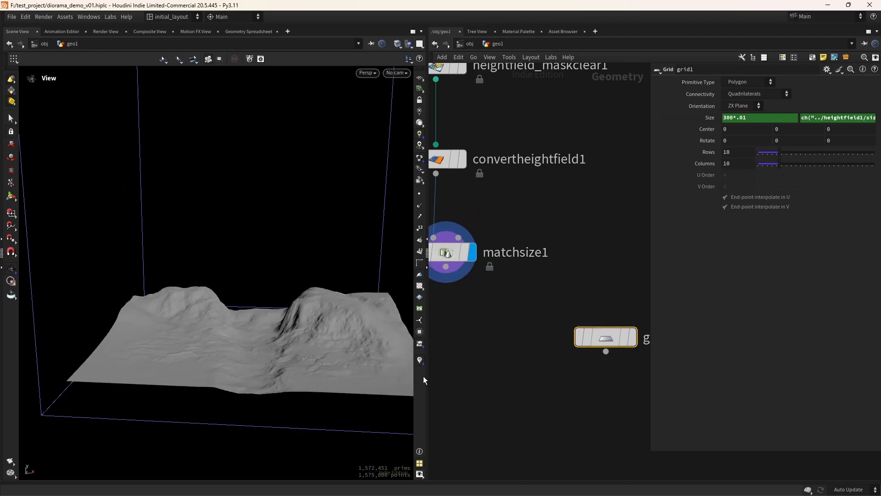
middle_click_drag(473, 459, 512, 393)
Add a merge1 node combining matchsize1 and grid1
left_click(489, 417)
key("Tab")
type("merge")
key("Return")
left_click(488, 418)
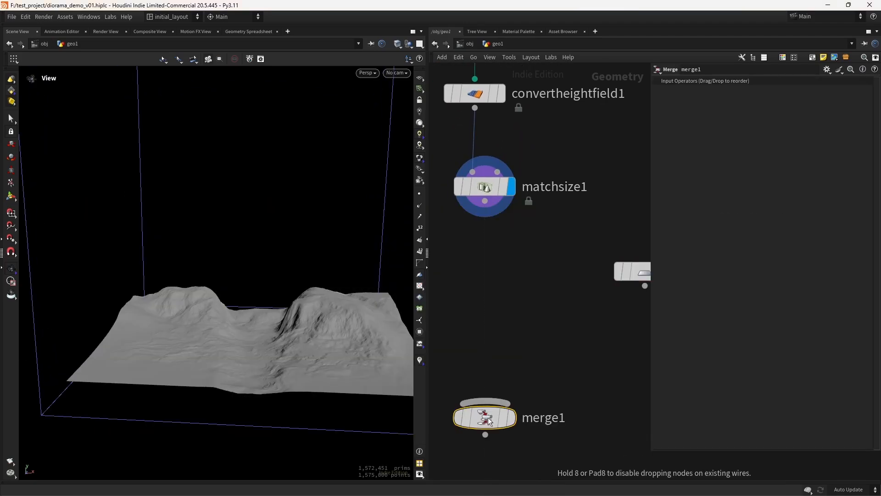
left_click_drag(485, 201, 483, 399)
left_click_drag(645, 285, 510, 401)
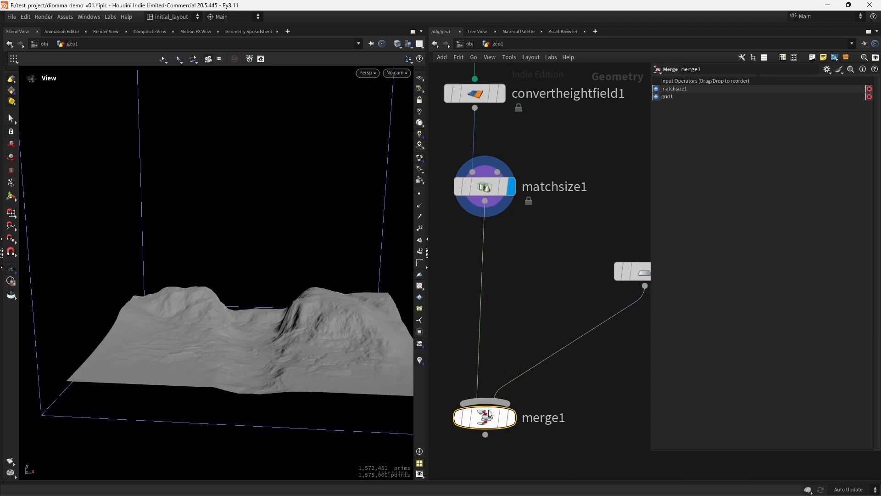
left_click_drag(319, 377, 308, 358)
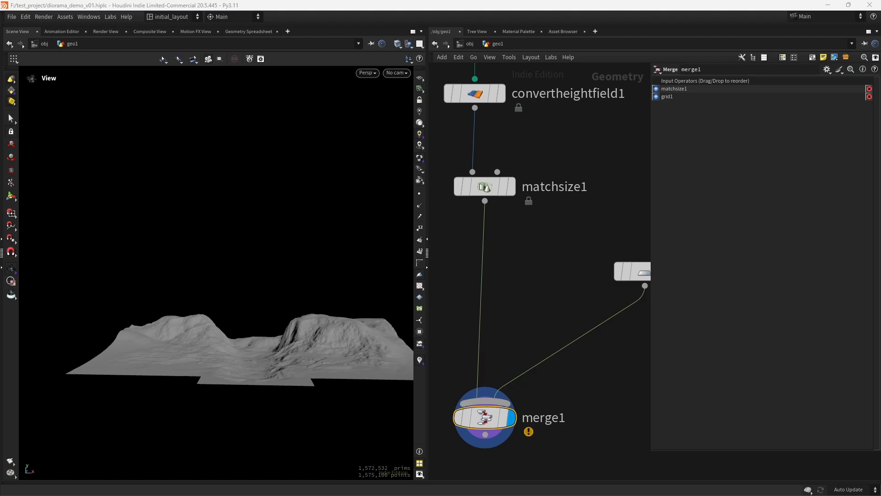
Set matchsize1's Justify Y offset to -.15 so the grid fills the valley floor
left_click_drag(544, 265, 473, 181)
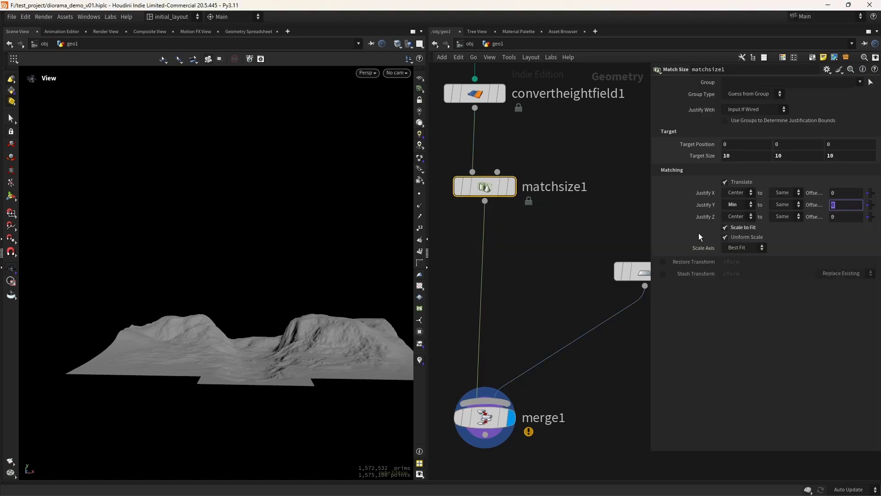
type("-.15")
key("Return")
left_click_drag(284, 361, 322, 360)
scroll(266, 382, "up", 3)
middle_click_drag(612, 375, 549, 351)
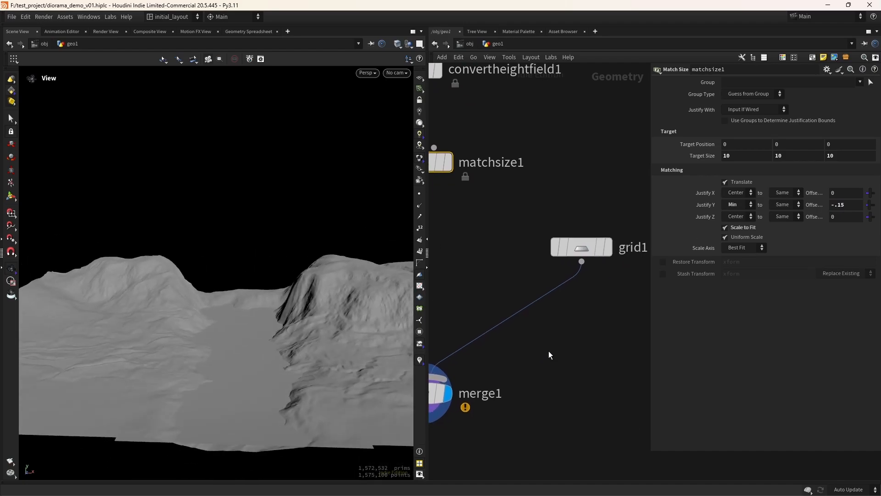
left_click(567, 328)
Insert a color1 node on the wire between grid1 and merge1
key("Tab")
type("color")
key("Return")
left_click(567, 327)
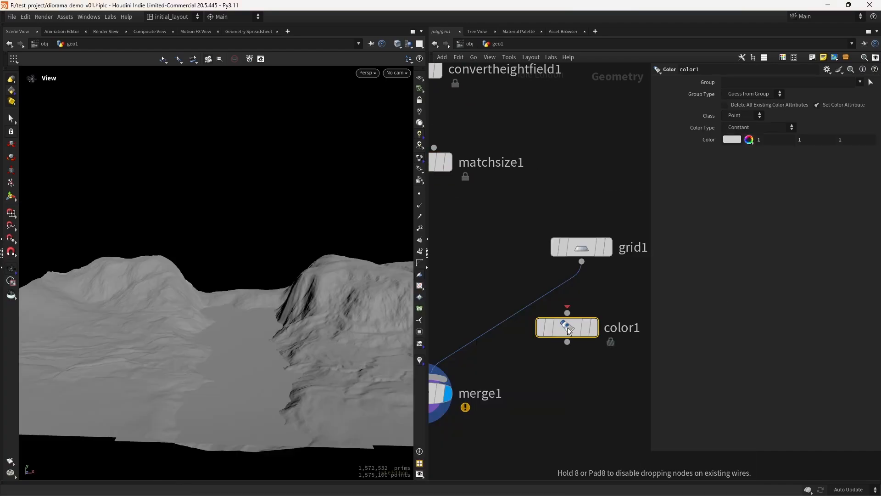
left_click_drag(567, 327, 581, 313)
Pick blue (0, 0.5, 1) as the water colour in the Color Editor
left_click(732, 139)
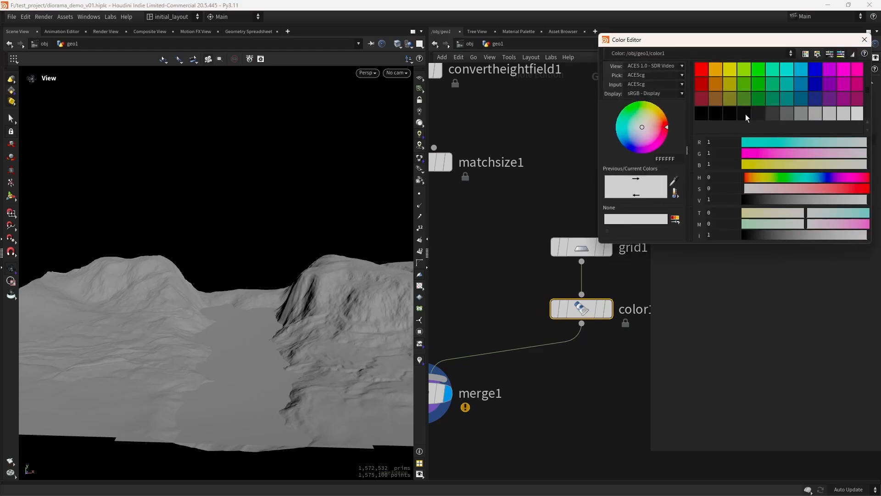
left_click(789, 82)
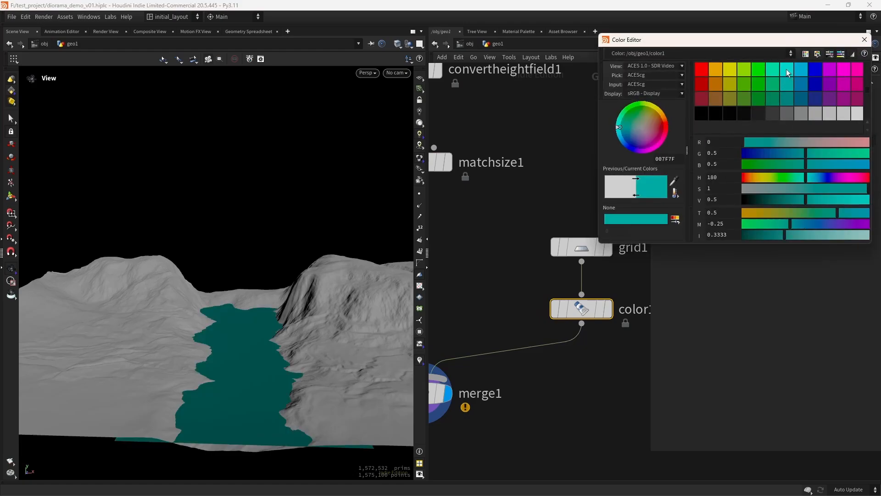
left_click(787, 69)
left_click(801, 70)
left_click(865, 40)
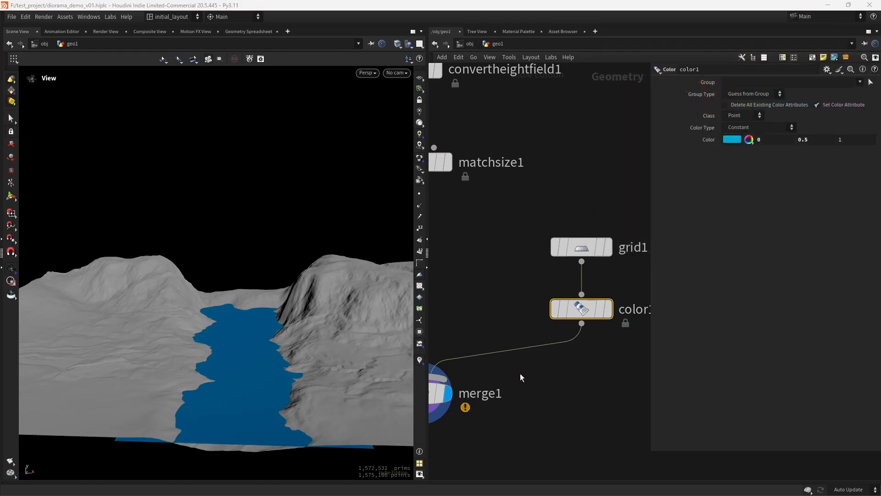
key("Tab")
Insert an Attribute Create between color1 and merge1 adding an Alpha attribute of .7
type("attcr")
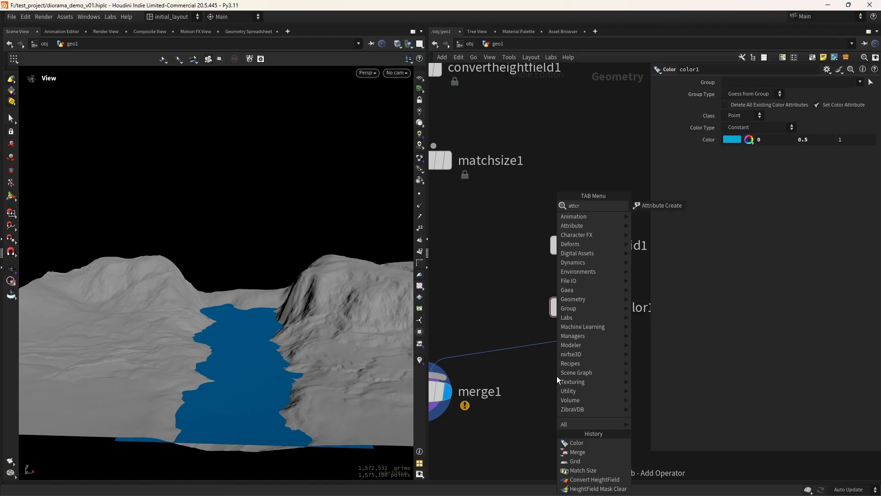
key("Return")
left_click(557, 375)
left_click_drag(581, 376, 597, 359)
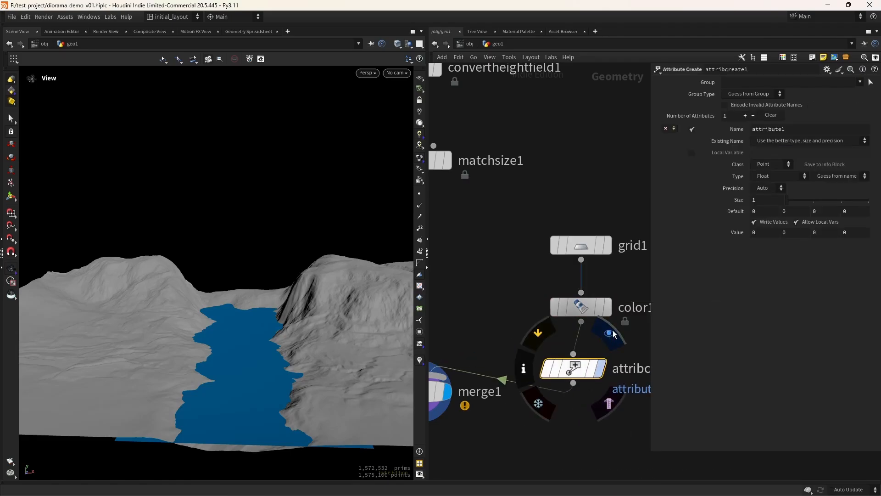
left_click(600, 368)
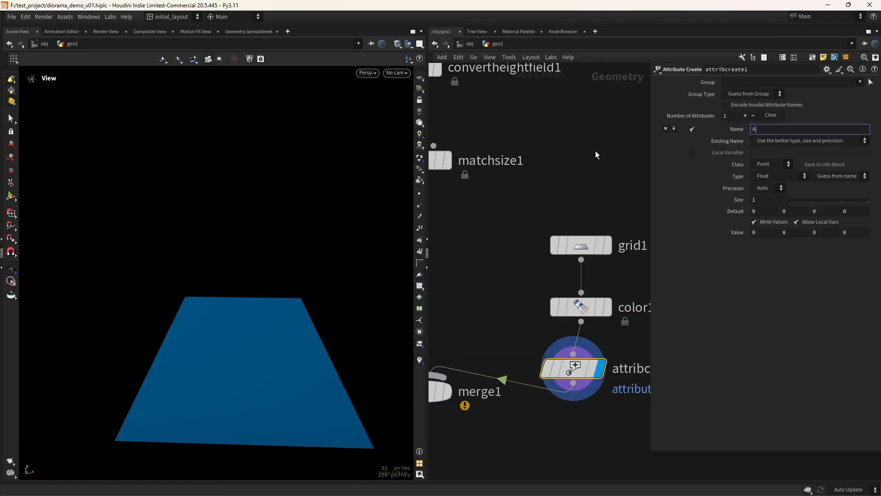
left_click(764, 212)
type("1")
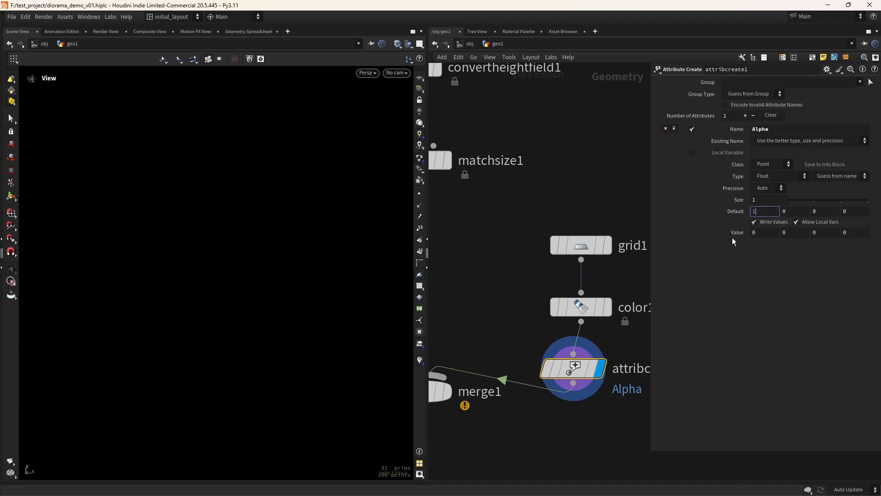
type(".7")
key("Return")
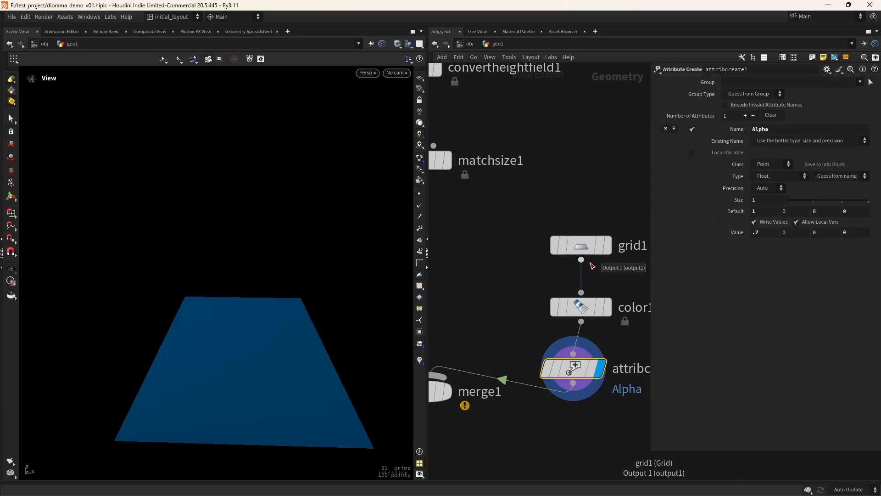
Display merge1 to view the terrain with the blue water plane
middle_click_drag(480, 350, 555, 316)
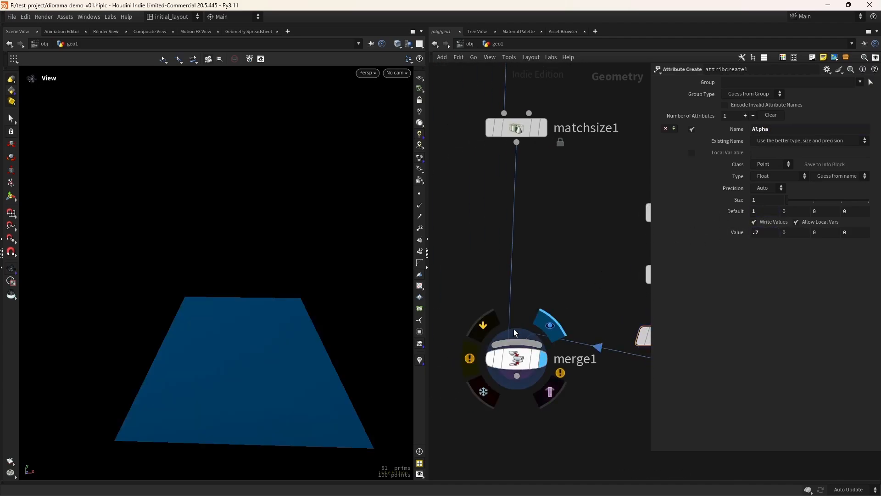
left_click(541, 359)
scroll(276, 355, "up", 5)
left_click_drag(255, 332, 304, 376)
scroll(289, 373, "down", 4)
scroll(314, 363, "down", 1)
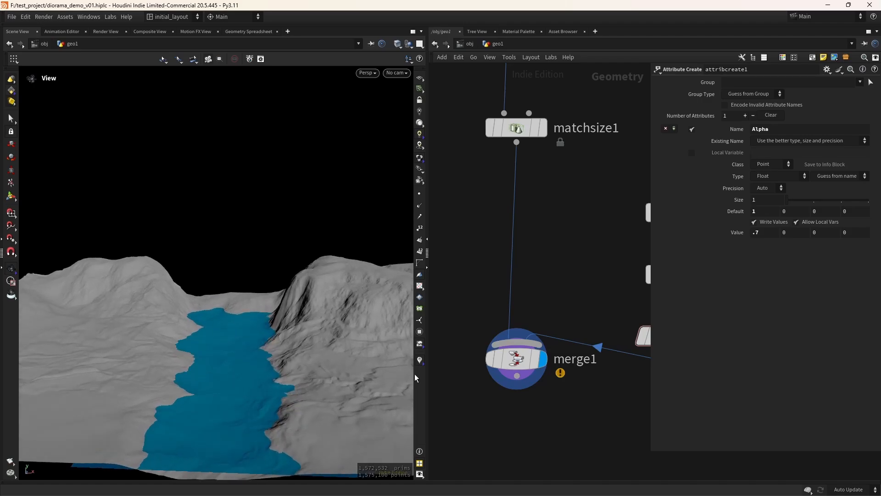
middle_click_drag(635, 312, 502, 362)
Raise grid1's Center Y to 0.03 and inspect the water in the river valley
left_click(550, 269)
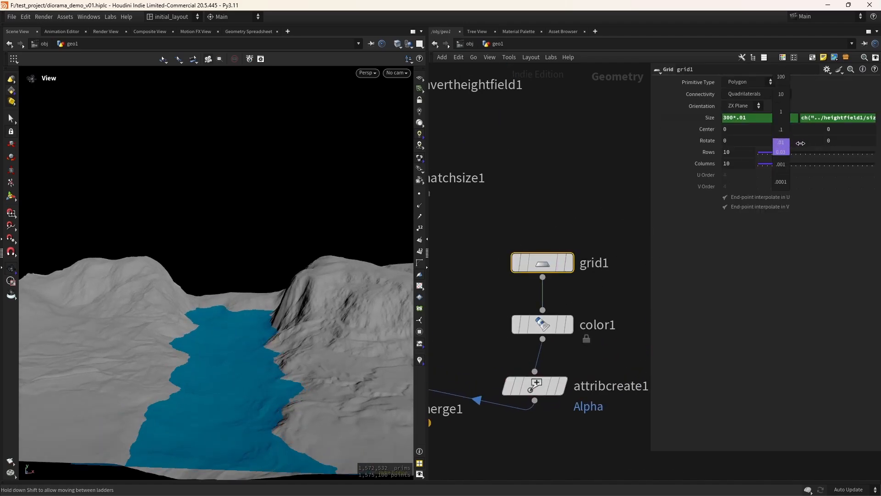
mouse_move(275, 341)
right_mouse_down()
mouse_move(311, 350)
mouse_move(281, 326)
right_mouse_up()
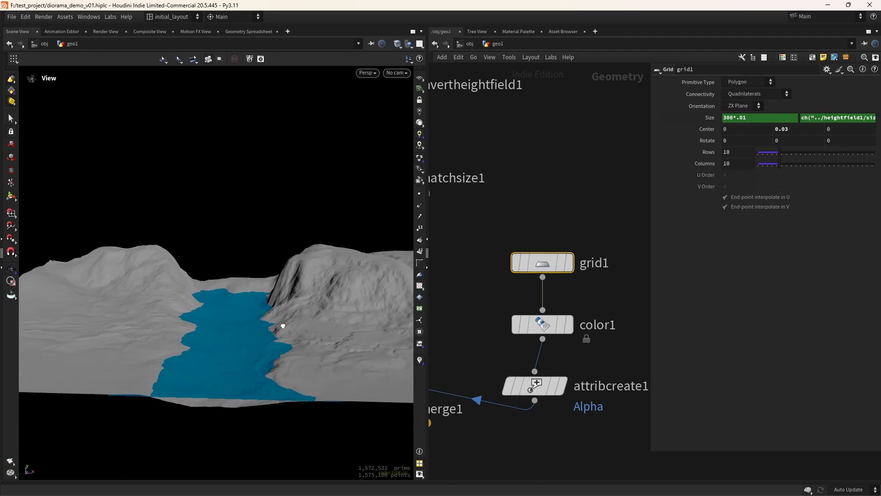
left_click_drag(282, 327, 298, 374)
right_click_drag(243, 352, 287, 365)
left_click_drag(303, 390, 280, 354)
right_click_drag(232, 382, 252, 376)
left_click_drag(252, 376, 273, 375)
right_click_drag(273, 374, 317, 375)
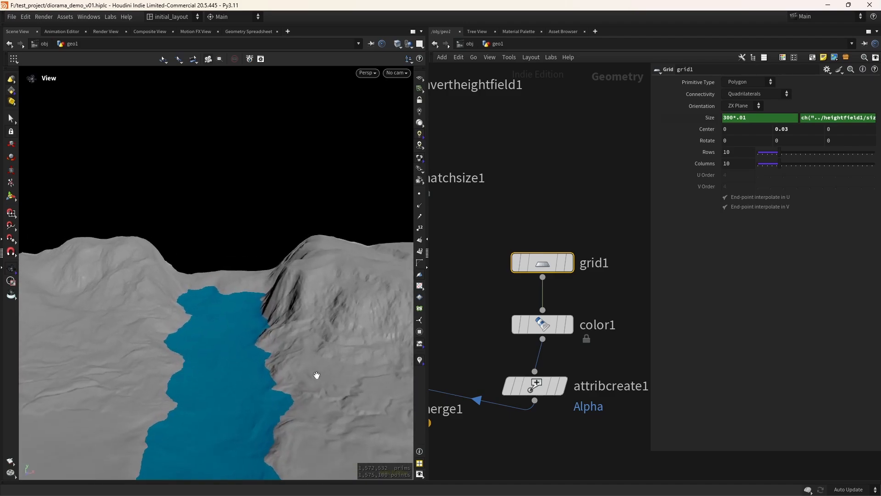